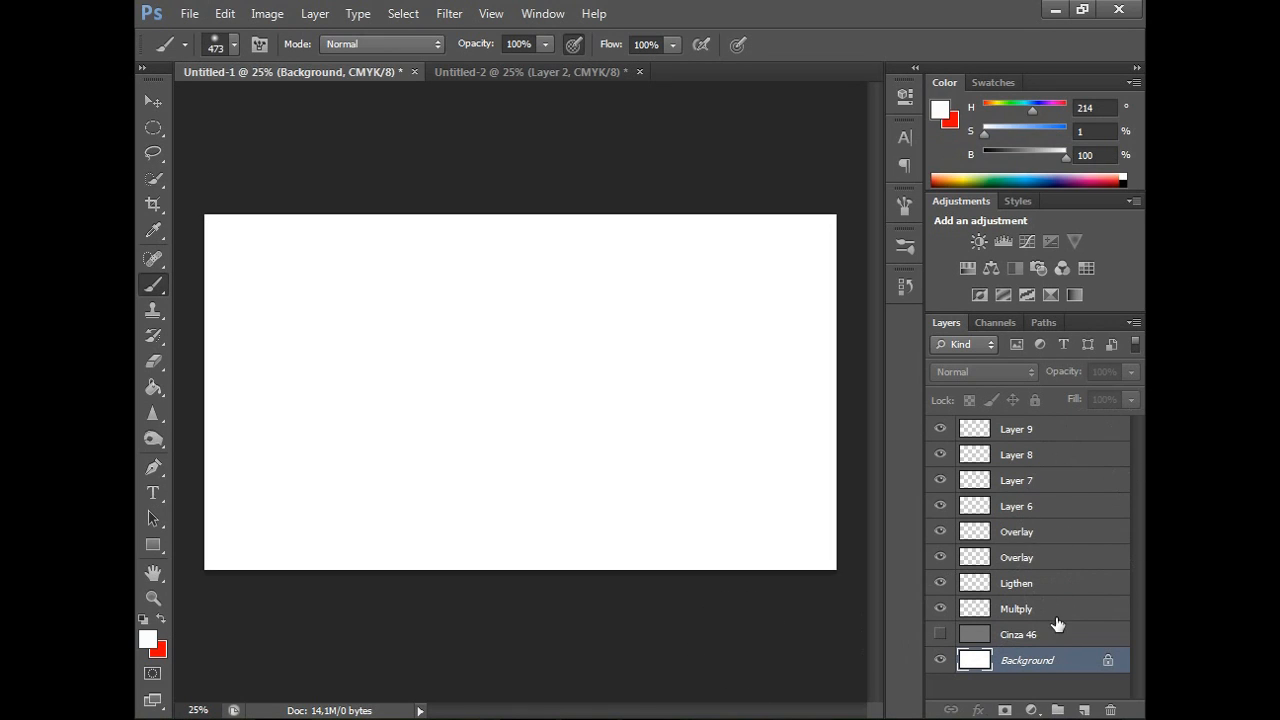
# Add five new empty layers above Layer 9.
pyautogui.click(1044, 436)
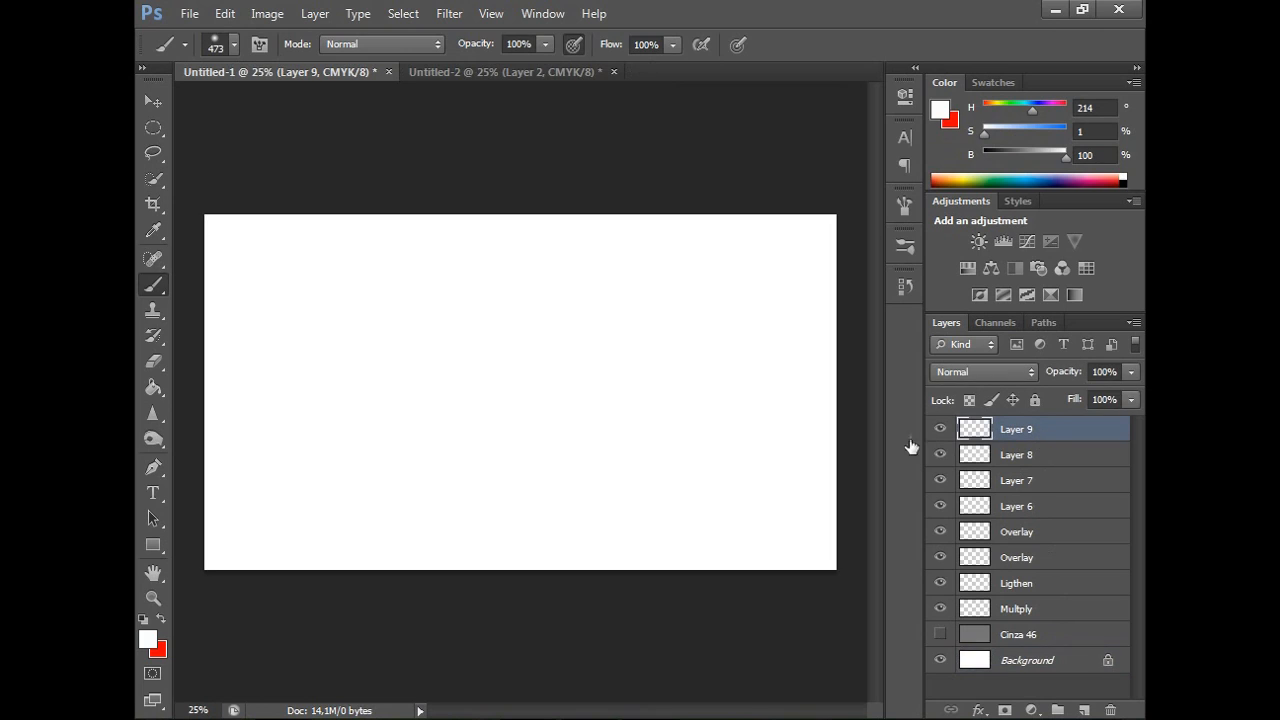
pyautogui.click(1085, 710)
pyautogui.click(1085, 710)
pyautogui.click(1085, 710)
pyautogui.click(1085, 710)
pyautogui.click(1085, 710)
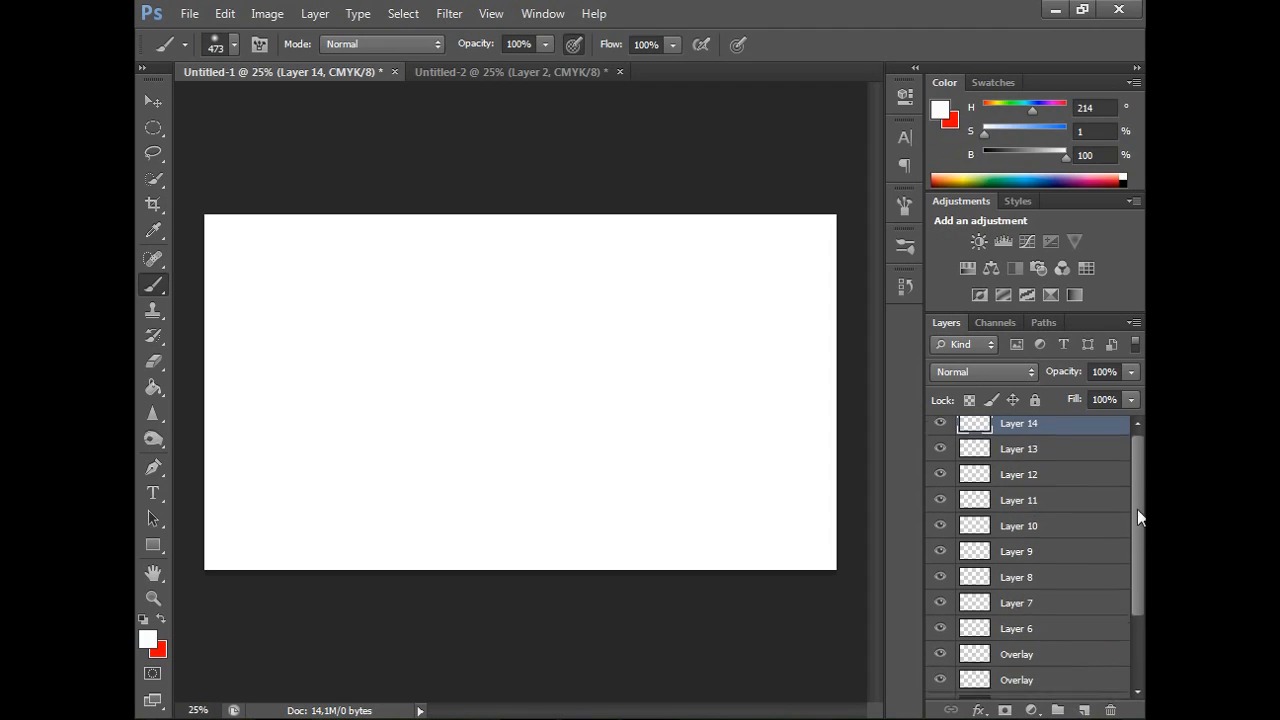
# Select Layer 10 and look through the available blend modes without changing its mode.
pyautogui.moveTo(1137, 509); pyautogui.dragTo(1137, 608)
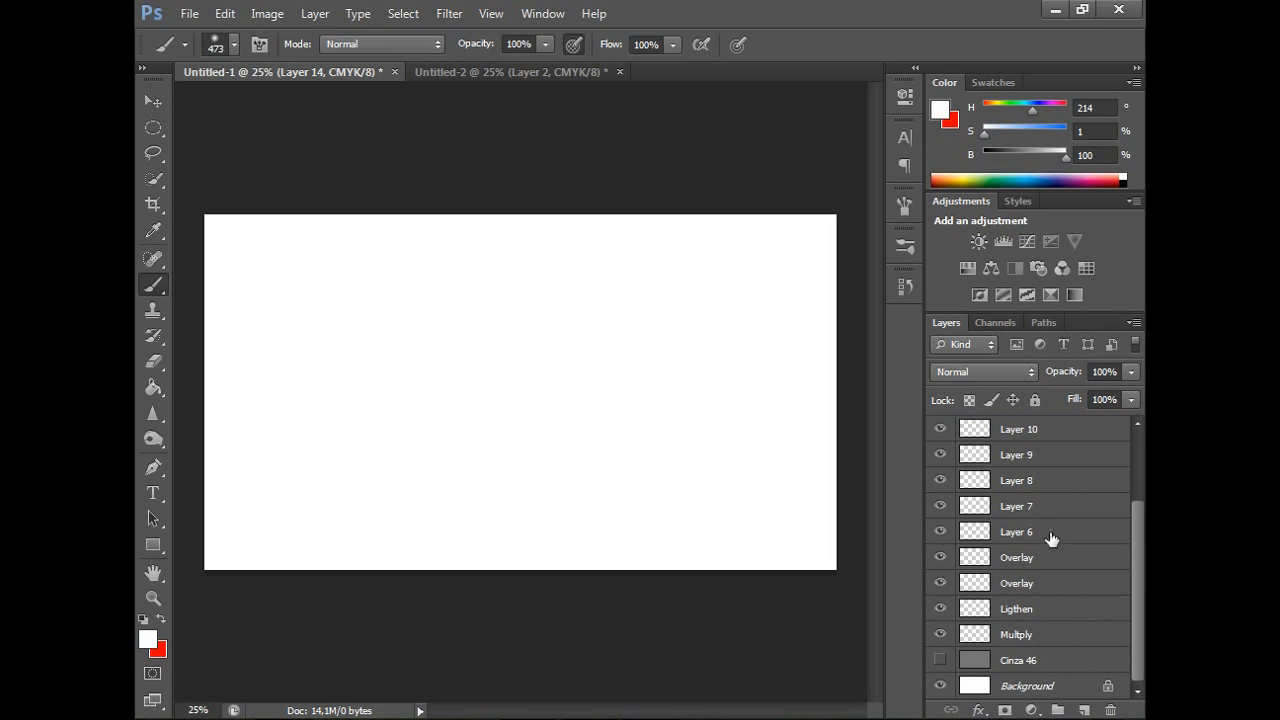
pyautogui.click(1048, 436)
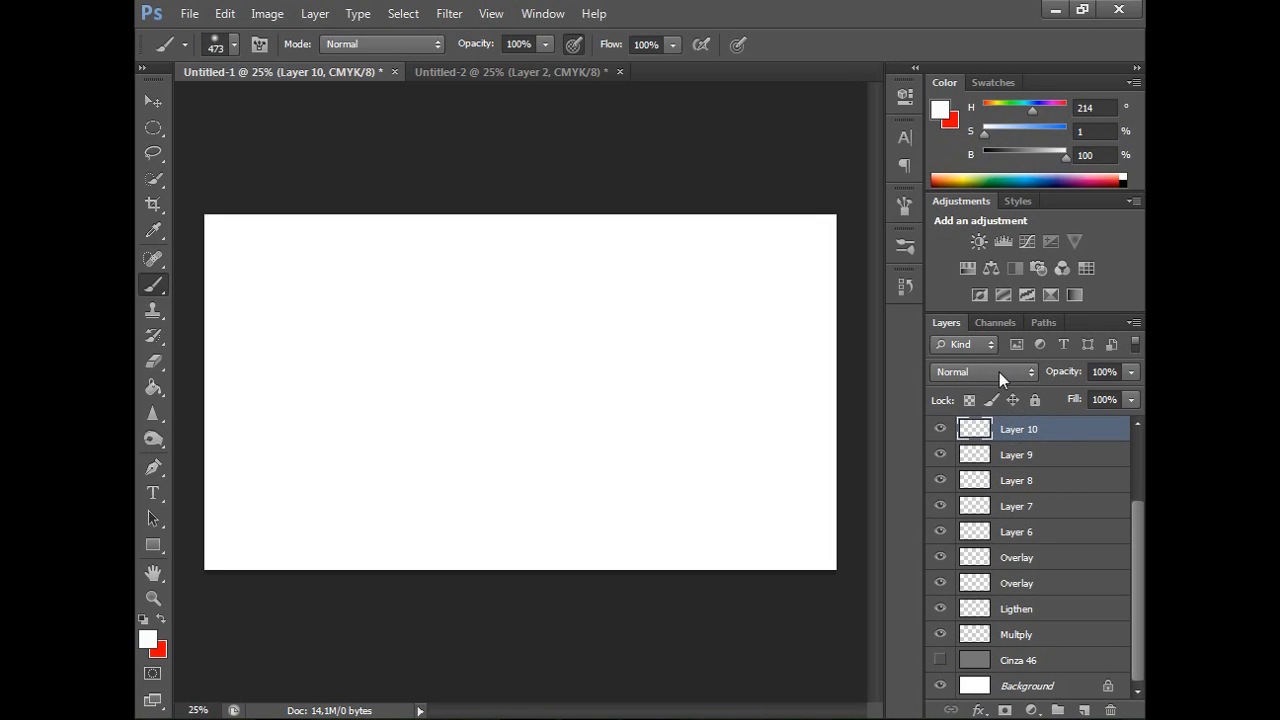
pyautogui.click(1031, 371)
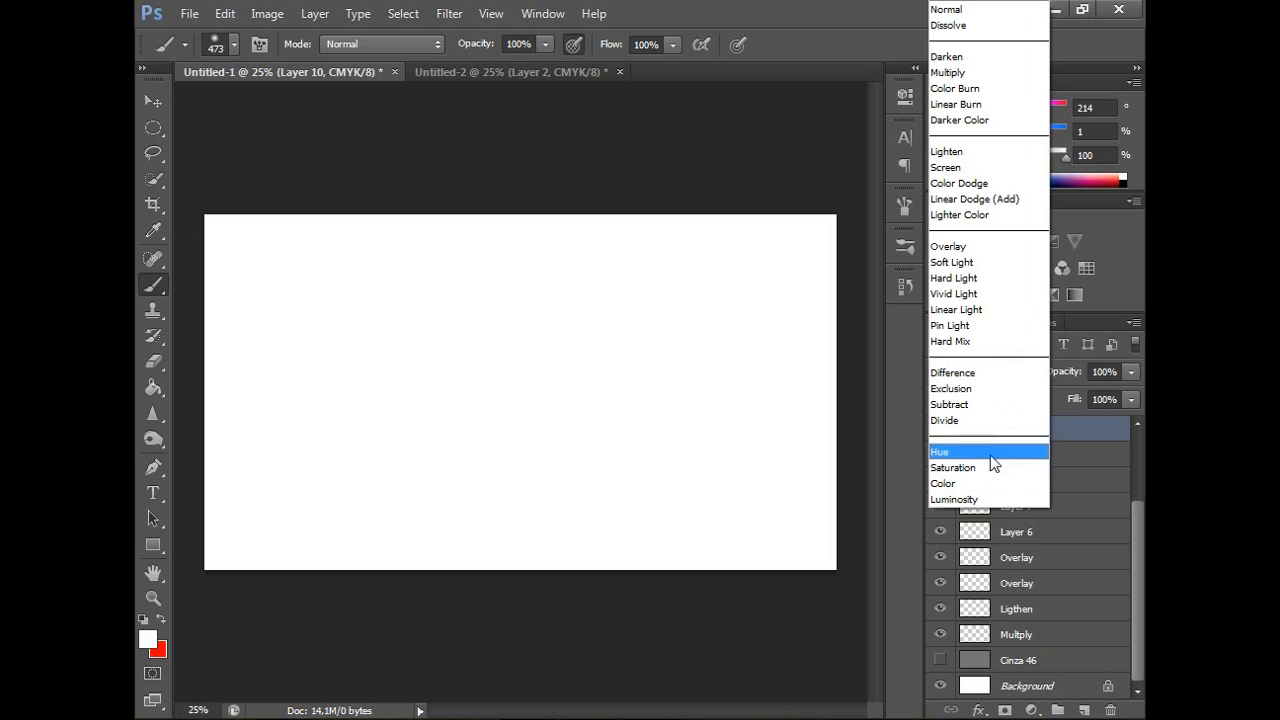
pyautogui.click(899, 476)
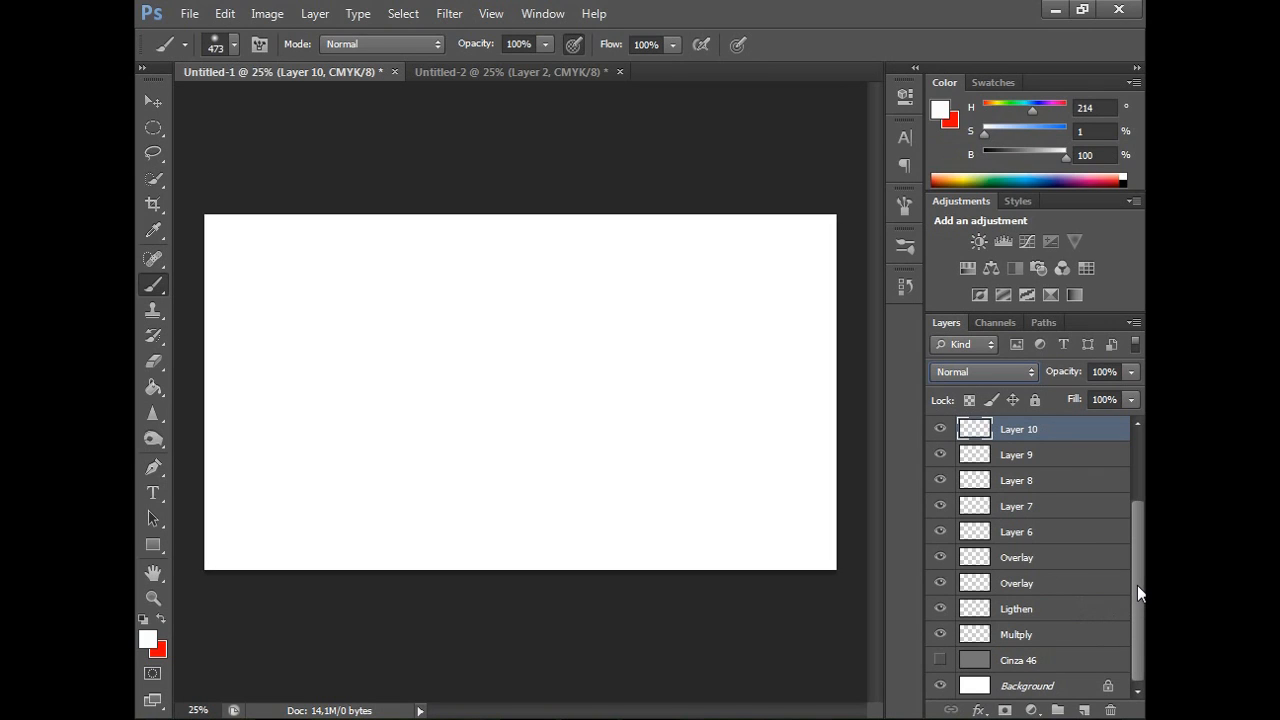
# Select the gray Cinza 46 layer and make it visible.
pyautogui.click(1036, 666)
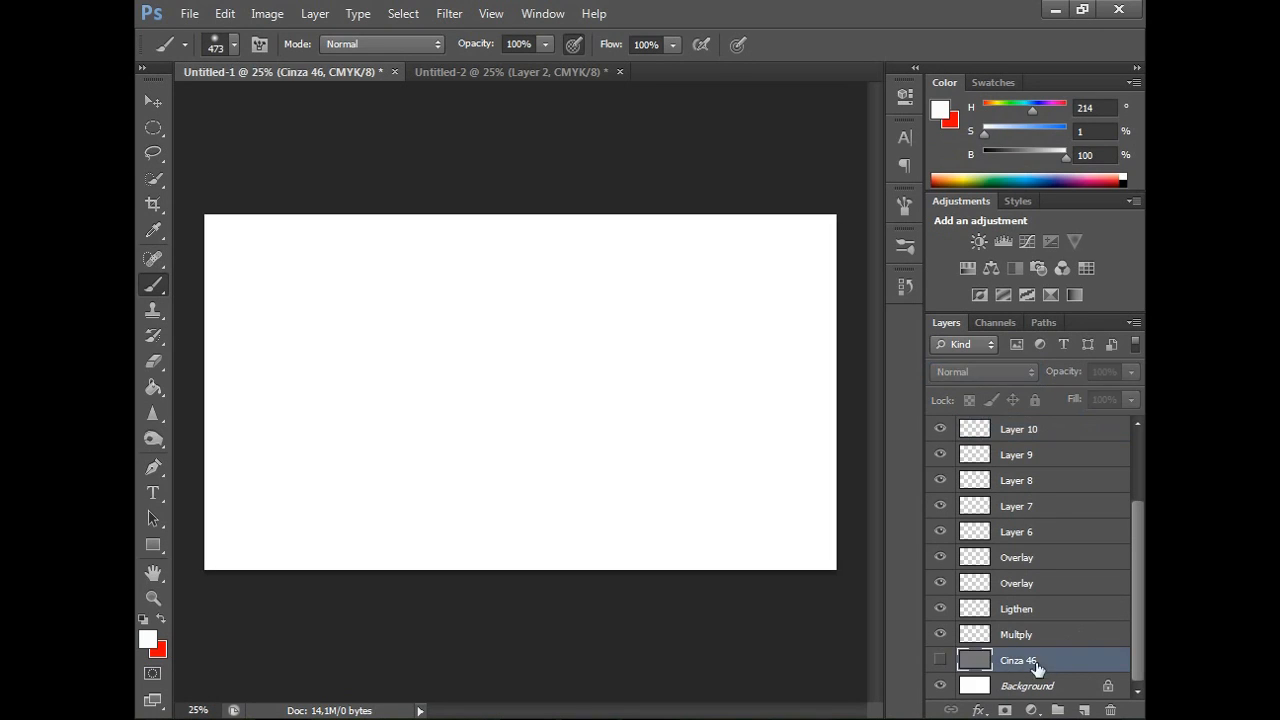
pyautogui.click(939, 661)
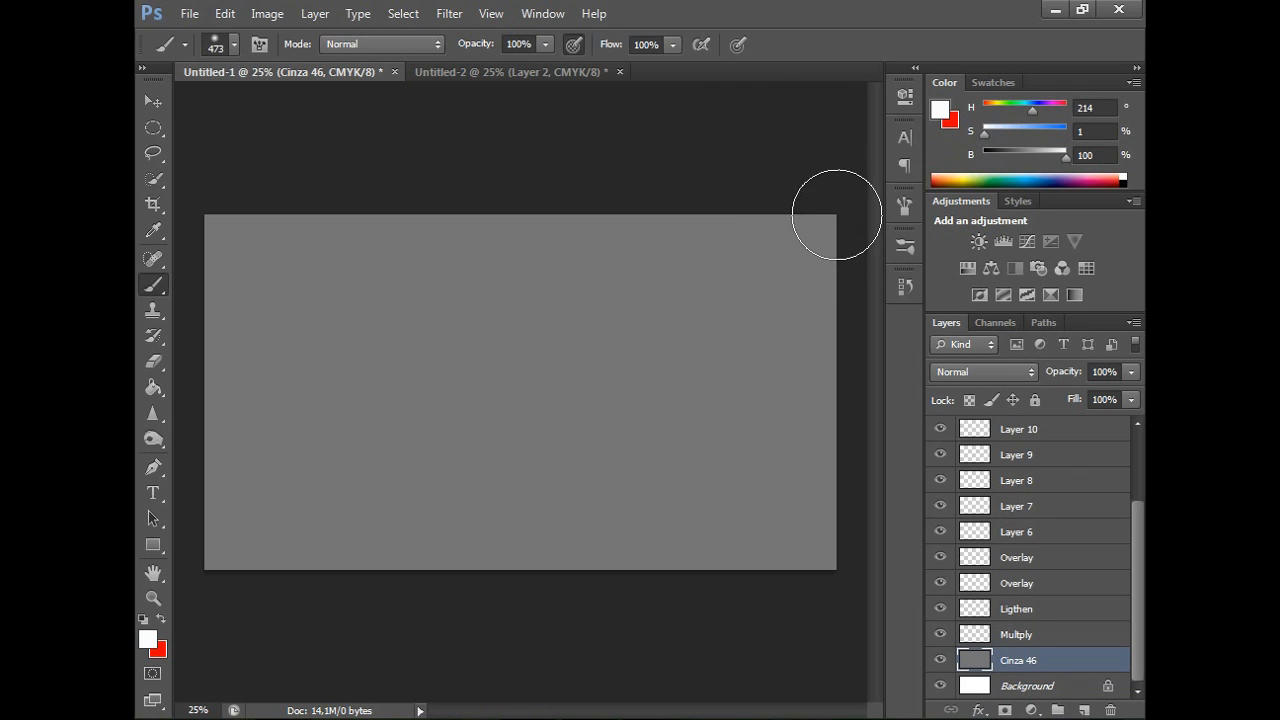
# Examine the colour slider modes available for picking colours, keeping HSB Sliders.
pyautogui.click(1134, 84)
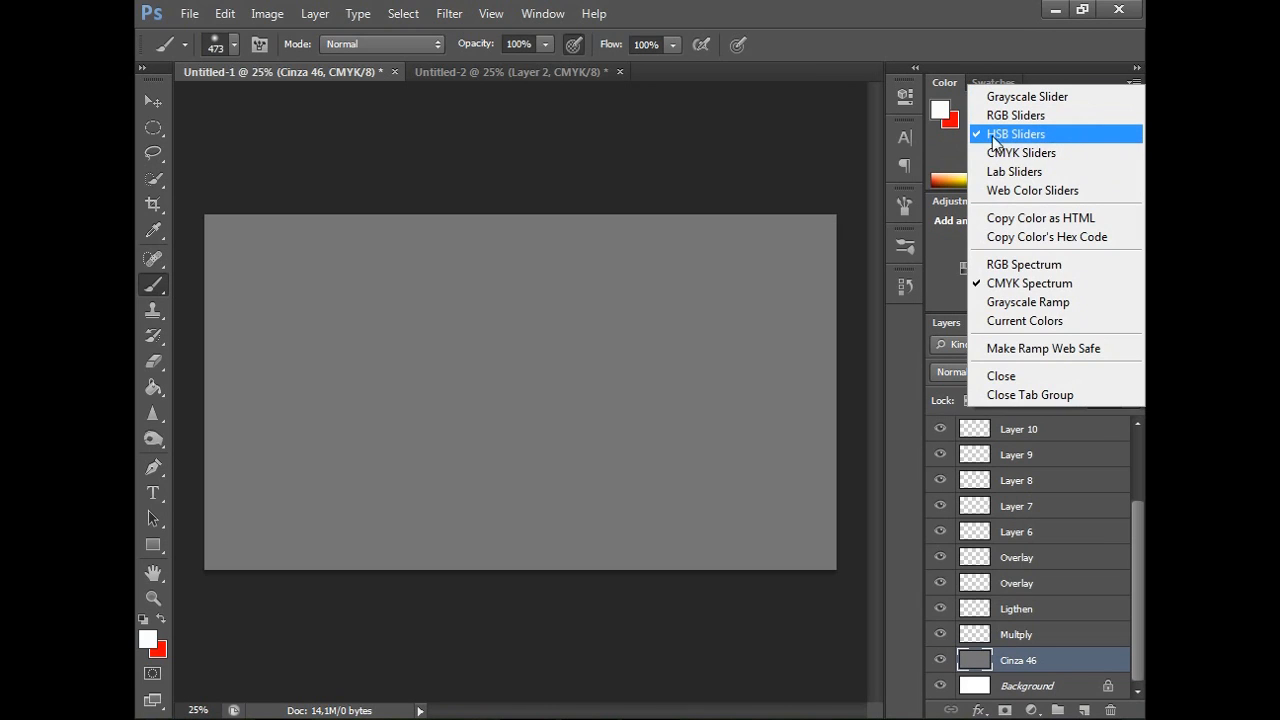
pyautogui.click(1135, 85)
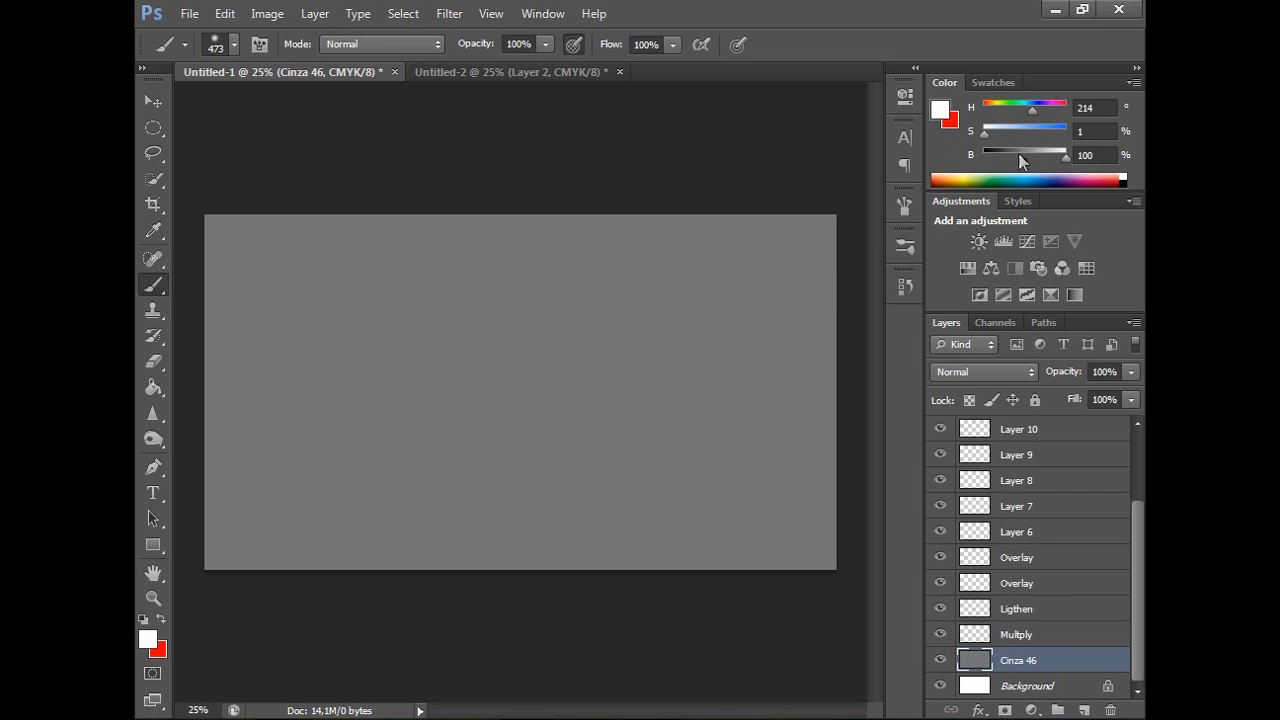
pyautogui.click(1134, 82)
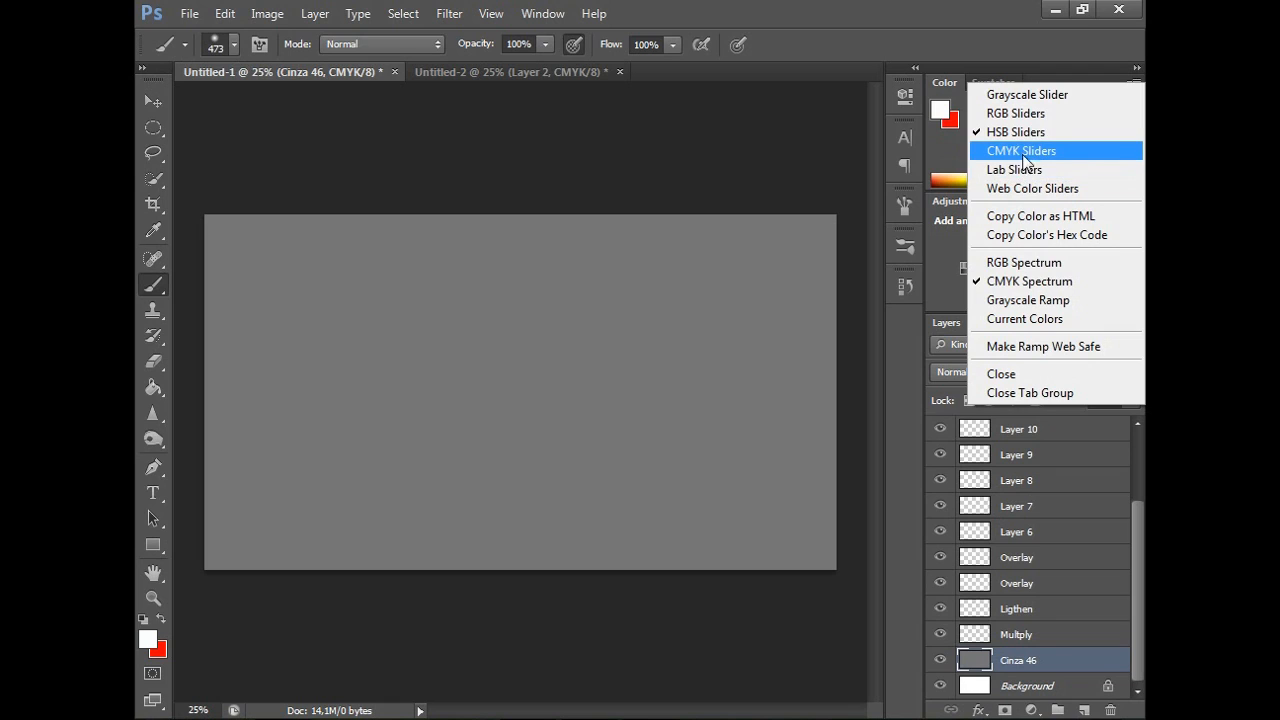
pyautogui.click(1135, 85)
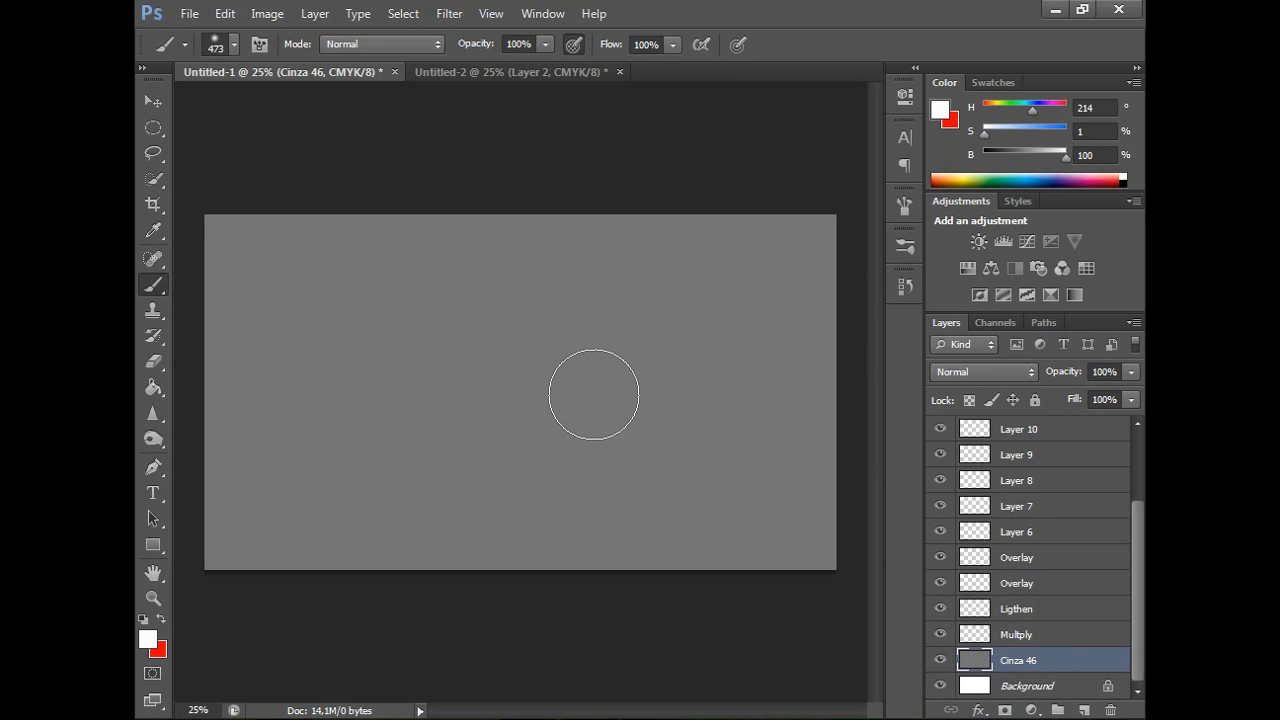
# Try a white Paint Bucket fill on the lower Overlay layer in Overlay blend mode, and undo it.
pyautogui.press('g')
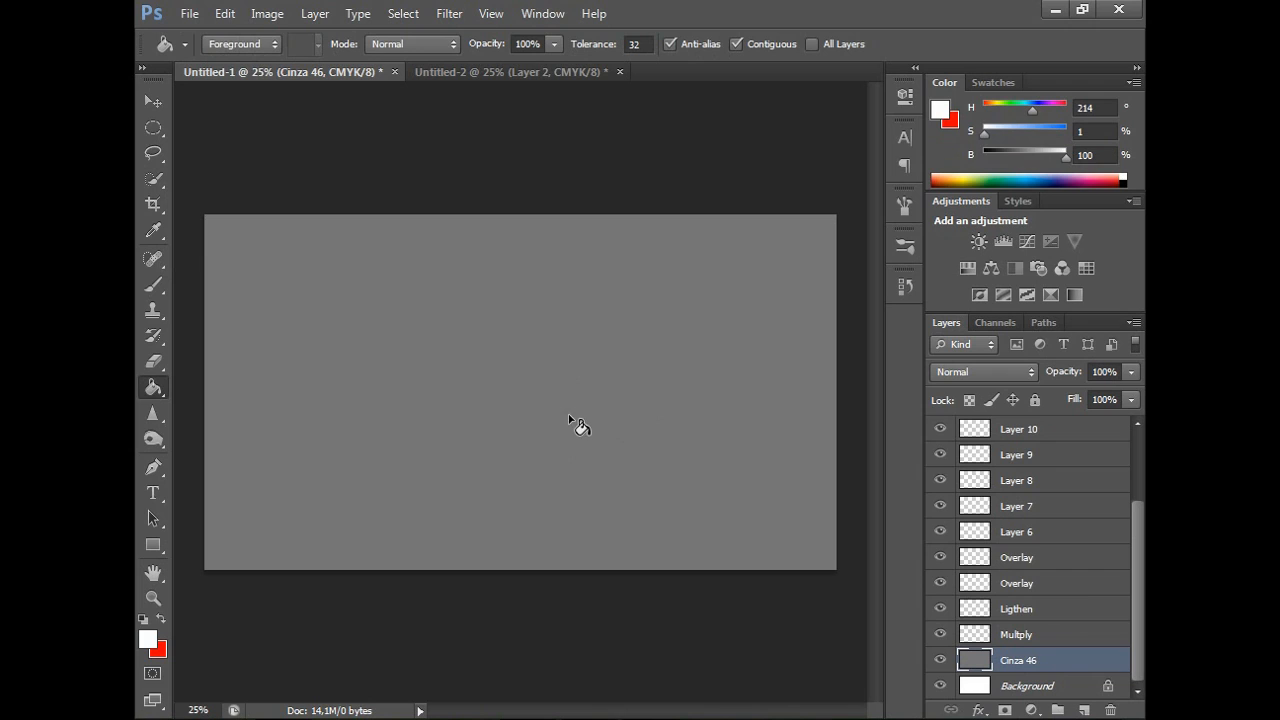
pyautogui.click(1046, 586)
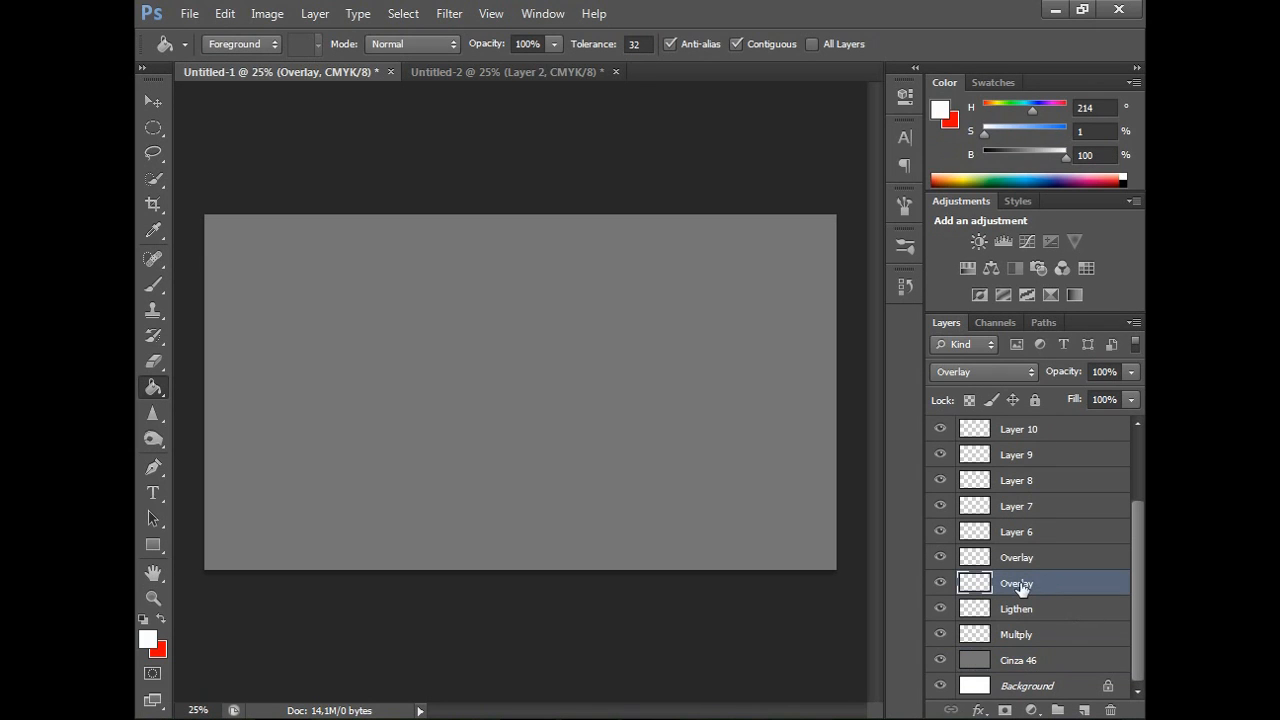
pyautogui.click(1030, 372)
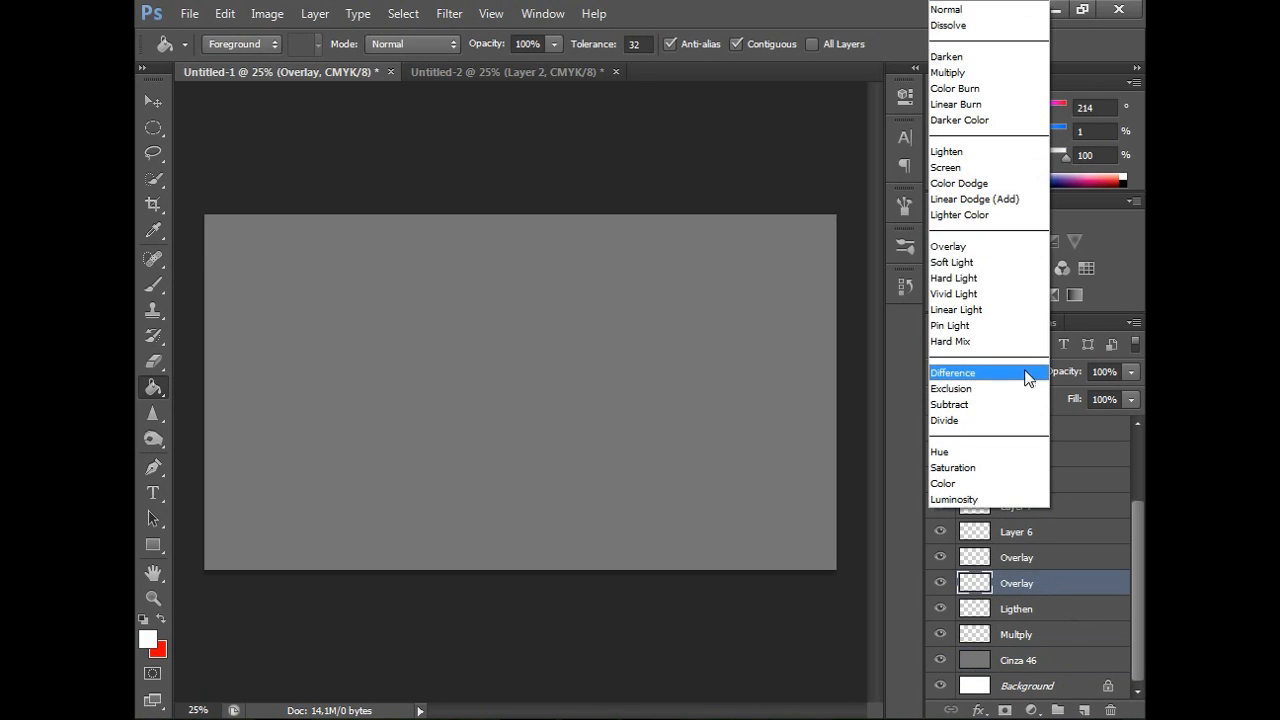
pyautogui.click(973, 245)
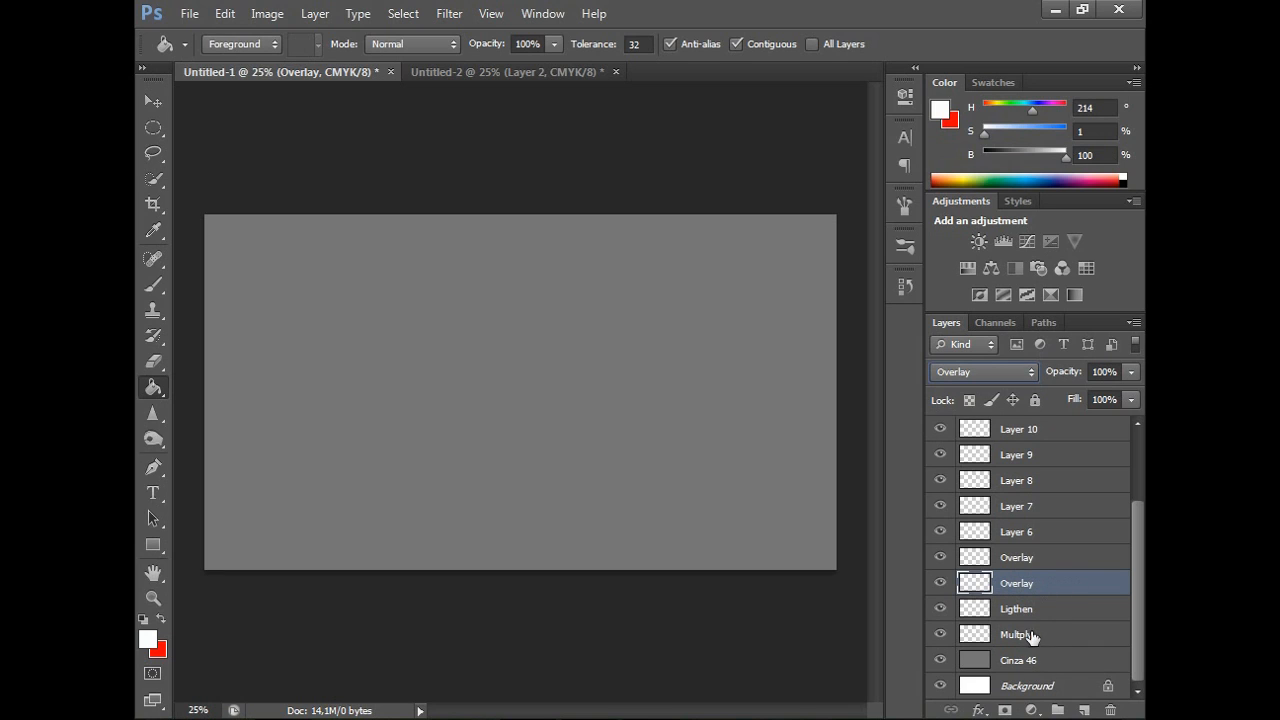
pyautogui.click(603, 413)
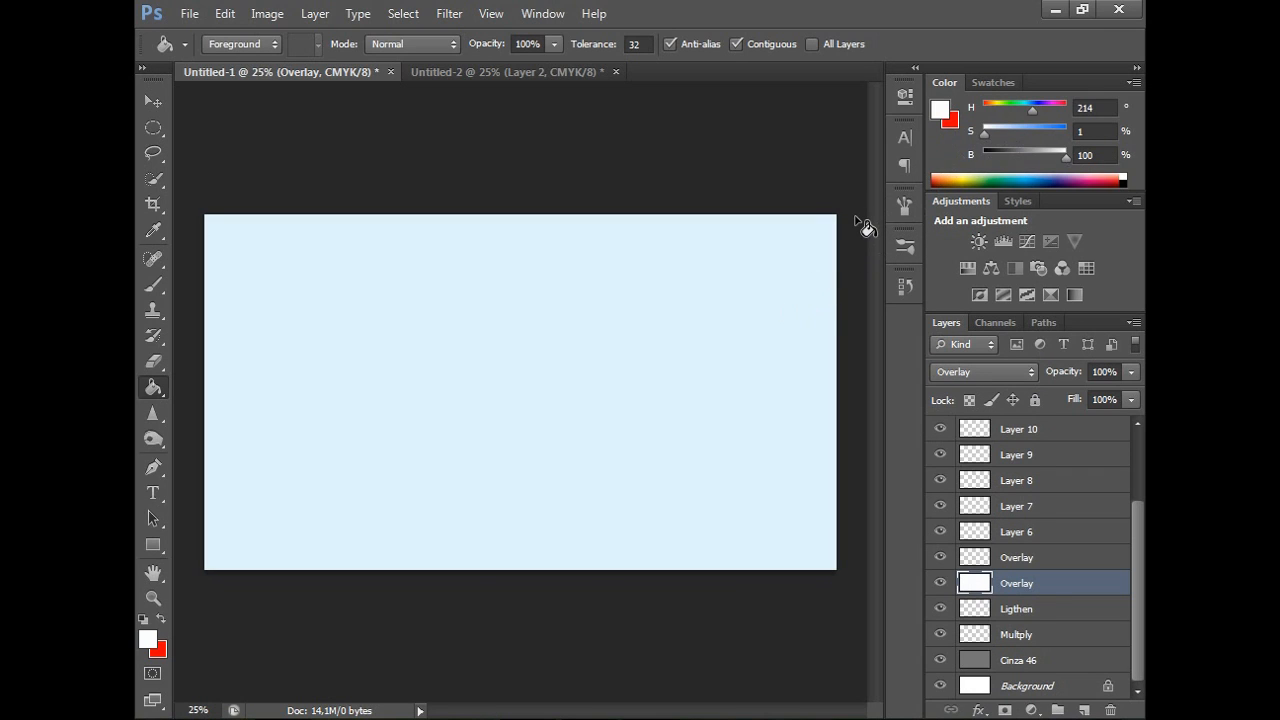
pyautogui.hotkey('ctrl', 'z')
pyautogui.press('b')
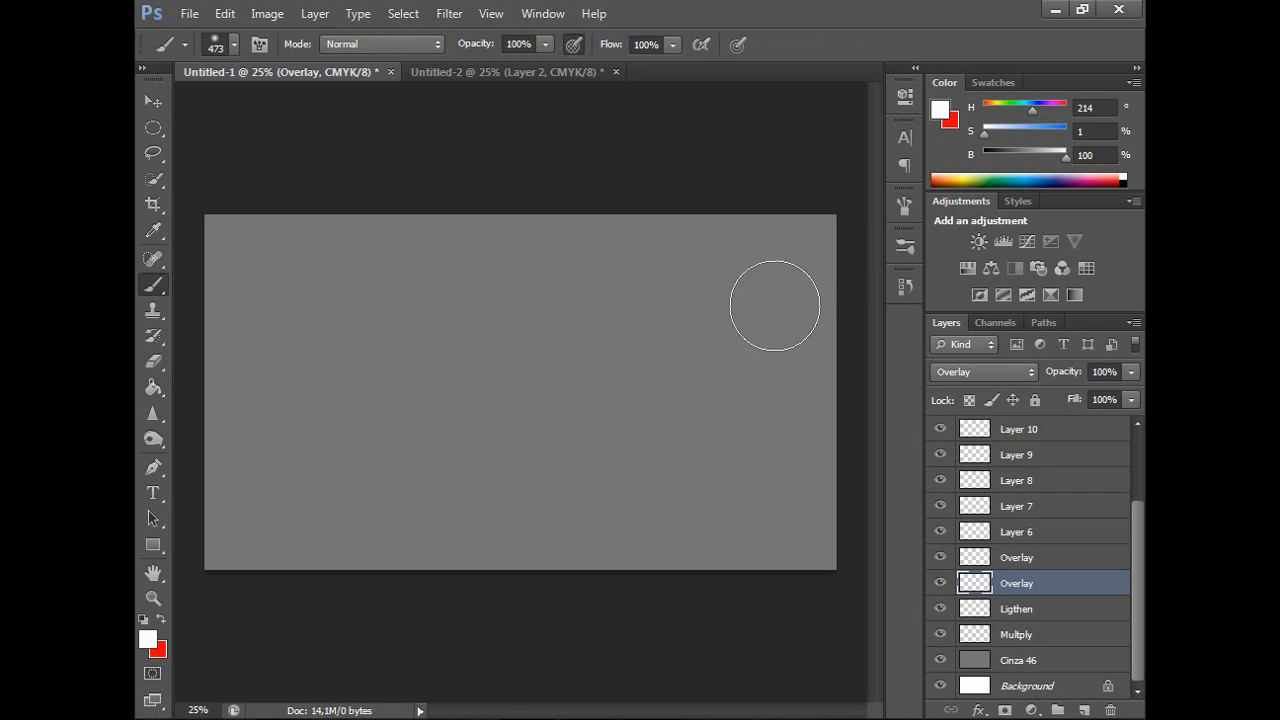
# Swap the foreground colour to red and fill the lower Overlay layer with it using the Paint Bucket.
pyautogui.press('x')
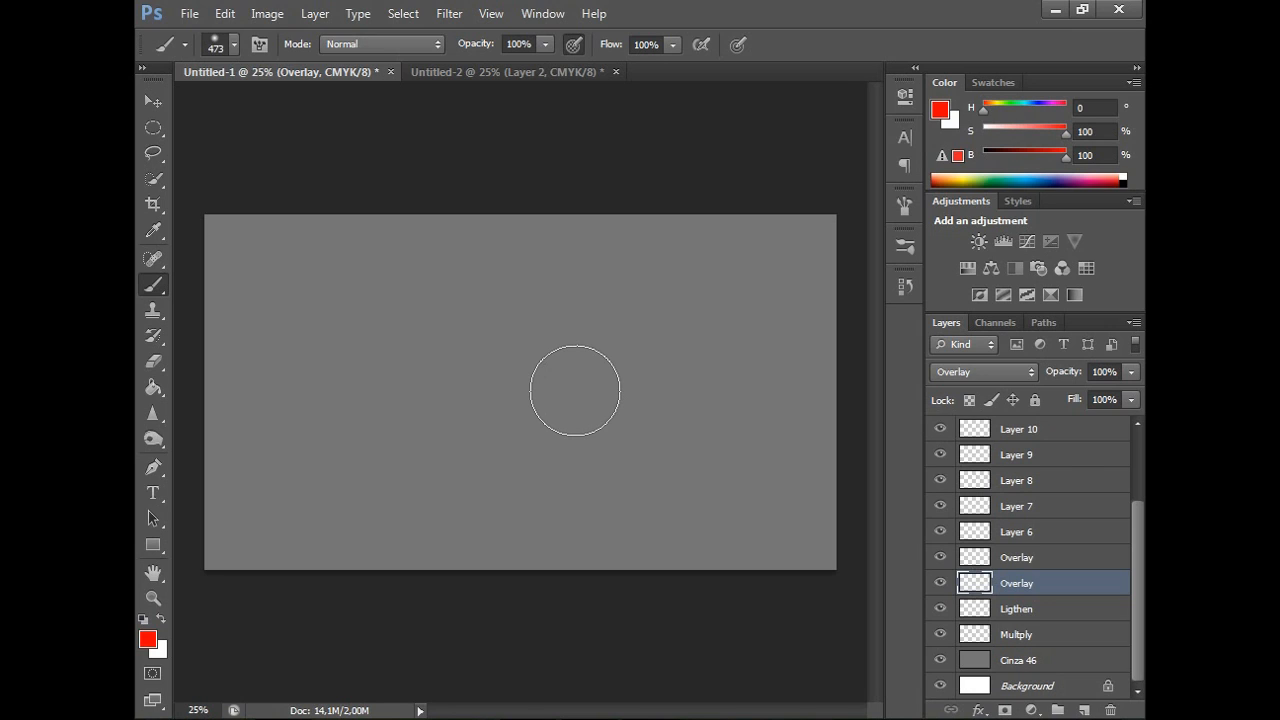
pyautogui.press('g')
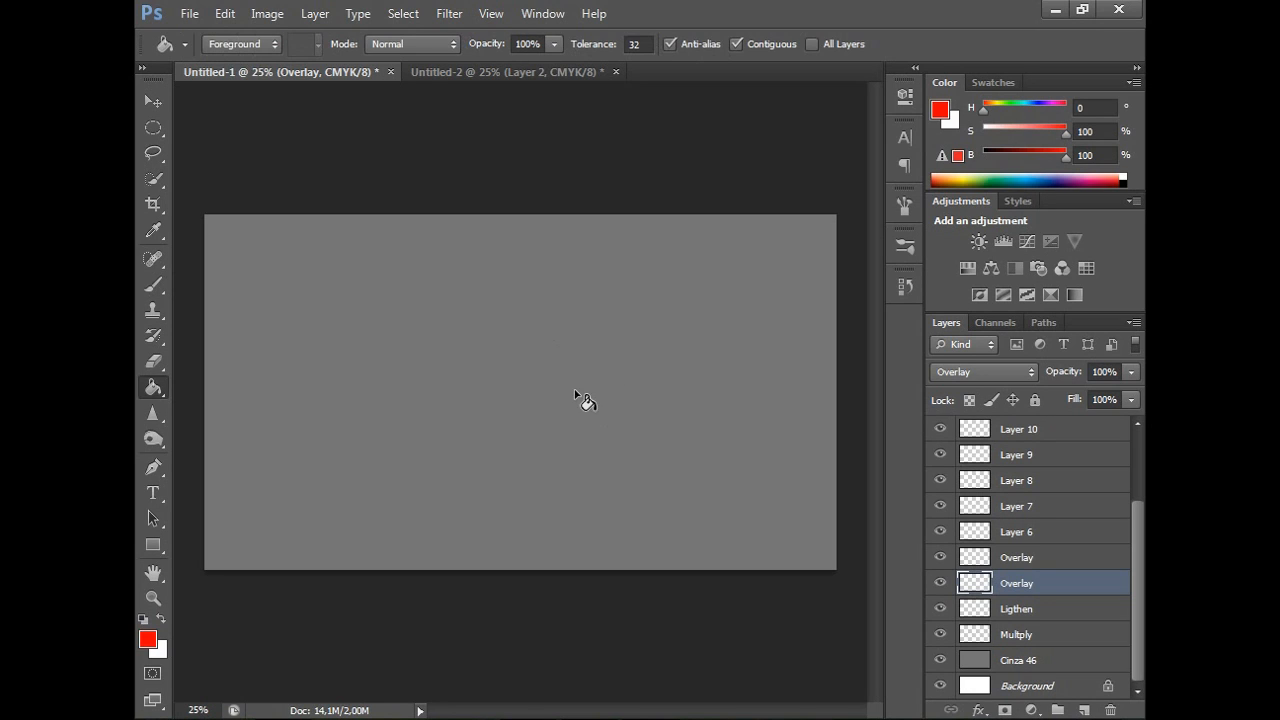
pyautogui.click(559, 387)
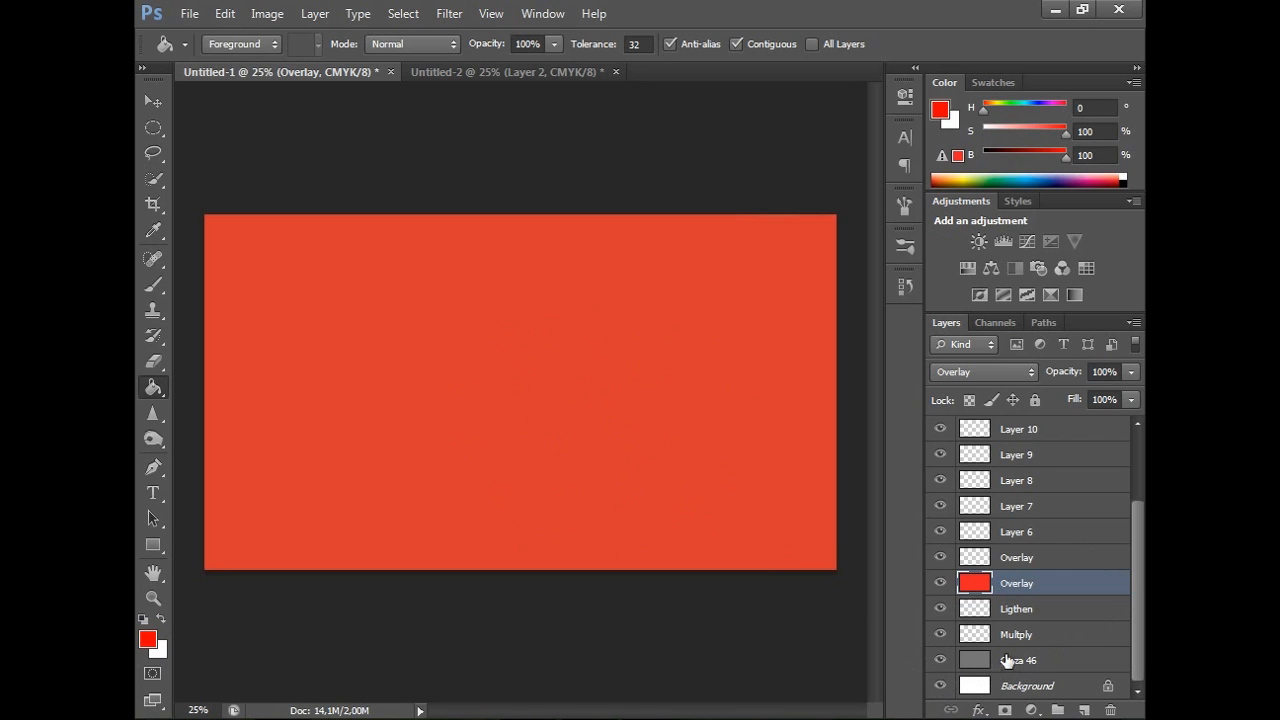
# Hide the Background layer and toggle the Cinza 46 layer repeatedly to compare the red with and without gray, leaving Cinza 46 visible.
pyautogui.click(940, 662)
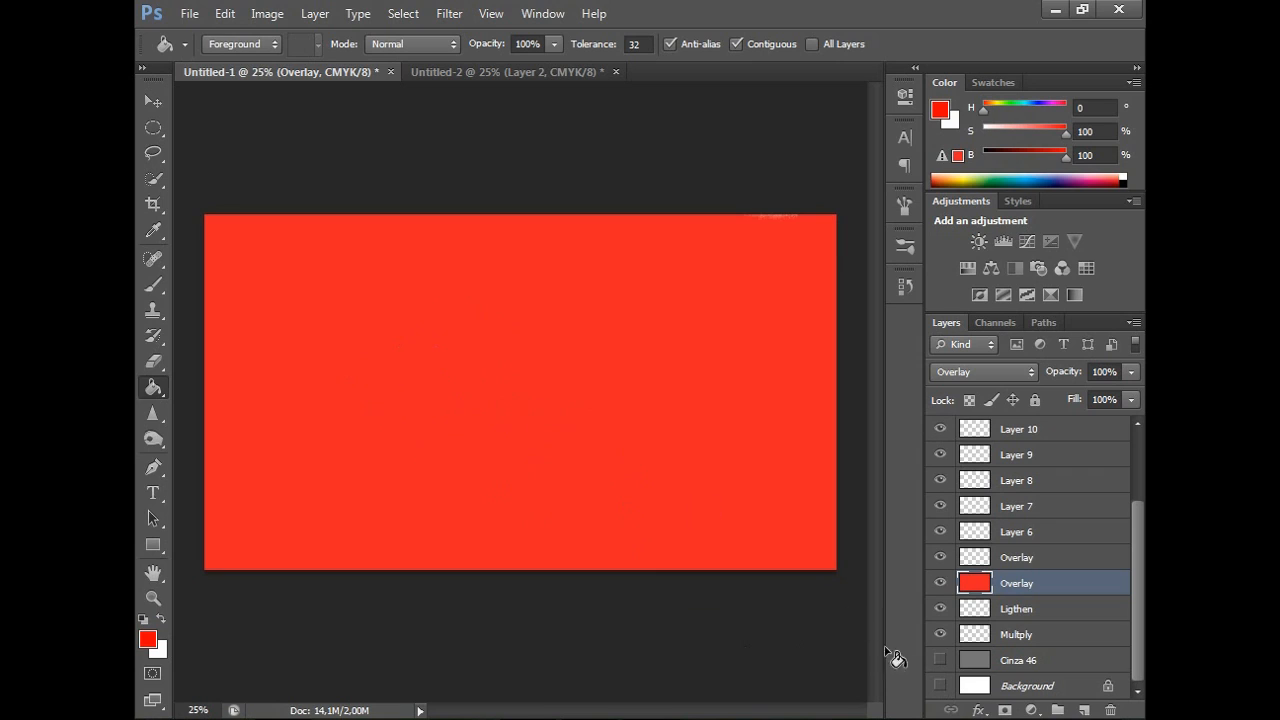
pyautogui.click(941, 662)
pyautogui.click(941, 662)
pyautogui.click(941, 662)
pyautogui.click(941, 662)
pyautogui.click(941, 662)
pyautogui.click(941, 662)
pyautogui.click(940, 661)
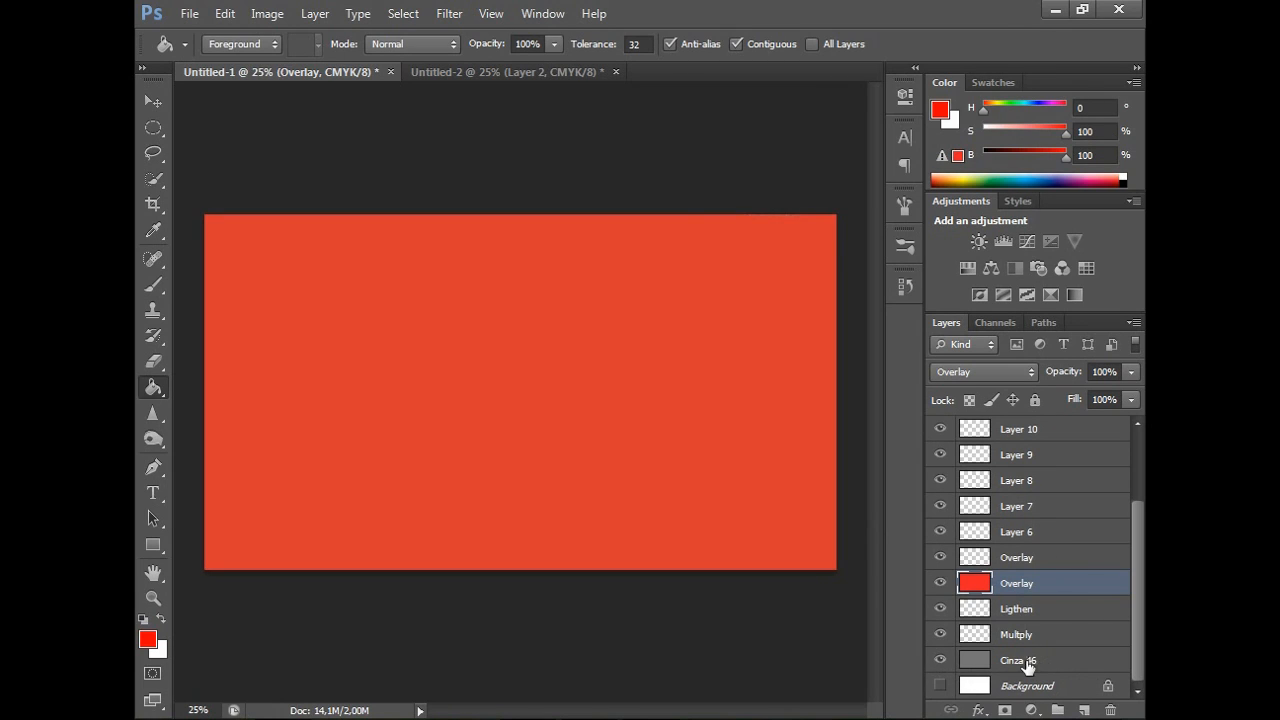
# Hide the red Overlay layer, select the Multply layer and ready the Brush with white as the foreground colour.
pyautogui.click(940, 584)
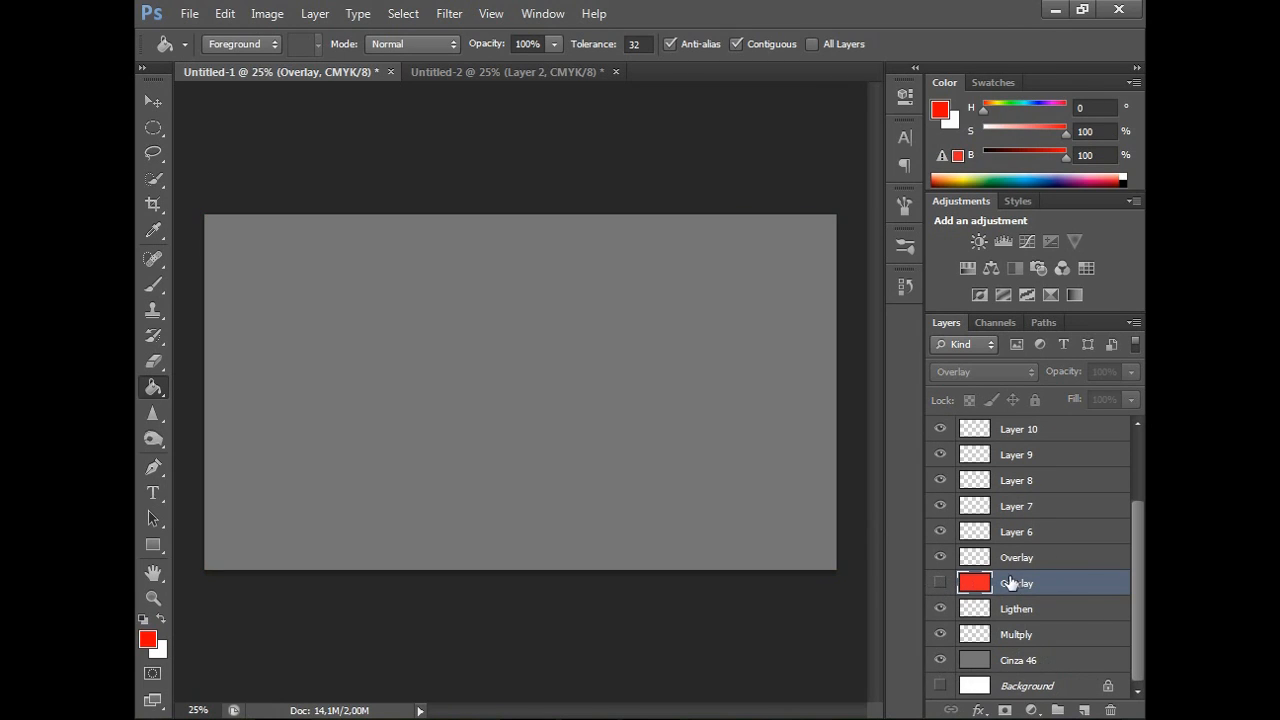
pyautogui.click(1050, 636)
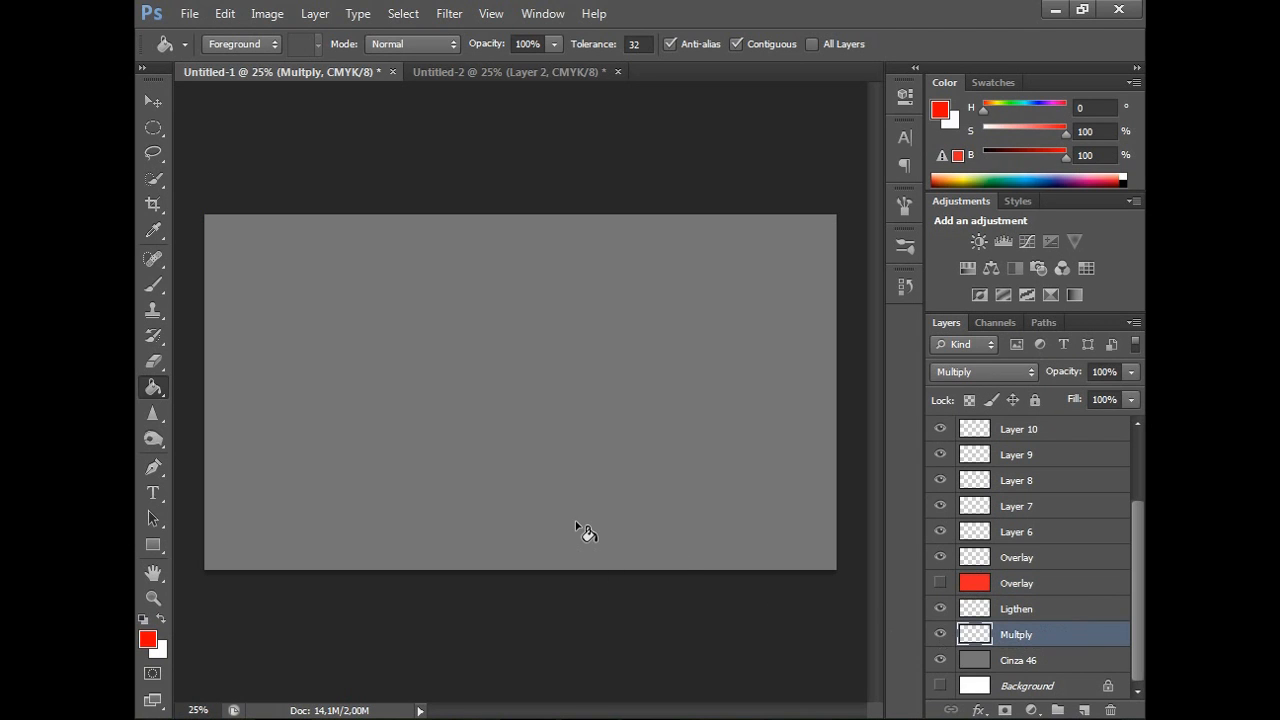
pyautogui.press('b')
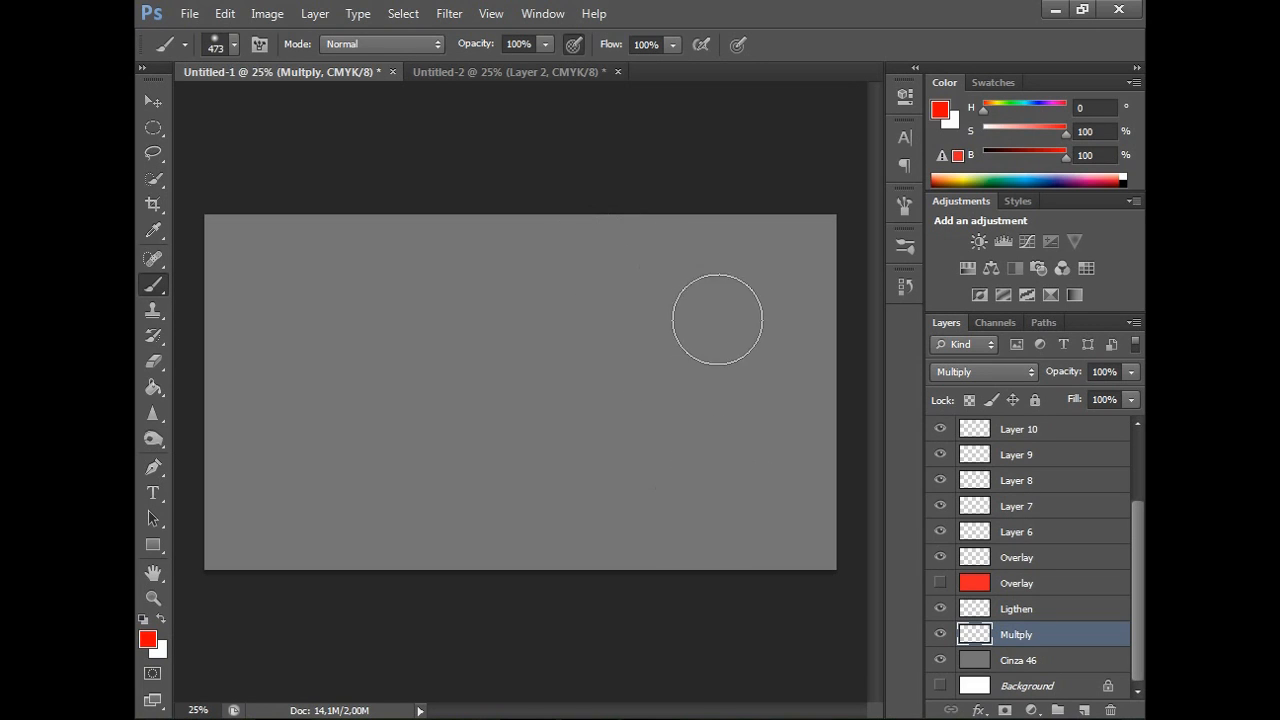
pyautogui.press('x')
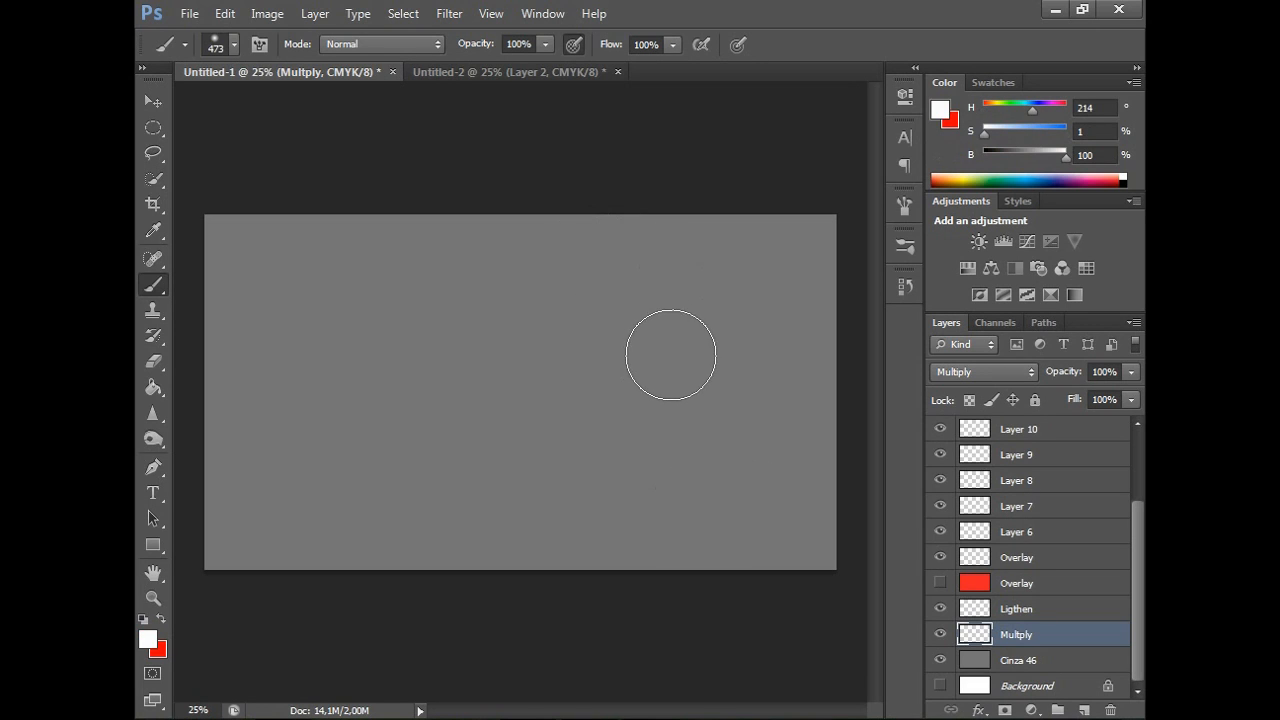
pyautogui.click(574, 46)
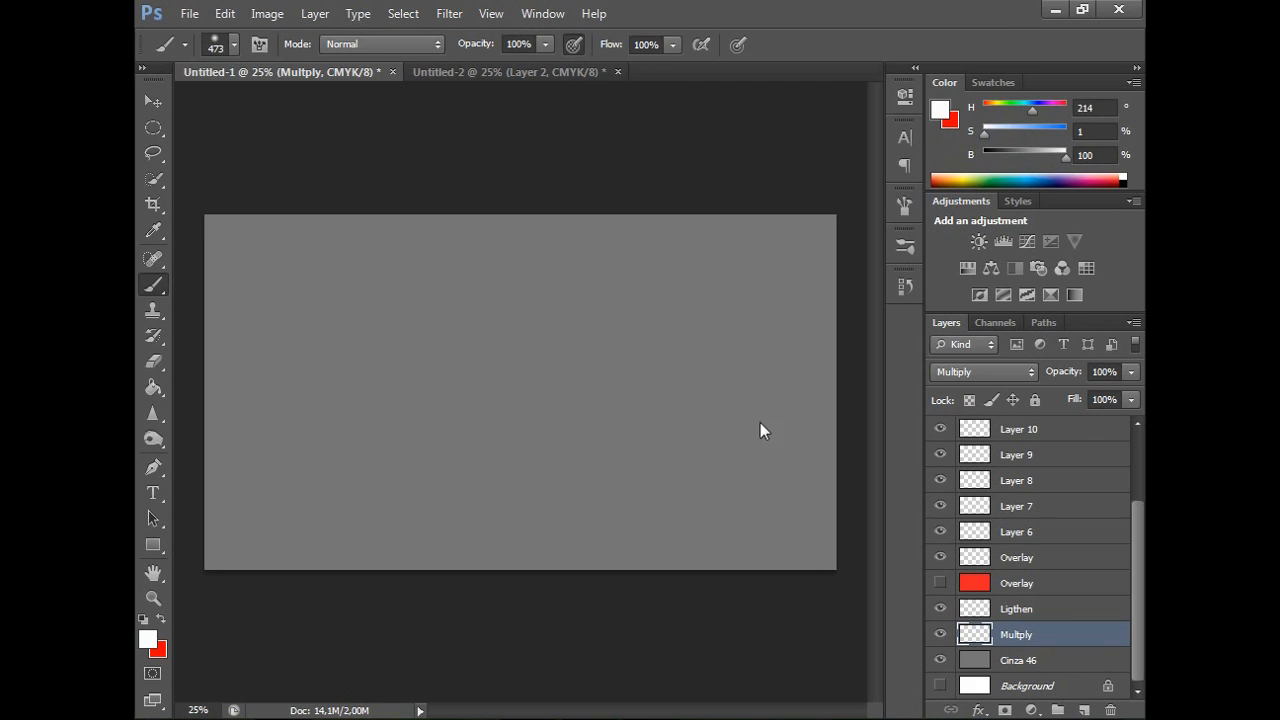
# Hide the Cinza 46 layer and toggle the Background layer on and off, keeping the foreground brightness at 100%.
pyautogui.click(940, 660)
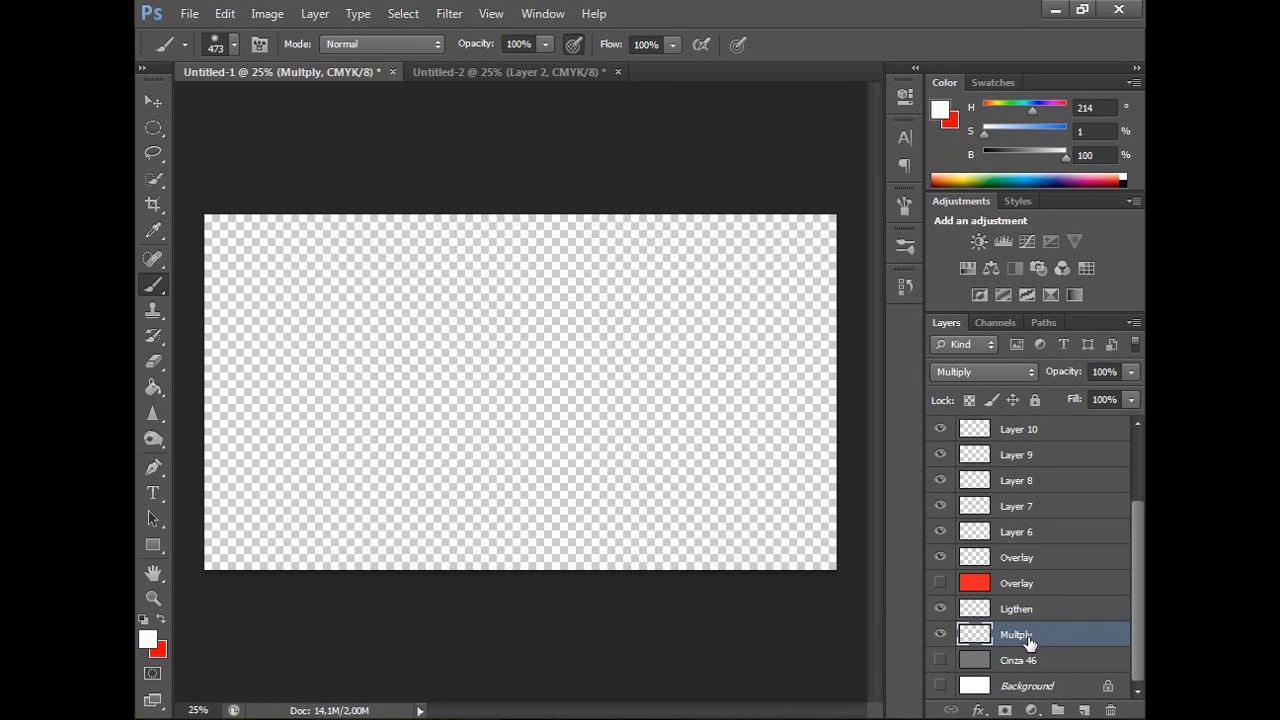
pyautogui.click(940, 686)
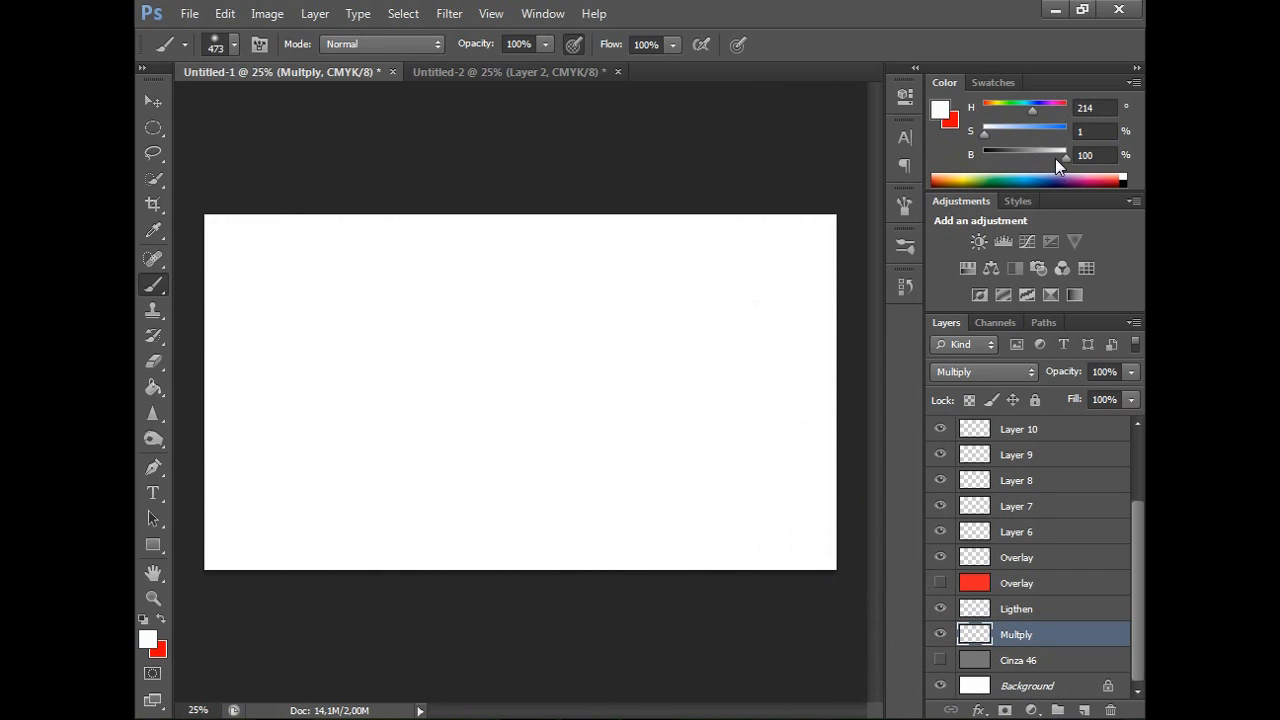
pyautogui.moveTo(1065, 156)
pyautogui.mouseDown()
pyautogui.moveTo(1025, 159)
pyautogui.moveTo(1067, 163)
pyautogui.mouseUp()
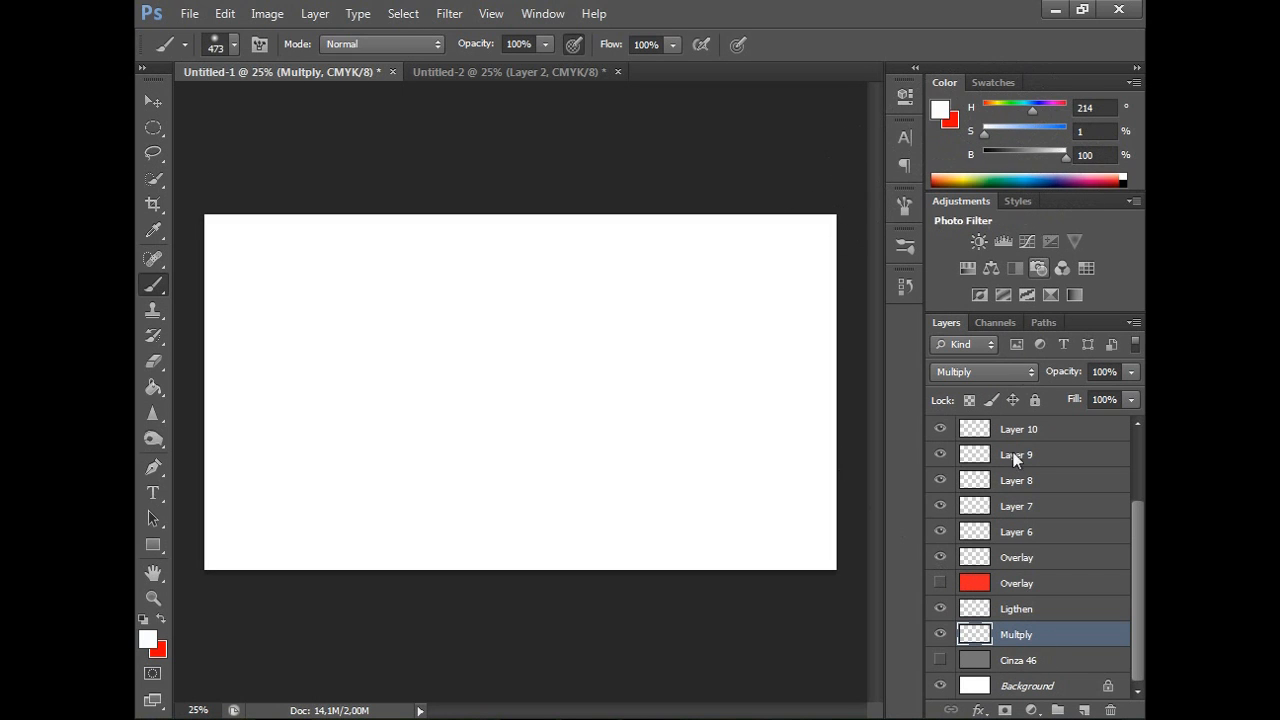
pyautogui.click(940, 686)
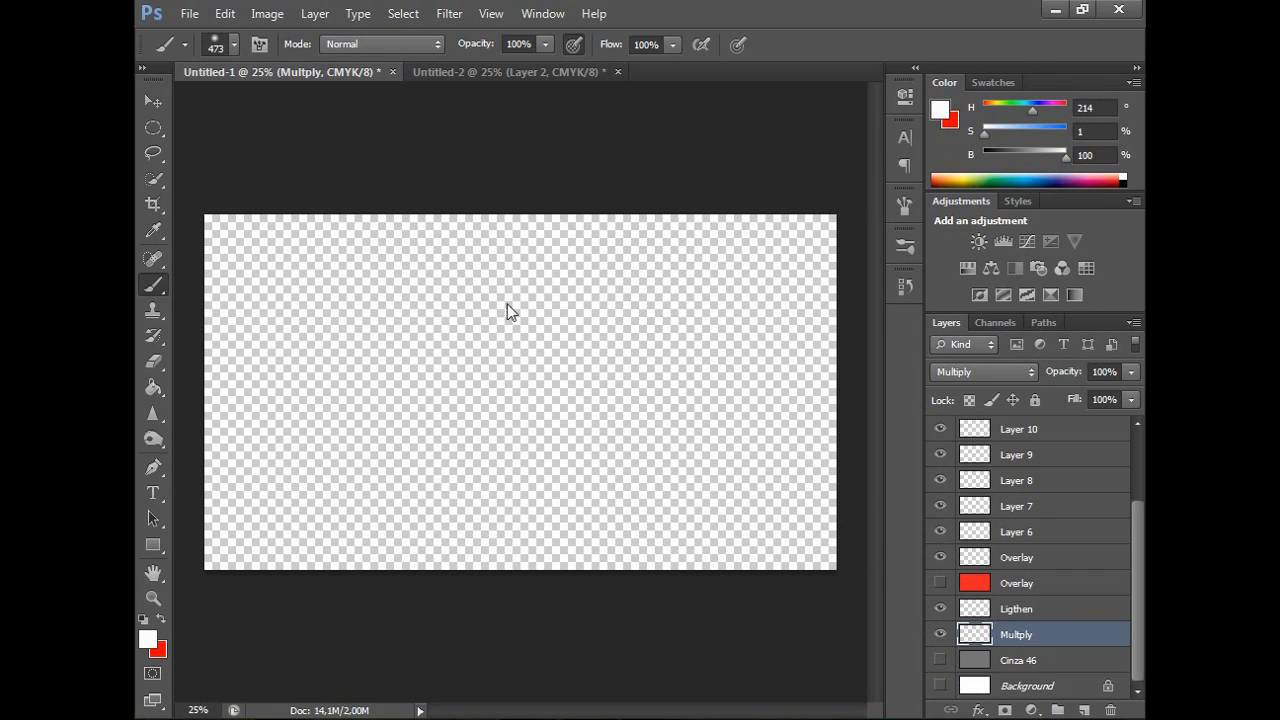
# Paint the left and central part of the Multply layer white with broad soft brush strokes over the transparent canvas.
pyautogui.moveTo(437, 249)
pyautogui.mouseDown()
pyautogui.moveTo(371, 271)
pyautogui.moveTo(294, 380)
pyautogui.moveTo(360, 420)
pyautogui.moveTo(430, 270)
pyautogui.moveTo(354, 371)
pyautogui.moveTo(420, 290)
pyautogui.mouseUp()
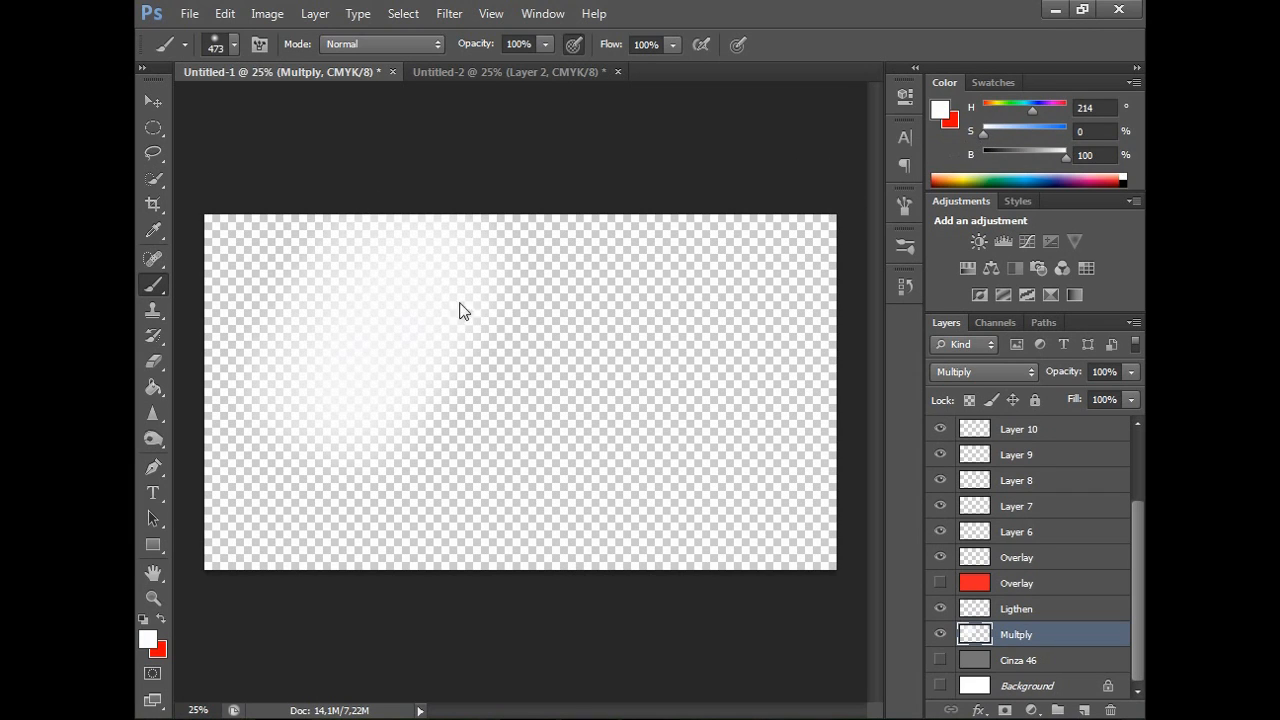
pyautogui.moveTo(341, 425)
pyautogui.mouseDown()
pyautogui.moveTo(363, 340)
pyautogui.moveTo(297, 377)
pyautogui.moveTo(417, 300)
pyautogui.moveTo(519, 274)
pyautogui.moveTo(420, 320)
pyautogui.moveTo(263, 286)
pyautogui.moveTo(377, 363)
pyautogui.mouseUp()
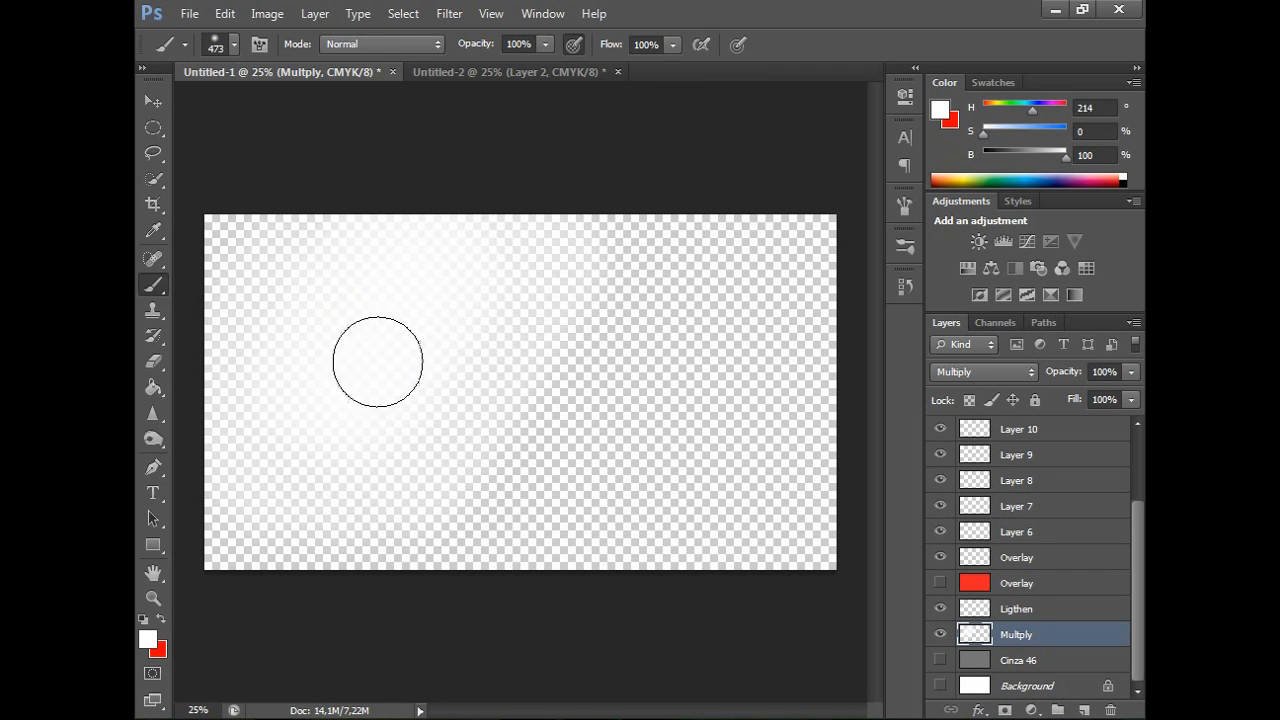
pyautogui.moveTo(430, 435)
pyautogui.mouseDown()
pyautogui.moveTo(320, 460)
pyautogui.moveTo(346, 486)
pyautogui.moveTo(477, 409)
pyautogui.moveTo(491, 286)
pyautogui.moveTo(277, 271)
pyautogui.moveTo(229, 571)
pyautogui.moveTo(300, 608)
pyautogui.moveTo(534, 383)
pyautogui.moveTo(537, 543)
pyautogui.moveTo(429, 423)
pyautogui.mouseUp()
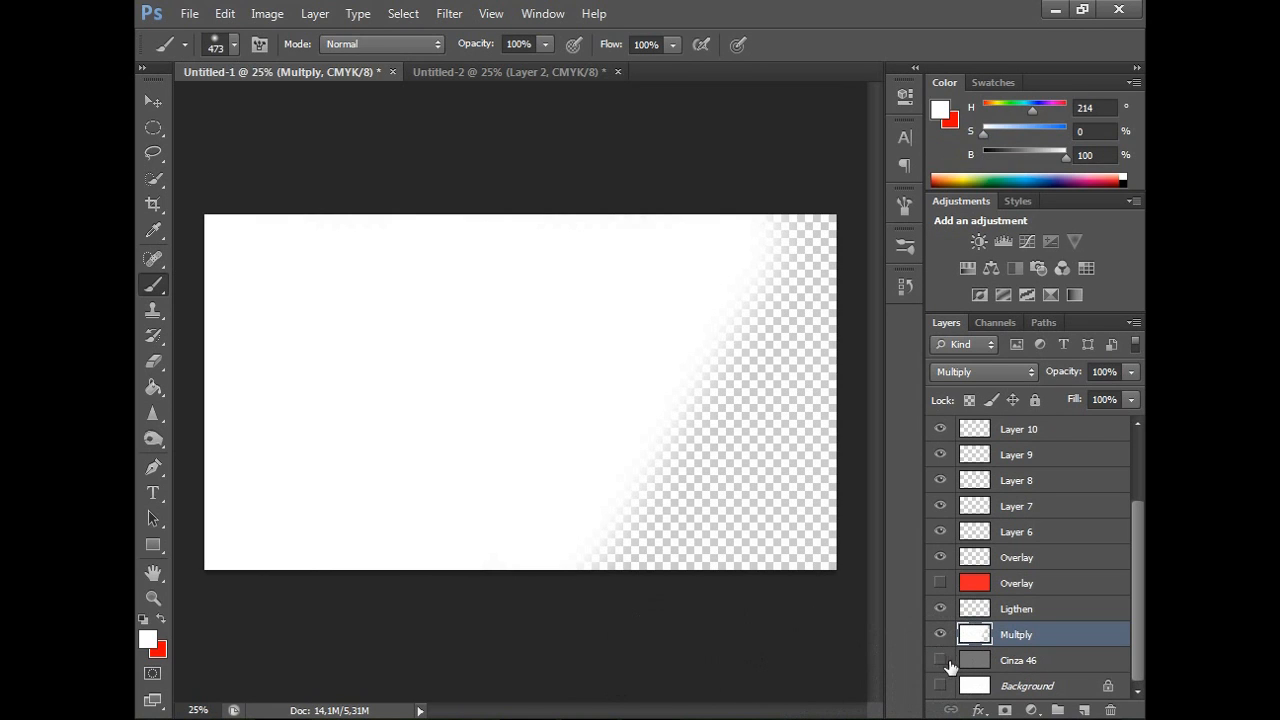
# Show and hide the Cinza 46 layer to check the Multply layer's white paint over gray.
pyautogui.click(940, 660)
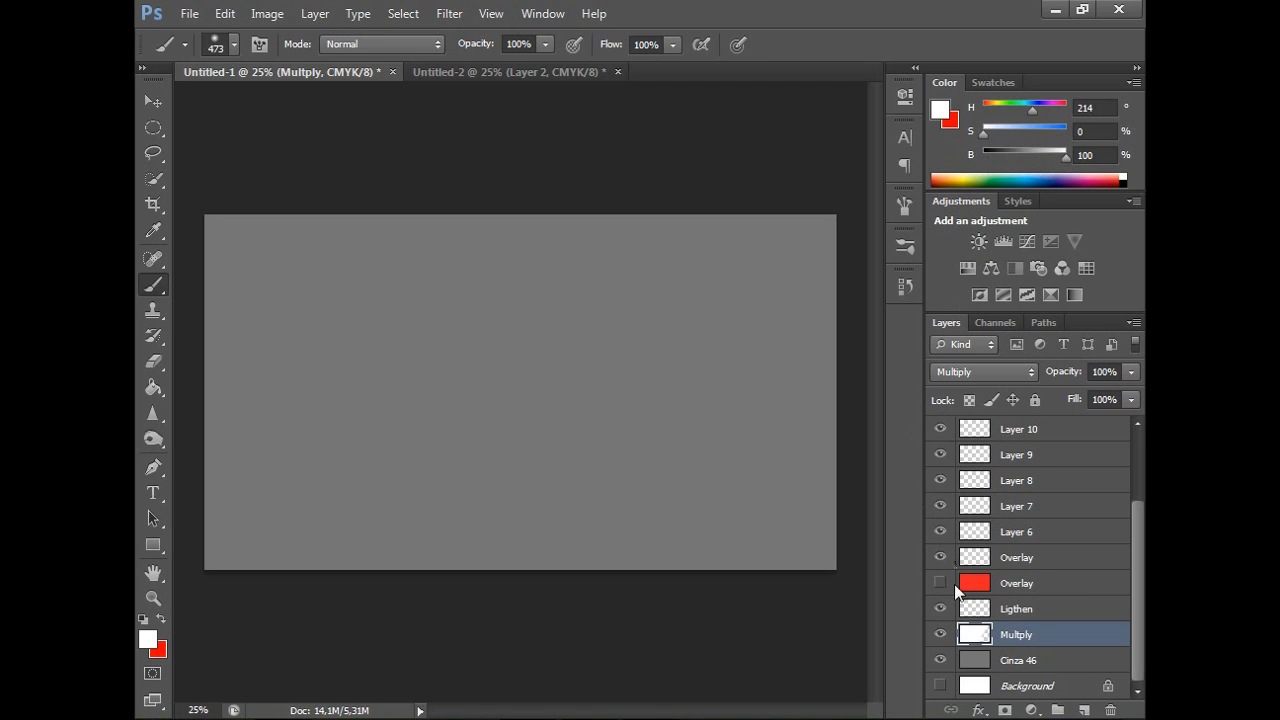
pyautogui.click(940, 661)
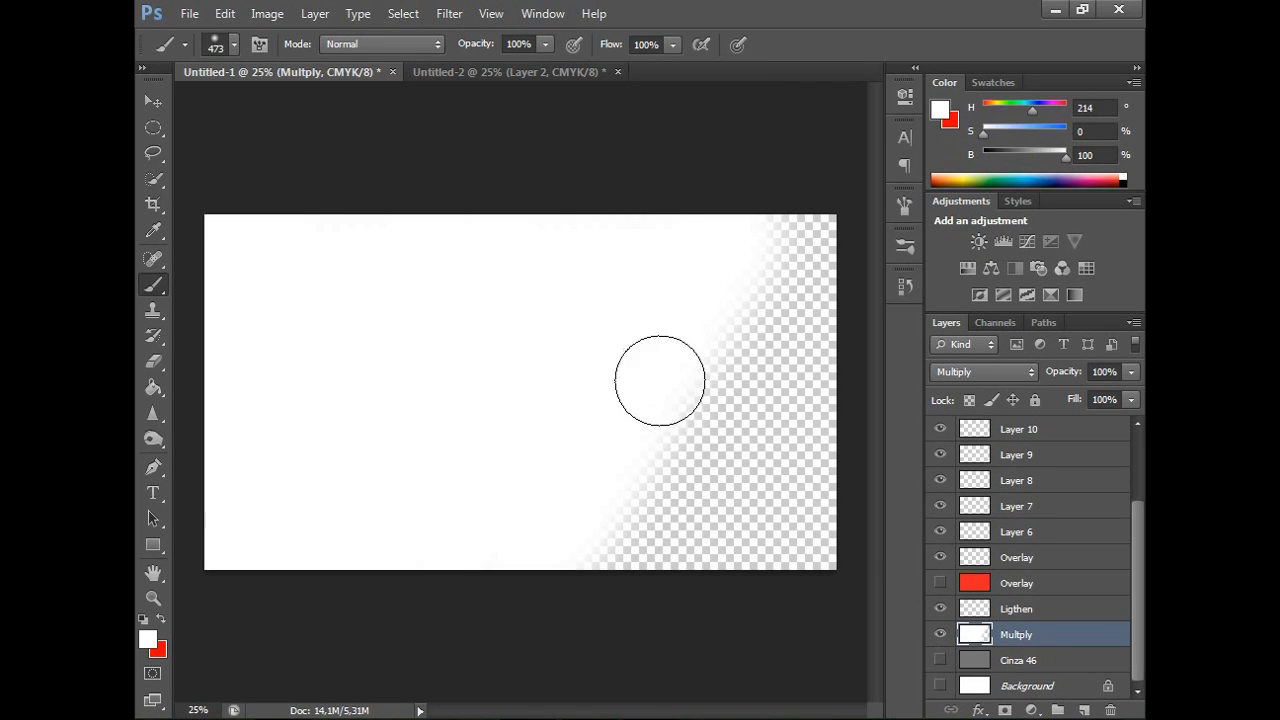
# Set the foreground brightness to 0% and paint the lower-right area of the Multply layer black, using pen pressure for opacity on some strokes.
pyautogui.moveTo(1065, 155); pyautogui.dragTo(888, 283)
pyautogui.moveTo(794, 523)
pyautogui.mouseDown()
pyautogui.moveTo(813, 567)
pyautogui.moveTo(836, 422)
pyautogui.moveTo(760, 465)
pyautogui.mouseUp()
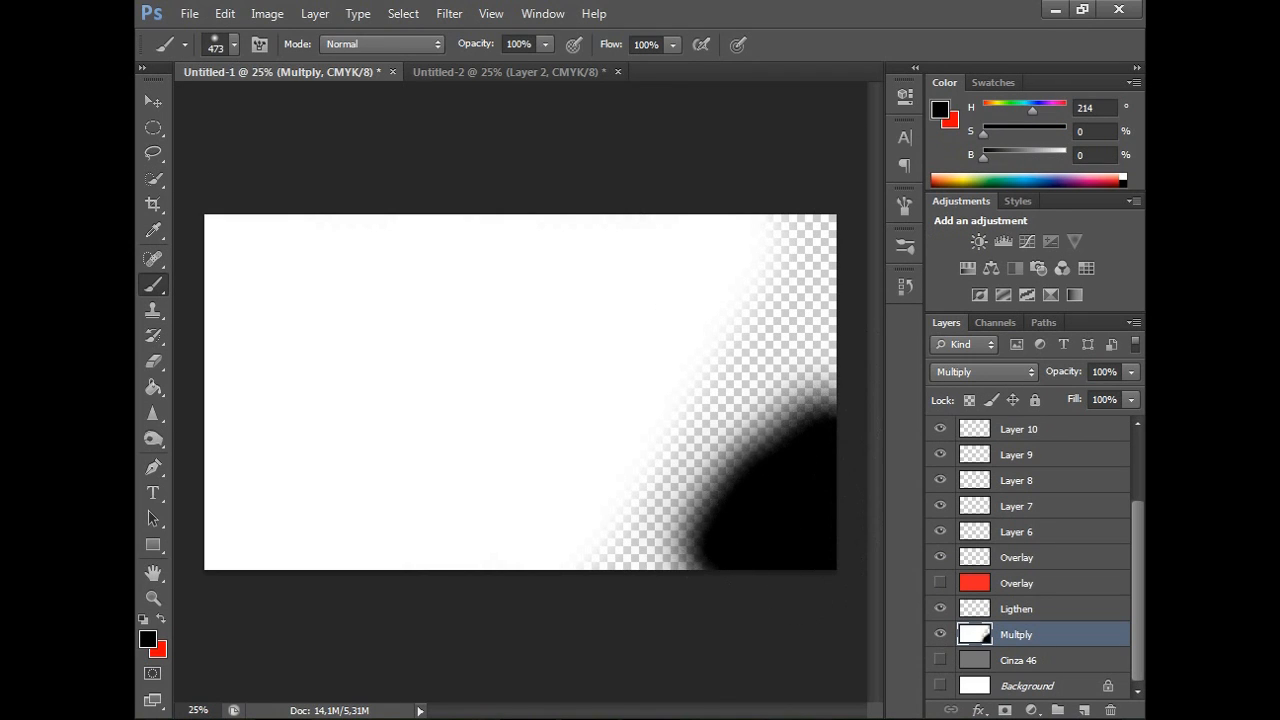
pyautogui.click(573, 45)
pyautogui.moveTo(732, 465)
pyautogui.mouseDown()
pyautogui.moveTo(683, 531)
pyautogui.moveTo(700, 500)
pyautogui.moveTo(690, 520)
pyautogui.moveTo(666, 514)
pyautogui.moveTo(735, 491)
pyautogui.moveTo(729, 500)
pyautogui.moveTo(780, 430)
pyautogui.moveTo(671, 543)
pyautogui.moveTo(676, 555)
pyautogui.mouseUp()
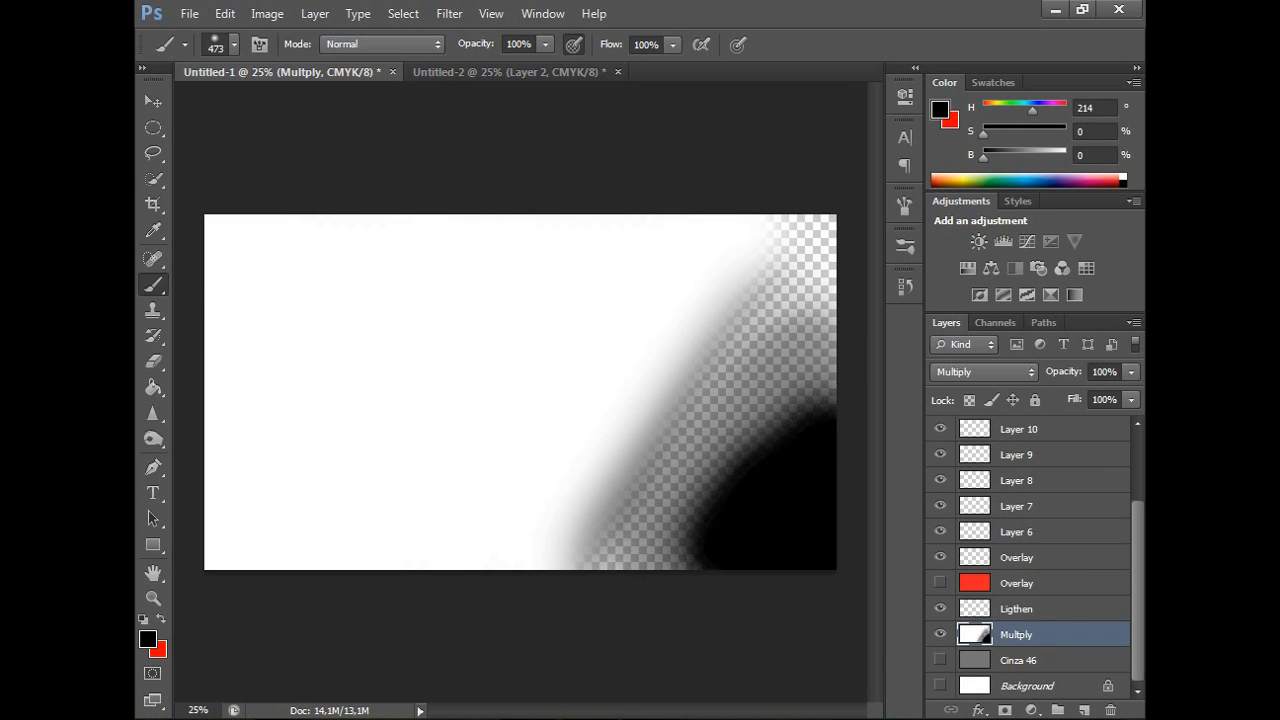
pyautogui.moveTo(809, 409)
pyautogui.mouseDown()
pyautogui.moveTo(811, 374)
pyautogui.moveTo(694, 474)
pyautogui.moveTo(648, 606)
pyautogui.mouseUp()
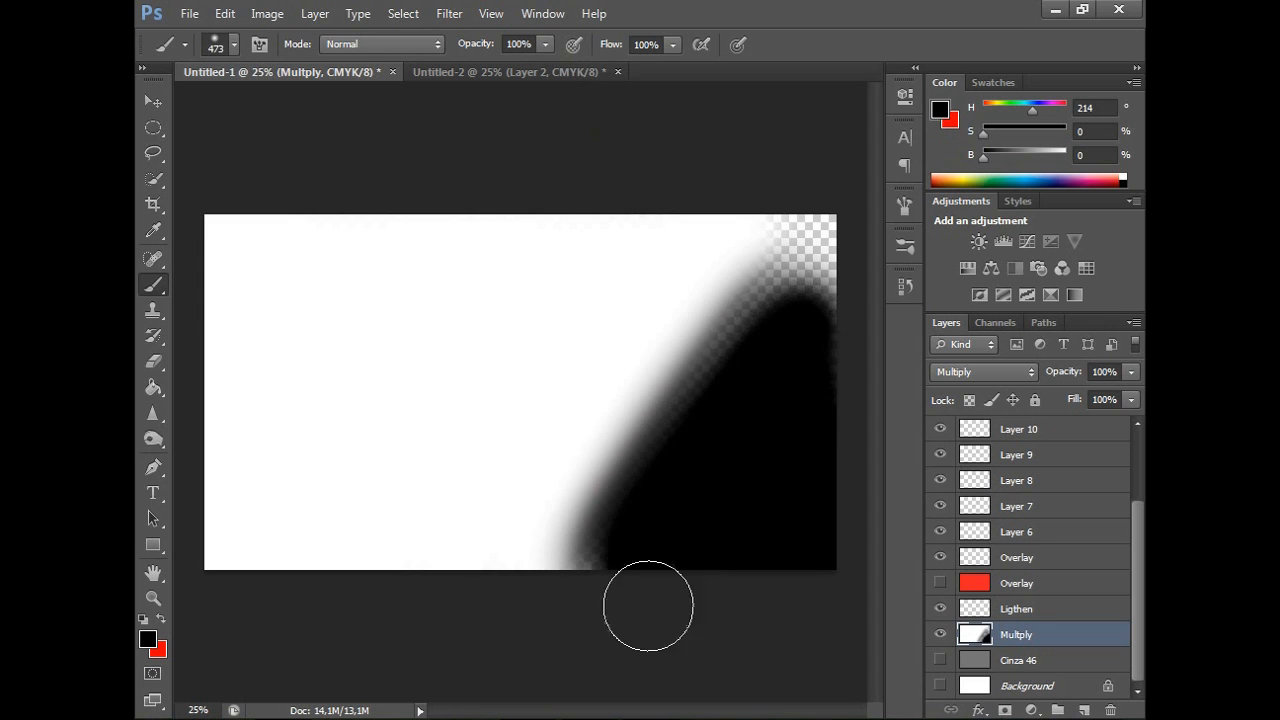
# Paint diagonal bands of progressively lighter gray between the black and white areas, raising the foreground brightness in stages to 64%.
pyautogui.moveTo(983, 158); pyautogui.dragTo(1002, 158)
pyautogui.moveTo(723, 344)
pyautogui.mouseDown()
pyautogui.moveTo(773, 328)
pyautogui.moveTo(690, 510)
pyautogui.mouseUp()
pyautogui.moveTo(1004, 158); pyautogui.dragTo(1020, 158)
pyautogui.moveTo(744, 293)
pyautogui.mouseDown()
pyautogui.moveTo(709, 269)
pyautogui.moveTo(540, 552)
pyautogui.mouseUp()
pyautogui.moveTo(1020, 158); pyautogui.dragTo(1036, 158)
pyautogui.moveTo(646, 290)
pyautogui.mouseDown()
pyautogui.moveTo(455, 550)
pyautogui.moveTo(672, 270)
pyautogui.mouseUp()
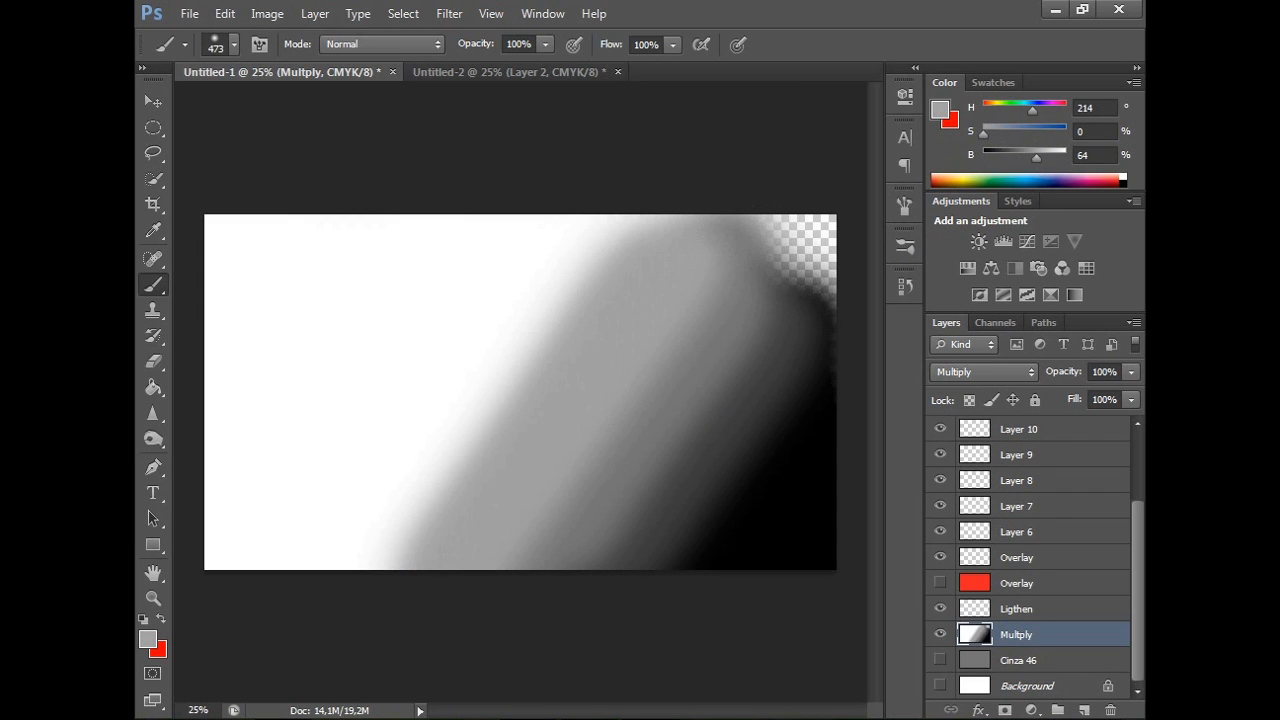
# Cover the transparent upper-right corner of the Multply layer with gray tones sampled from the neighbouring bands.
pyautogui.click(720, 242)
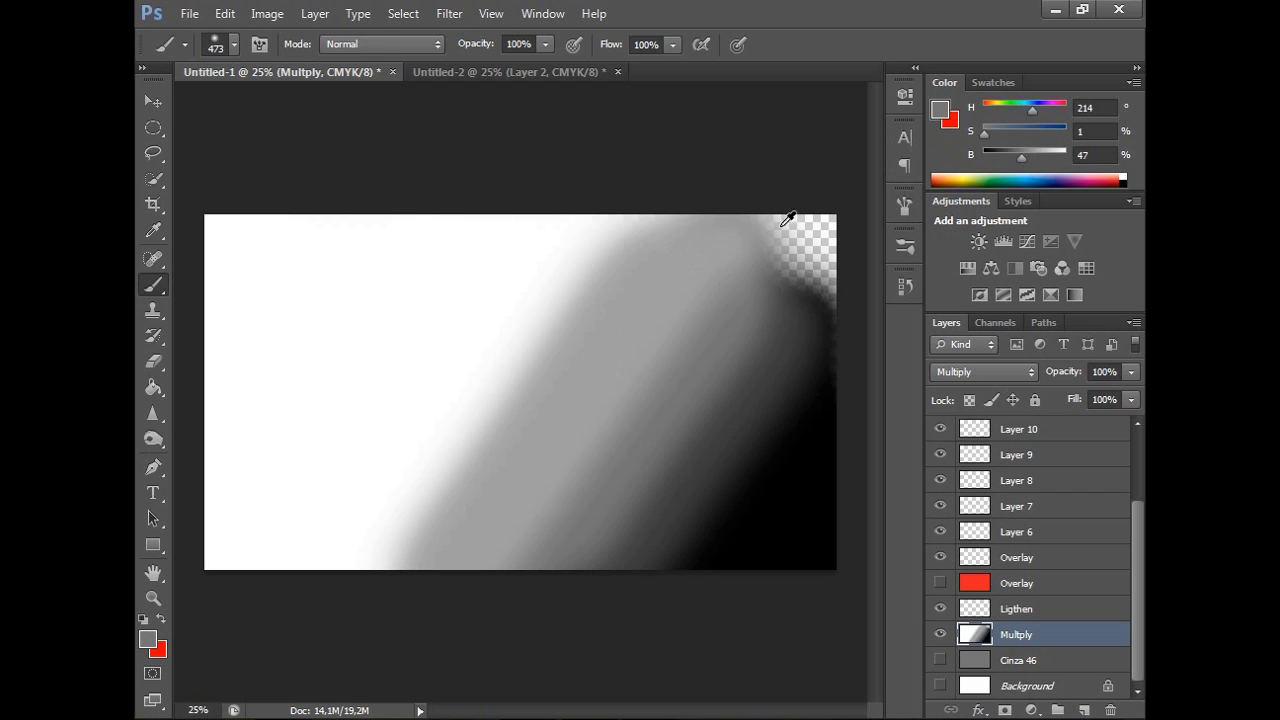
pyautogui.moveTo(791, 234); pyautogui.dragTo(792, 306)
pyautogui.keyDown('alt'); pyautogui.click(758, 380); pyautogui.keyUp('alt')
pyautogui.moveTo(812, 244)
pyautogui.mouseDown()
pyautogui.moveTo(794, 326)
pyautogui.moveTo(800, 262)
pyautogui.mouseUp()
pyautogui.keyDown('alt'); pyautogui.click(784, 469); pyautogui.keyUp('alt')
pyautogui.keyDown('alt'); pyautogui.click(778, 349); pyautogui.keyUp('alt')
pyautogui.moveTo(813, 326)
pyautogui.mouseDown()
pyautogui.moveTo(707, 530)
pyautogui.moveTo(804, 400)
pyautogui.mouseUp()
# Extend the mid-gray and light-gray bands diagonally up to the canvas's upper edge with sampled tones.
pyautogui.keyDown('alt'); pyautogui.click(686, 404); pyautogui.keyUp('alt')
pyautogui.moveTo(784, 254)
pyautogui.mouseDown()
pyautogui.moveTo(623, 543)
pyautogui.moveTo(688, 356)
pyautogui.mouseUp()
pyautogui.keyDown('alt'); pyautogui.click(559, 424); pyautogui.keyUp('alt')
pyautogui.keyDown('alt'); pyautogui.click(667, 420); pyautogui.keyUp('alt')
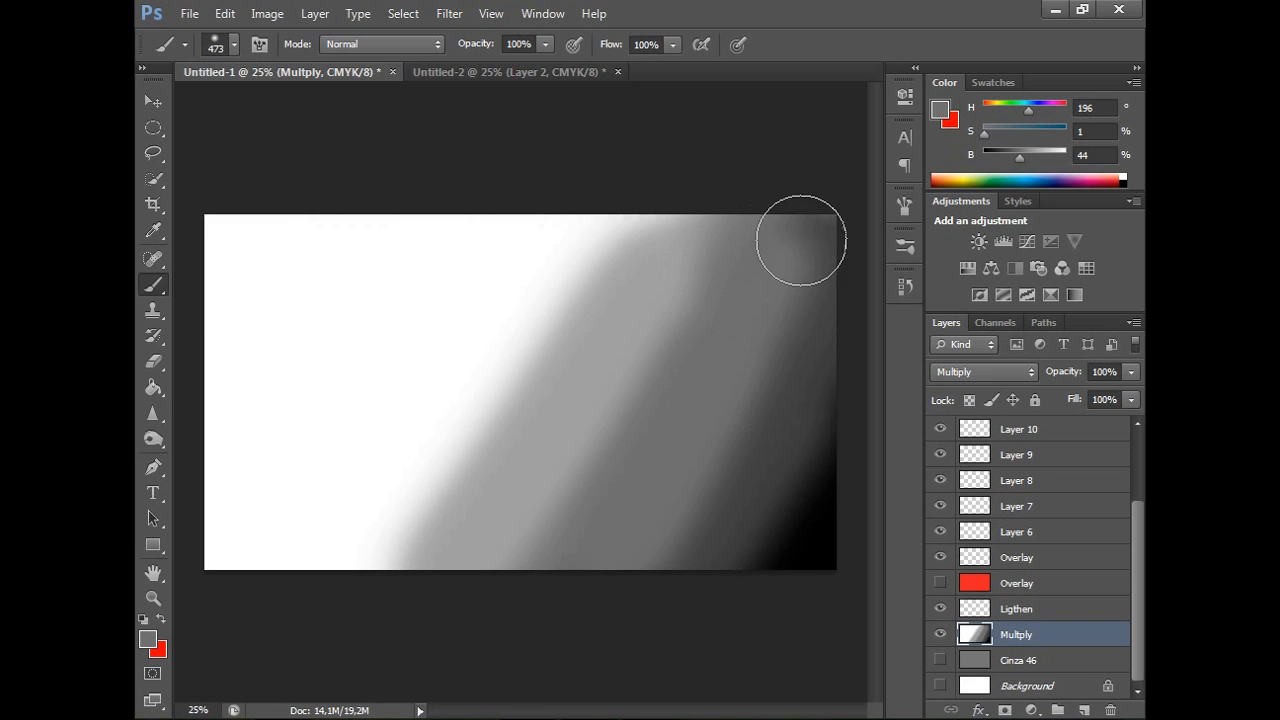
pyautogui.moveTo(781, 243); pyautogui.dragTo(815, 199)
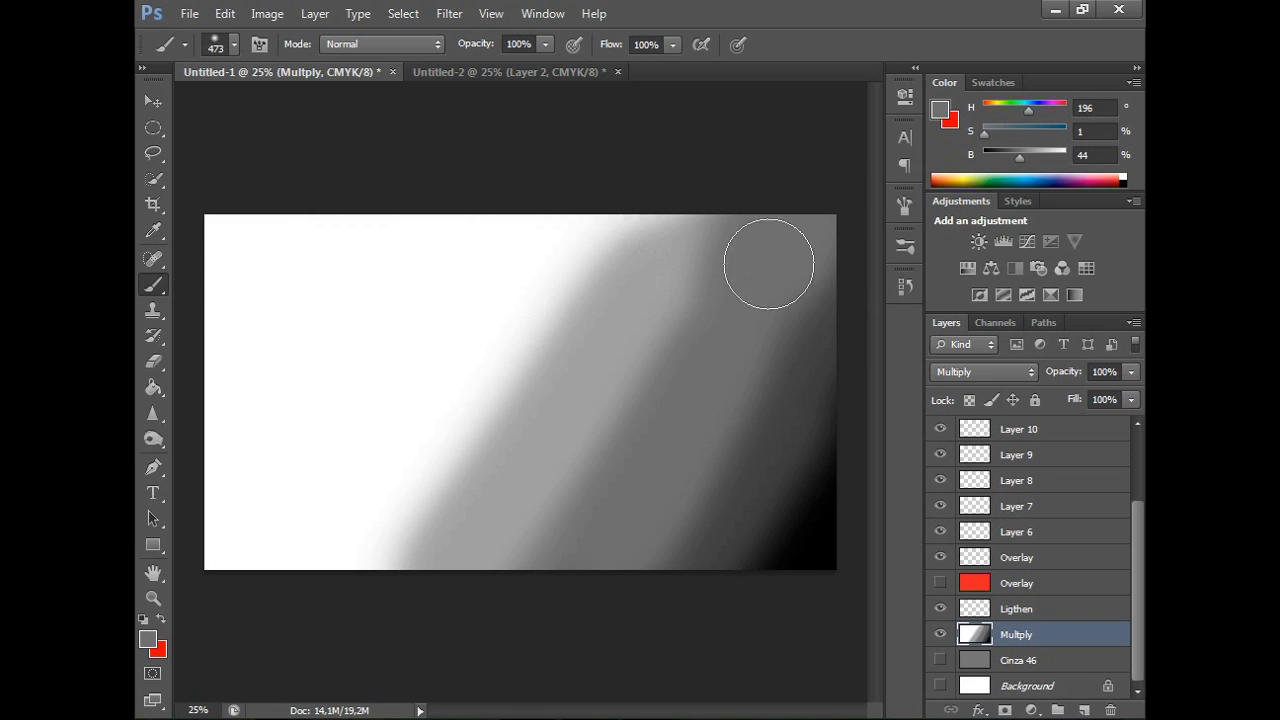
pyautogui.keyDown('alt'); pyautogui.click(651, 286); pyautogui.keyUp('alt')
pyautogui.moveTo(640, 305)
pyautogui.mouseDown()
pyautogui.moveTo(705, 230)
pyautogui.moveTo(738, 226)
pyautogui.mouseUp()
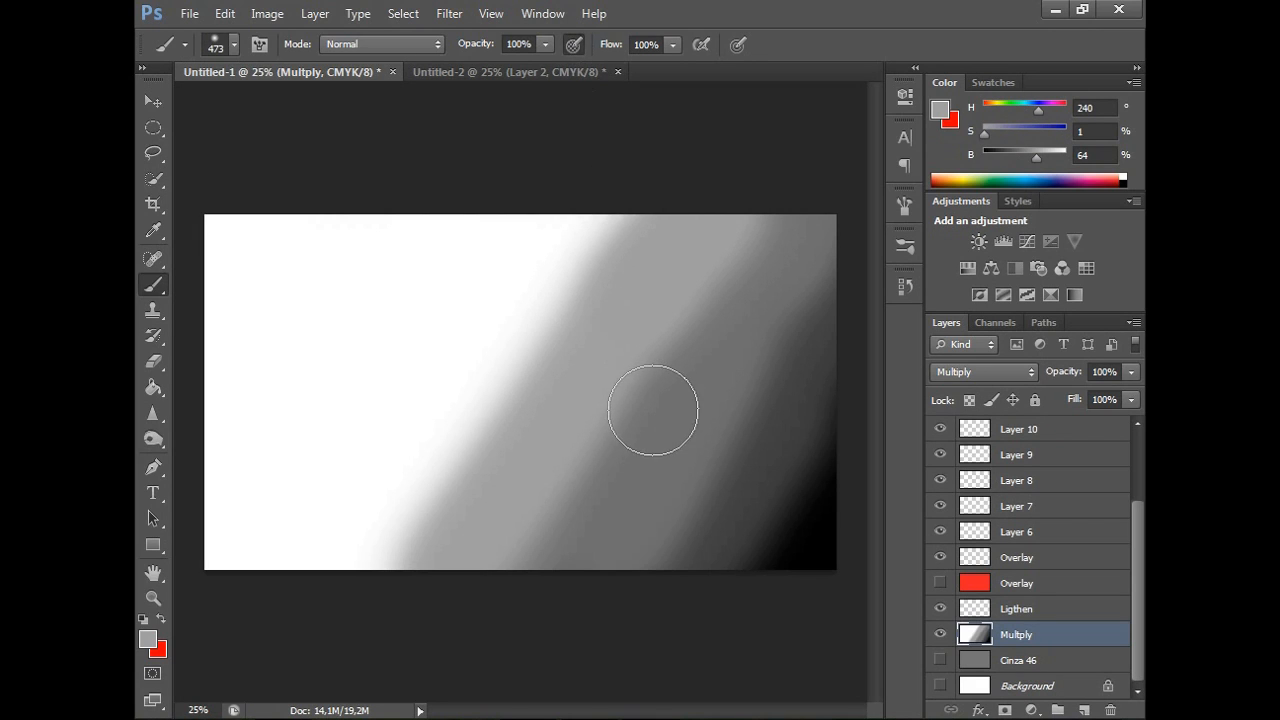
# Blend the boundary between the light-gray and mid-gray bands with sampled tones, reducing the brush size to 250.
pyautogui.keyDown('alt'); pyautogui.click(590, 398); pyautogui.keyUp('alt')
pyautogui.moveTo(569, 510); pyautogui.dragTo(724, 263)
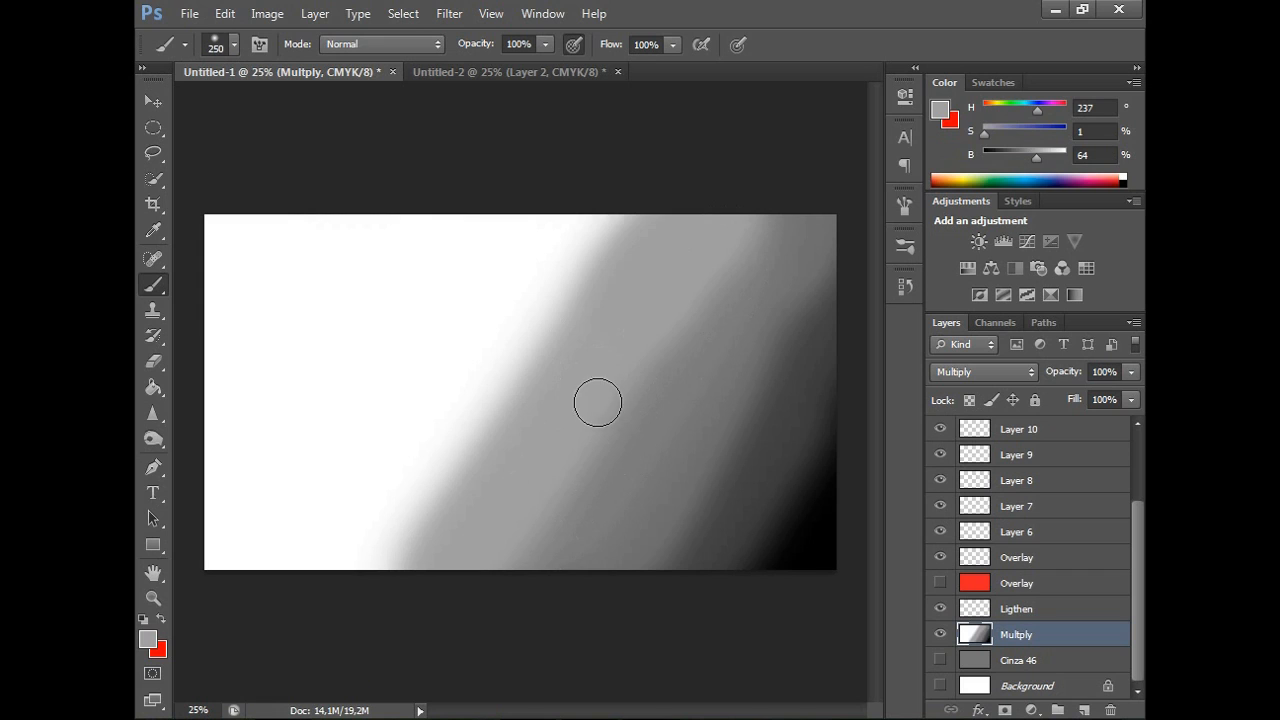
pyautogui.keyDown('alt'); pyautogui.click(646, 430); pyautogui.keyUp('alt')
pyautogui.moveTo(632, 369); pyautogui.dragTo(540, 531)
pyautogui.keyDown('alt'); pyautogui.click(712, 272); pyautogui.keyUp('alt')
pyautogui.moveTo(712, 280); pyautogui.dragTo(552, 527)
# Smooth the transition between the mid-gray and dark-gray bands with tones sampled from both sides.
pyautogui.keyDown('alt'); pyautogui.click(771, 389); pyautogui.keyUp('alt')
pyautogui.moveTo(716, 426); pyautogui.dragTo(658, 542)
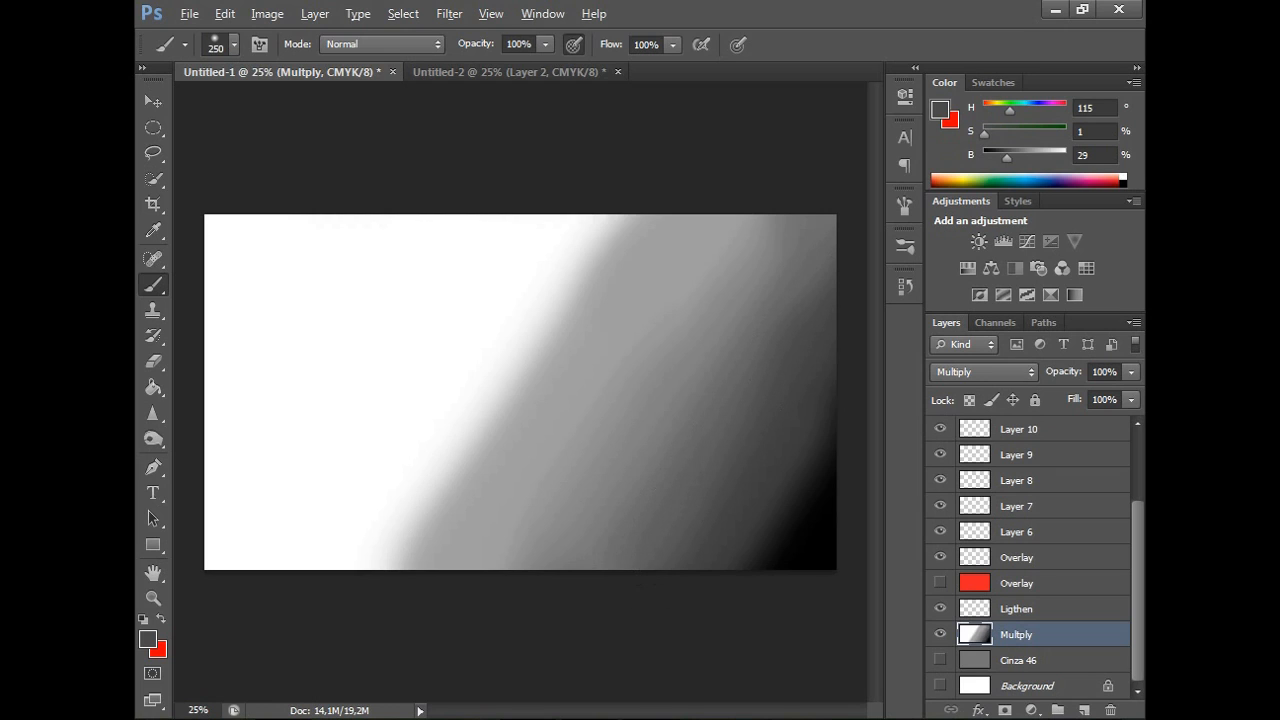
pyautogui.keyDown('alt'); pyautogui.click(760, 440); pyautogui.keyUp('alt')
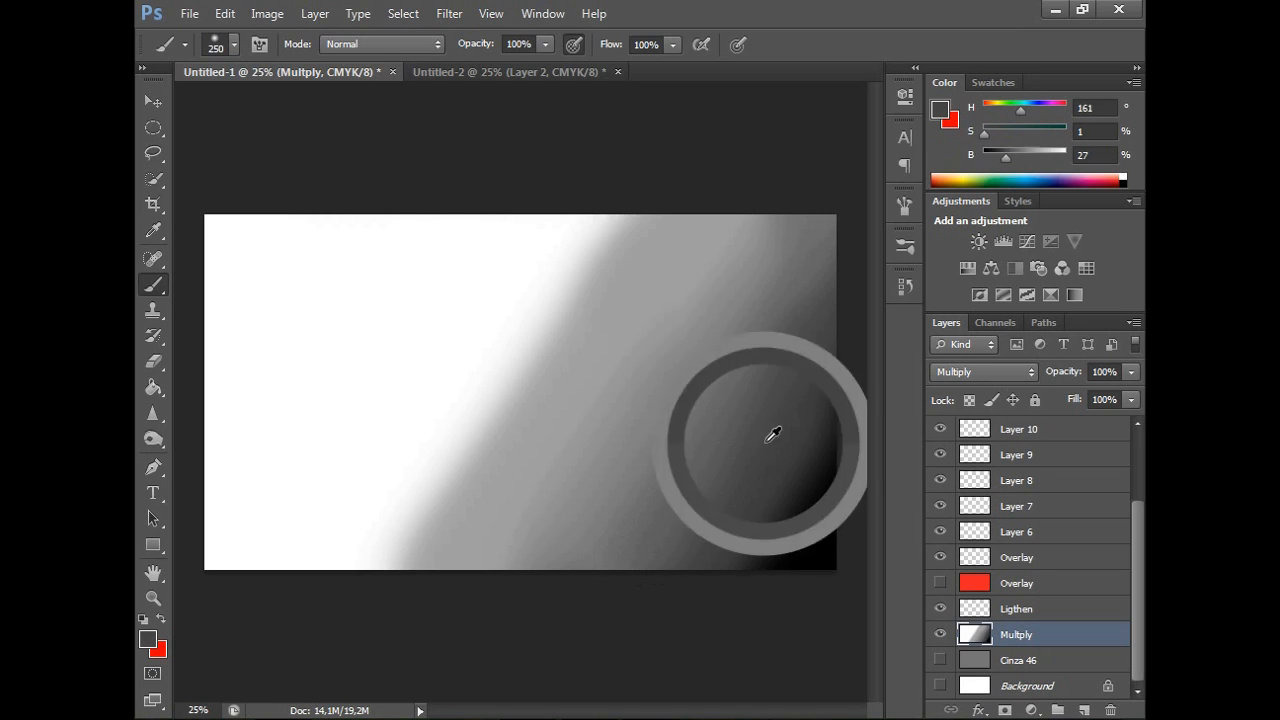
pyautogui.keyDown('alt'); pyautogui.click(653, 400); pyautogui.keyUp('alt')
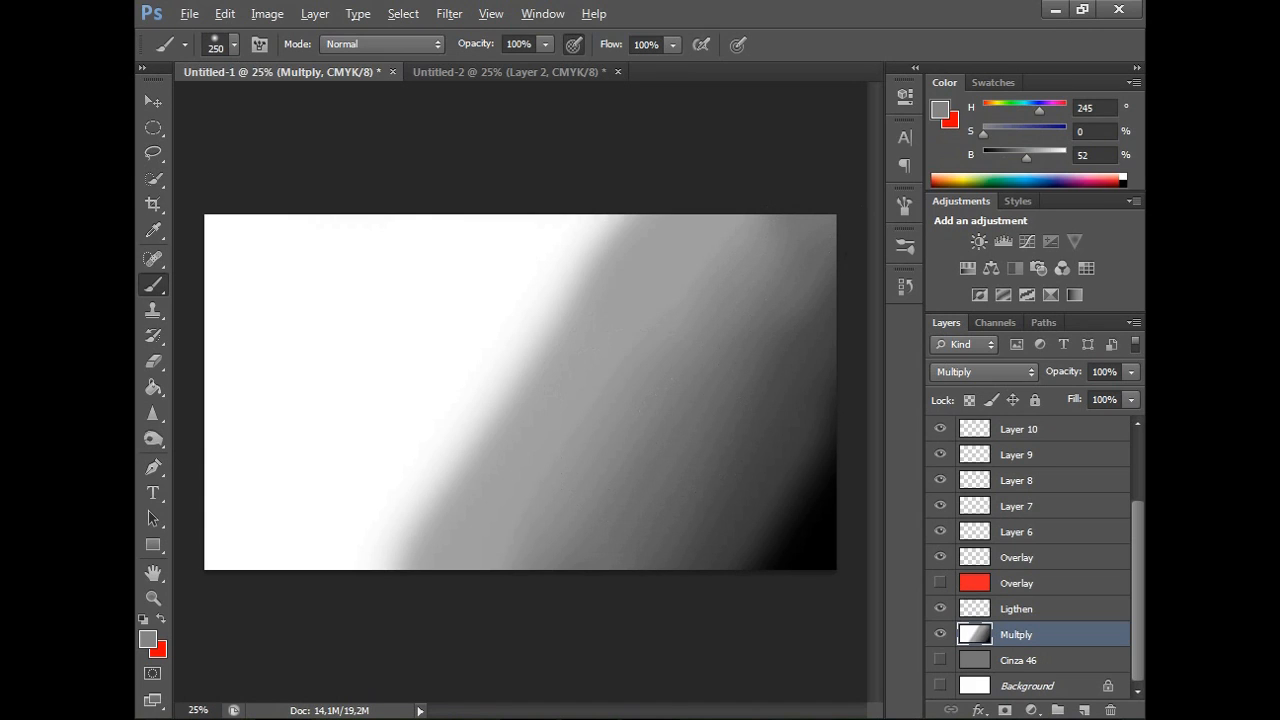
pyautogui.keyDown('alt'); pyautogui.click(637, 575); pyautogui.keyUp('alt')
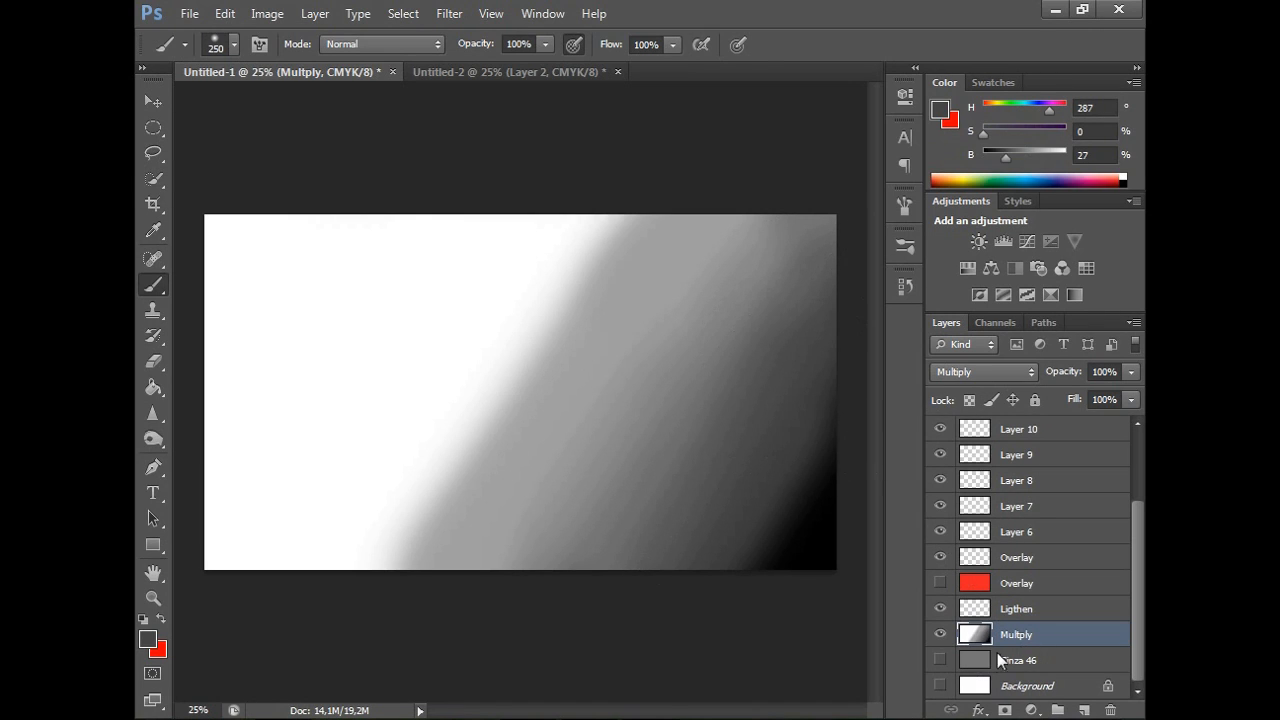
# Show and hide the Cinza 46 layer to compare the Multply gradient with and without the gray base.
pyautogui.click(940, 660)
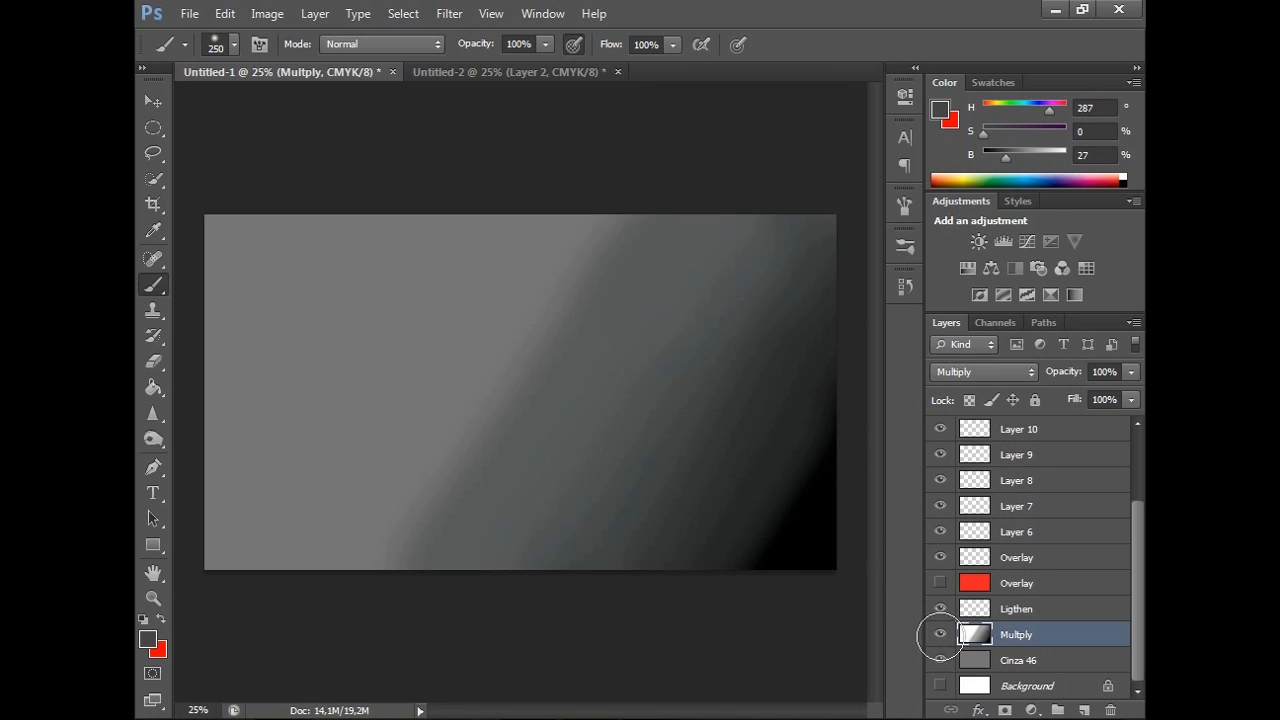
pyautogui.click(940, 661)
# Soften the edge between the white area and the light-gray band with sampled whites and light grays.
pyautogui.keyDown('alt'); pyautogui.click(414, 380); pyautogui.keyUp('alt')
pyautogui.moveTo(421, 554)
pyautogui.mouseDown()
pyautogui.moveTo(589, 309)
pyautogui.moveTo(583, 382)
pyautogui.moveTo(652, 332)
pyautogui.mouseUp()
pyautogui.moveTo(485, 357)
pyautogui.mouseDown()
pyautogui.moveTo(515, 371)
pyautogui.moveTo(441, 521)
pyautogui.moveTo(594, 290)
pyautogui.moveTo(649, 239)
pyautogui.moveTo(594, 334)
pyautogui.moveTo(651, 271)
pyautogui.mouseUp()
pyautogui.keyDown('alt'); pyautogui.click(640, 325); pyautogui.keyUp('alt')
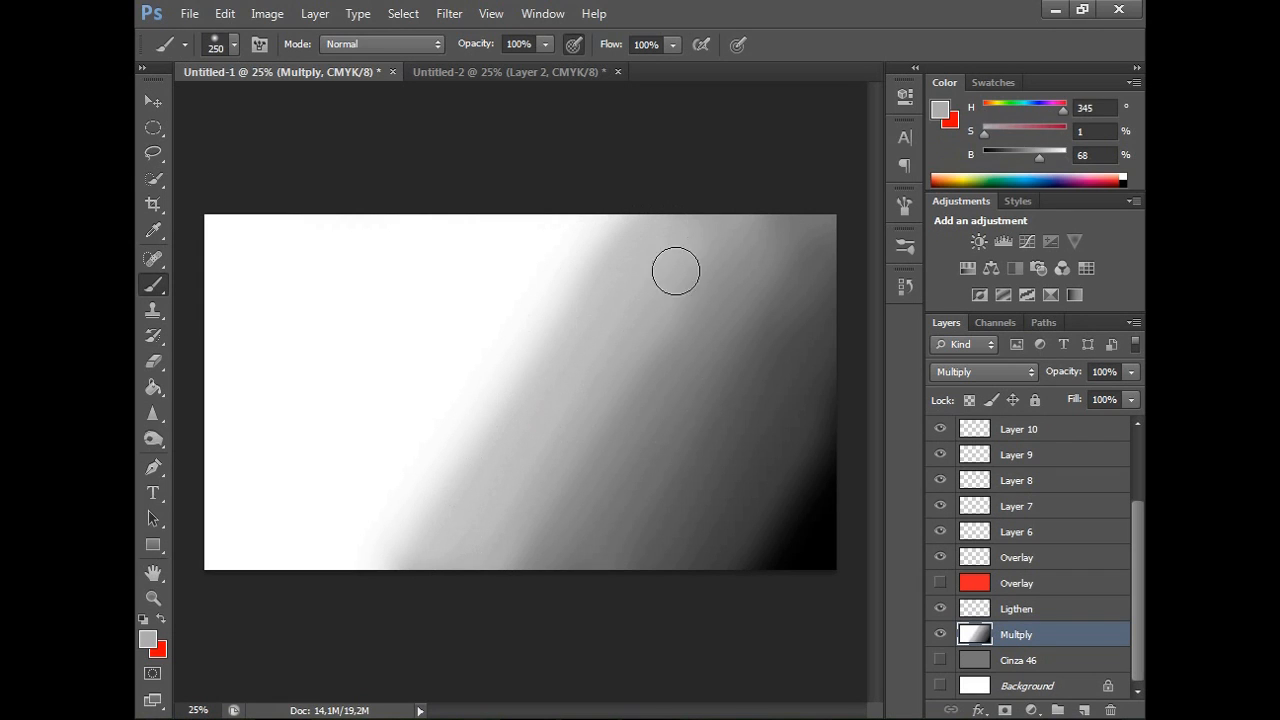
pyautogui.keyDown('alt'); pyautogui.click(551, 391); pyautogui.keyUp('alt')
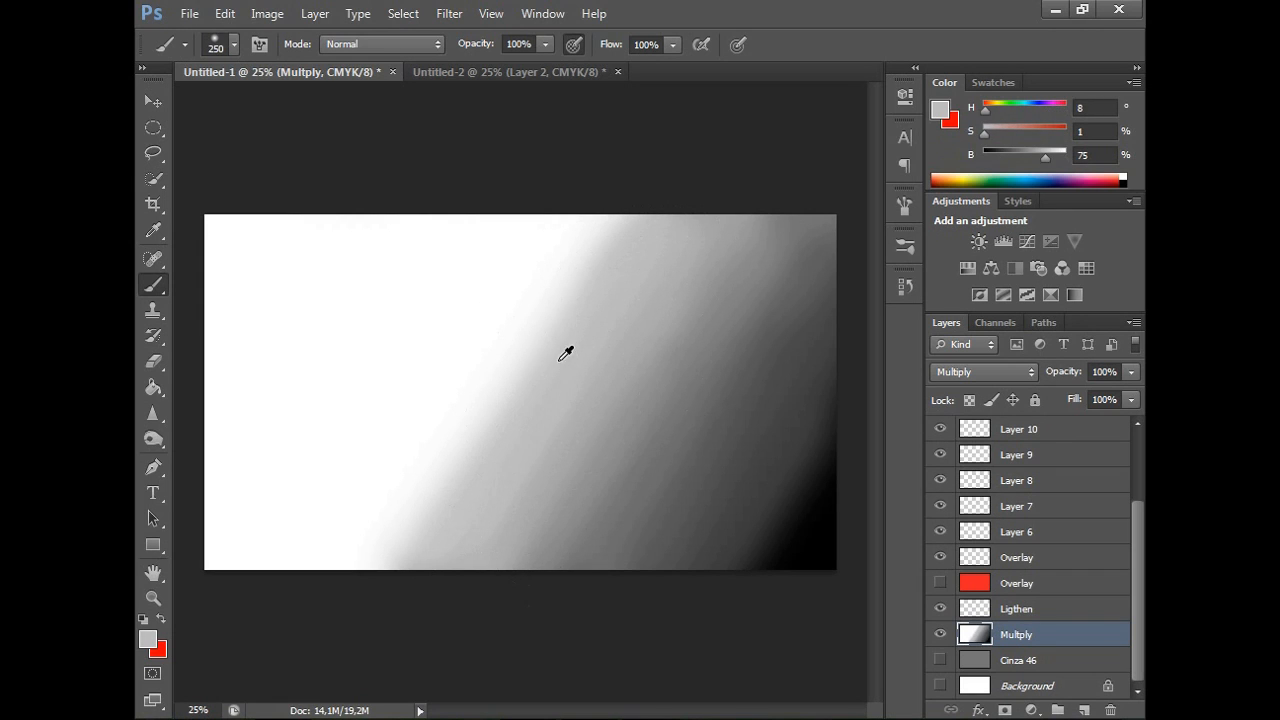
pyautogui.keyDown('alt'); pyautogui.click(456, 361); pyautogui.keyUp('alt')
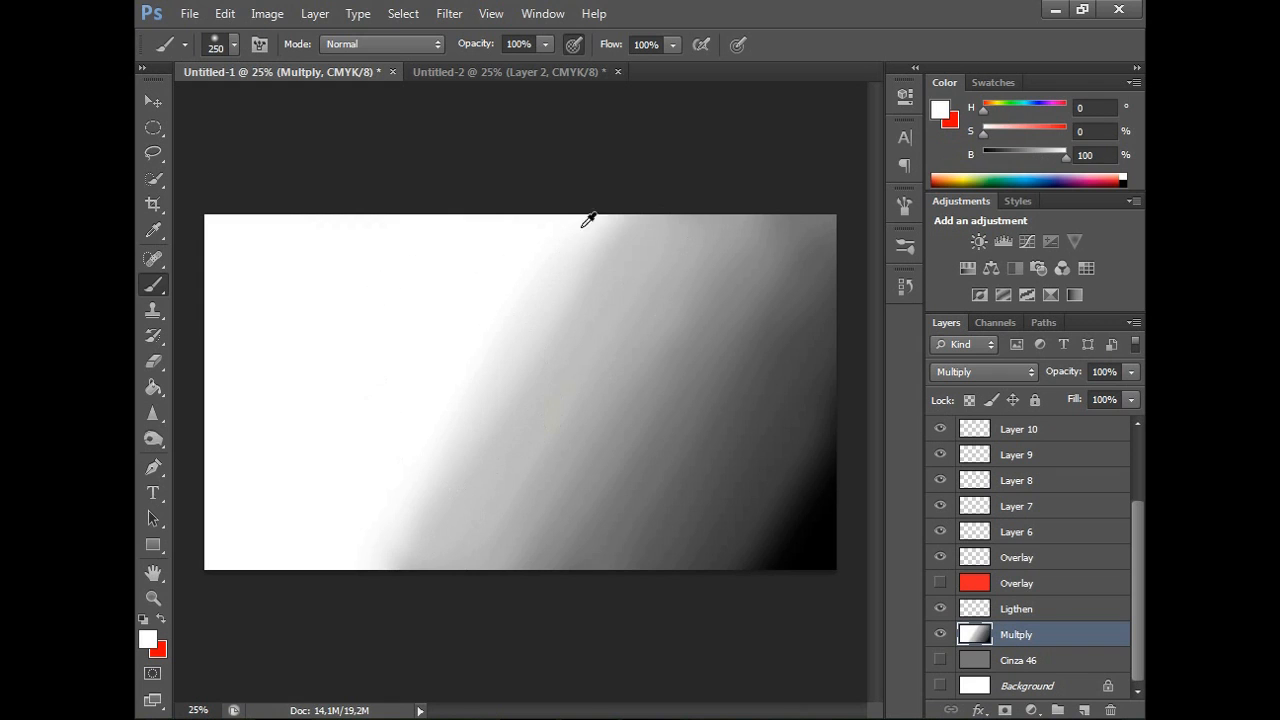
pyautogui.keyDown('alt'); pyautogui.click(441, 359); pyautogui.keyUp('alt')
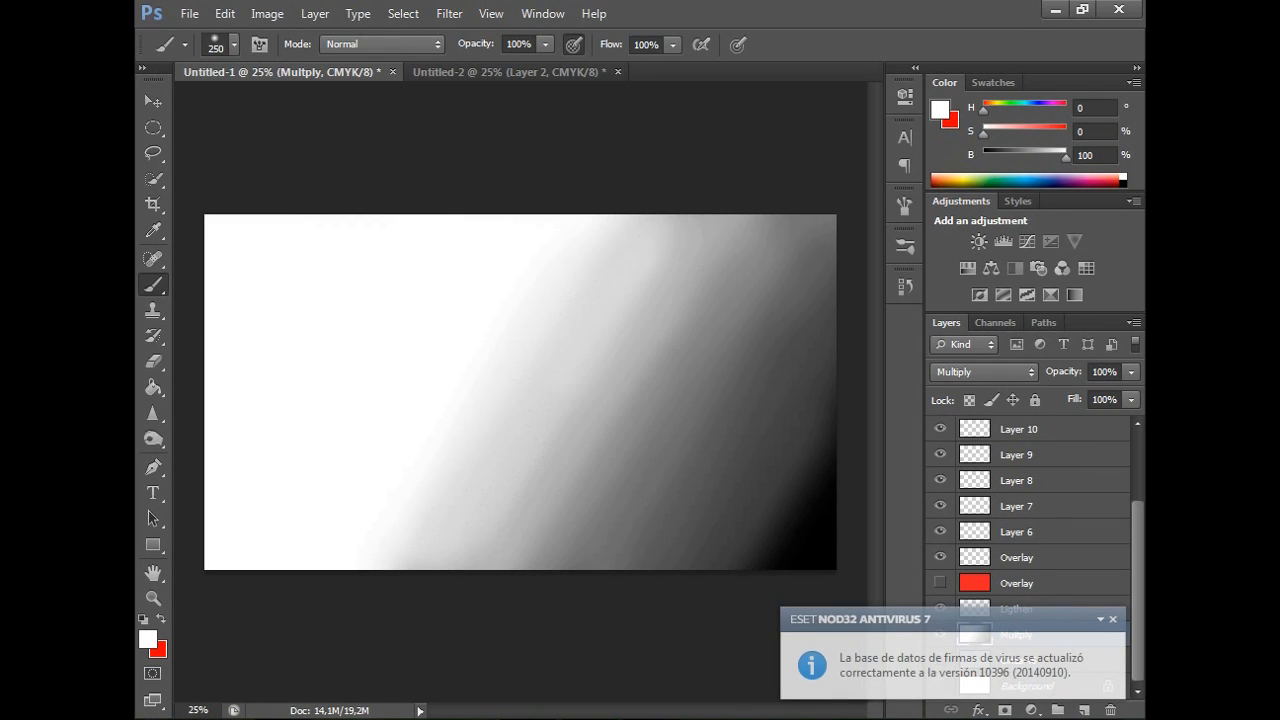
# Blend the light-gray band into the mid-gray band with long diagonal strokes of sampled tones.
pyautogui.moveTo(732, 230); pyautogui.dragTo(598, 435)
pyautogui.moveTo(542, 540)
pyautogui.mouseDown()
pyautogui.moveTo(749, 226)
pyautogui.moveTo(765, 228)
pyautogui.mouseUp()
pyautogui.keyDown('alt'); pyautogui.click(575, 348); pyautogui.keyUp('alt')
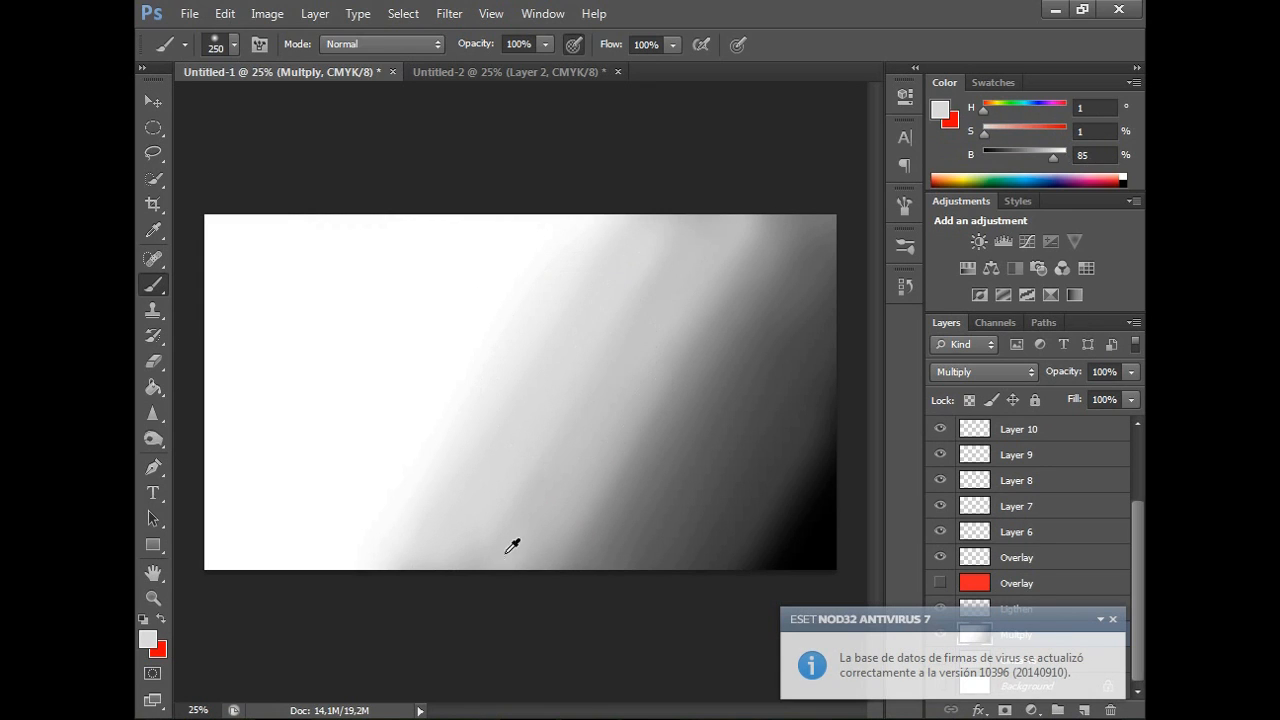
pyautogui.keyDown('alt'); pyautogui.click(762, 222); pyautogui.keyUp('alt')
pyautogui.moveTo(762, 222)
pyautogui.mouseDown()
pyautogui.moveTo(563, 540)
pyautogui.moveTo(625, 390)
pyautogui.mouseUp()
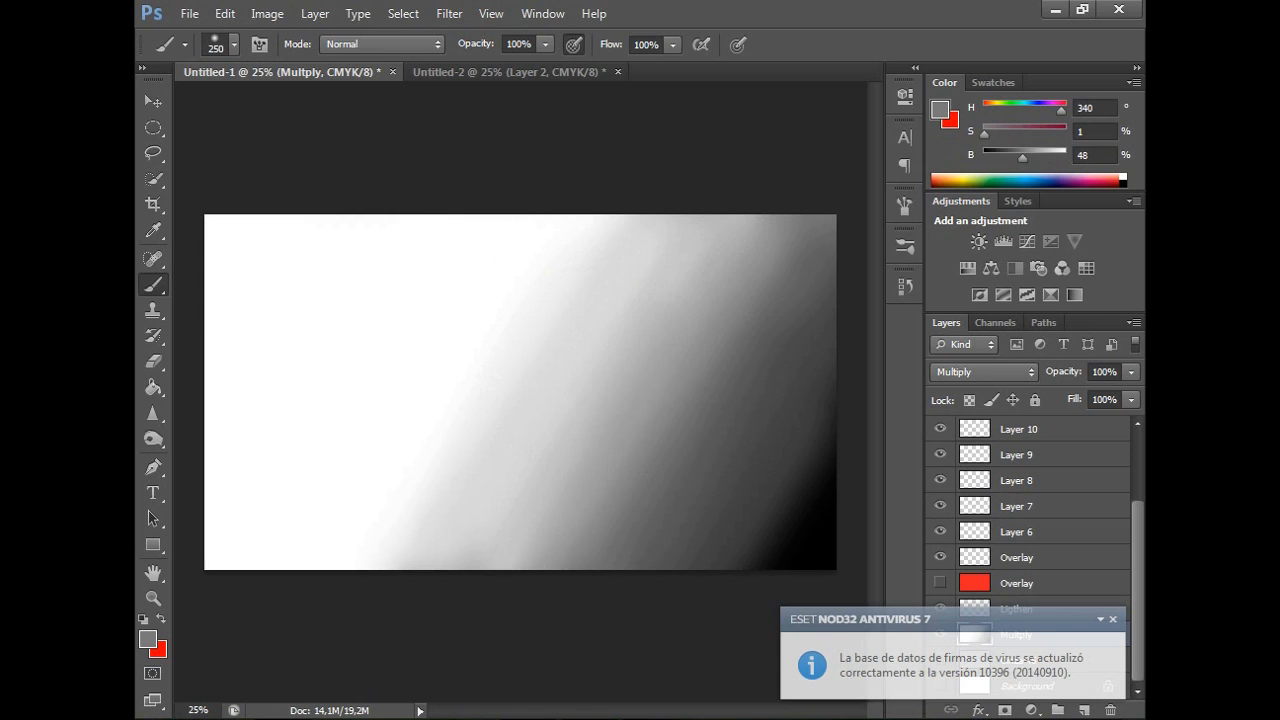
pyautogui.moveTo(722, 232); pyautogui.dragTo(545, 555)
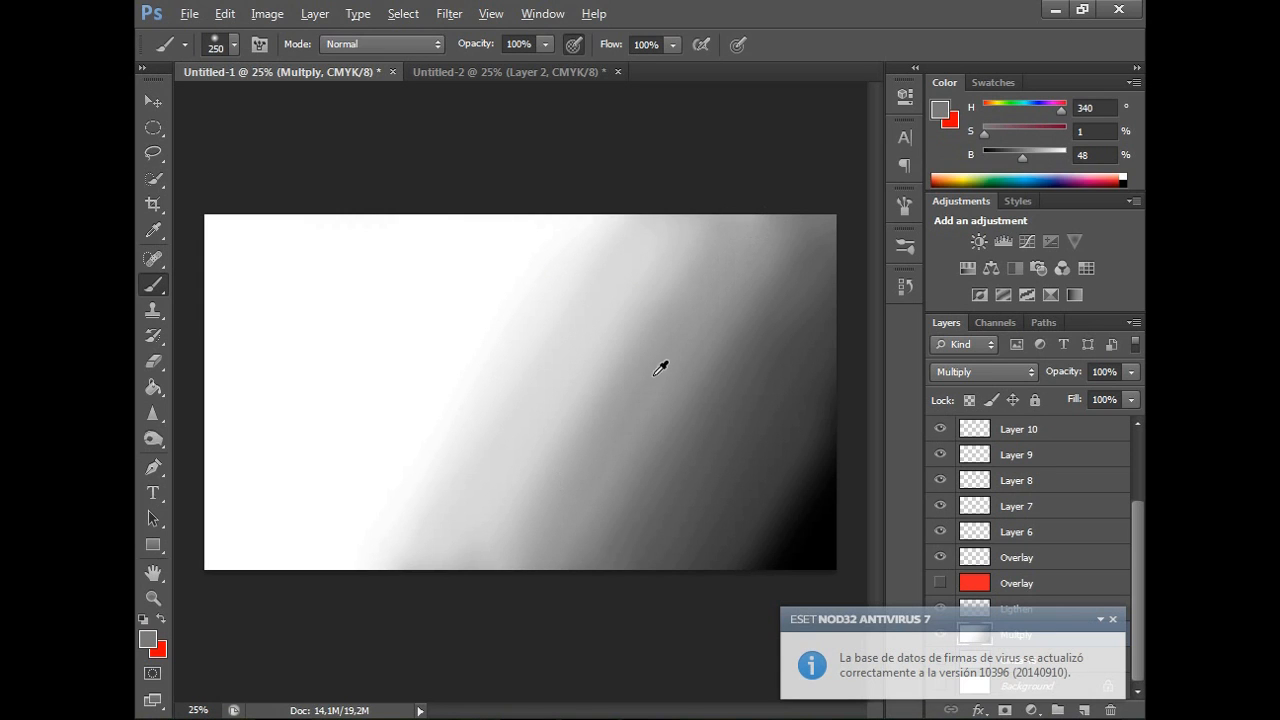
pyautogui.keyDown('alt'); pyautogui.click(587, 343); pyautogui.keyUp('alt')
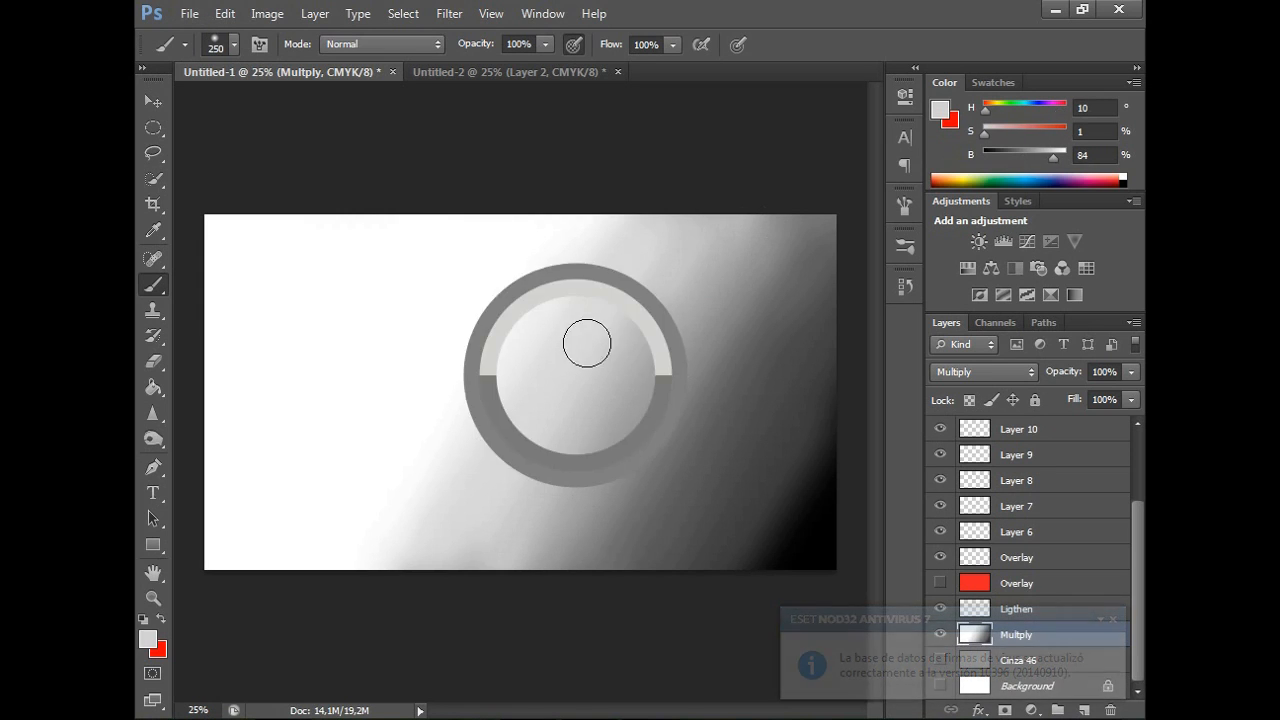
# Deepen and smooth the dark-gray transition into the black corner with sampled dark tones.
pyautogui.keyDown('alt'); pyautogui.click(751, 337); pyautogui.keyUp('alt')
pyautogui.moveTo(700, 371); pyautogui.dragTo(563, 557)
pyautogui.keyDown('alt'); pyautogui.click(780, 545); pyautogui.keyUp('alt')
pyautogui.moveTo(800, 380)
pyautogui.mouseDown()
pyautogui.moveTo(700, 545)
pyautogui.moveTo(800, 330)
pyautogui.mouseUp()
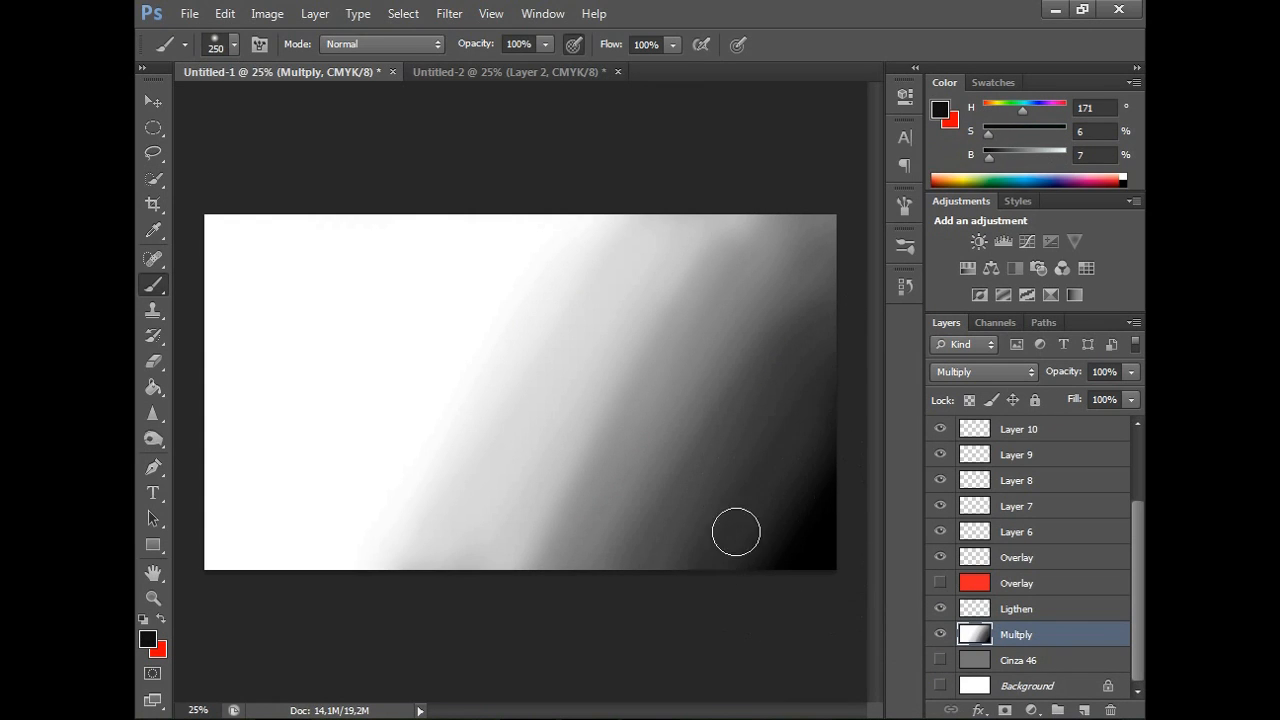
pyautogui.keyDown('alt'); pyautogui.click(828, 430); pyautogui.keyUp('alt')
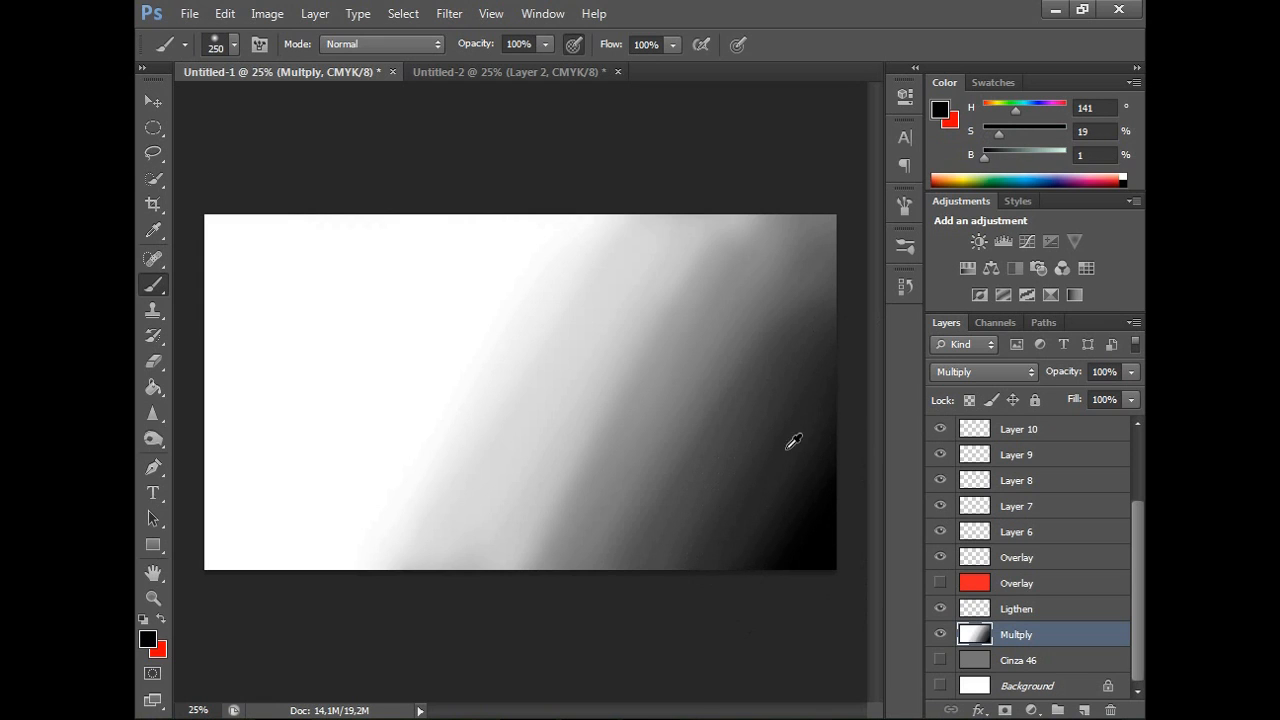
pyautogui.keyDown('alt'); pyautogui.click(785, 352); pyautogui.keyUp('alt')
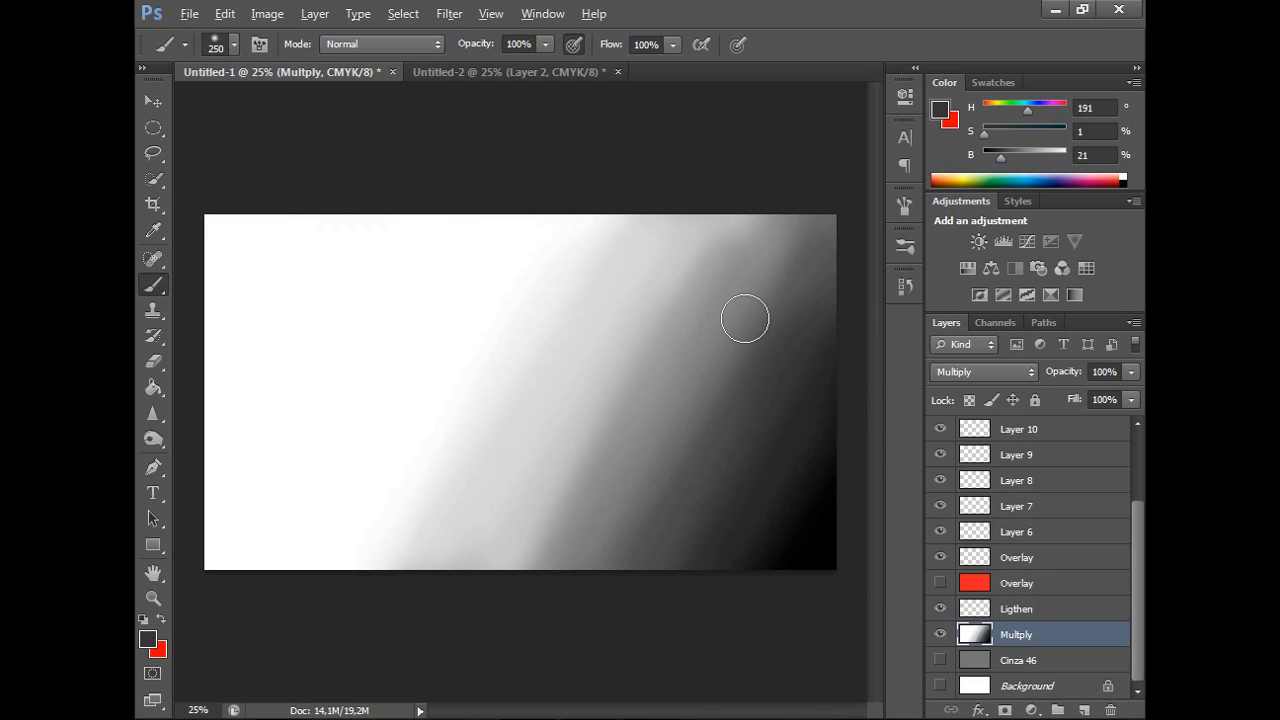
# Even out the central light-to-mid gray transition with sampled grays and diagonal strokes of sampled white.
pyautogui.keyDown('alt'); pyautogui.click(667, 331); pyautogui.keyUp('alt')
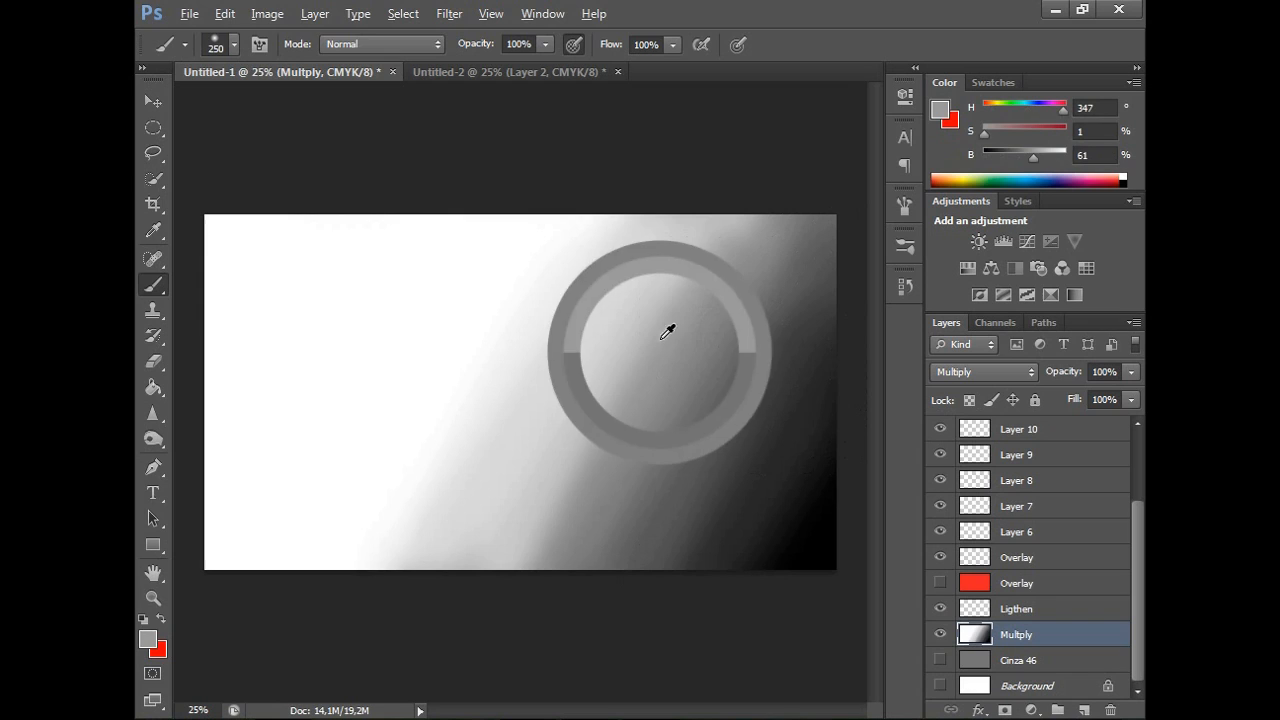
pyautogui.keyDown('alt'); pyautogui.click(620, 302); pyautogui.keyUp('alt')
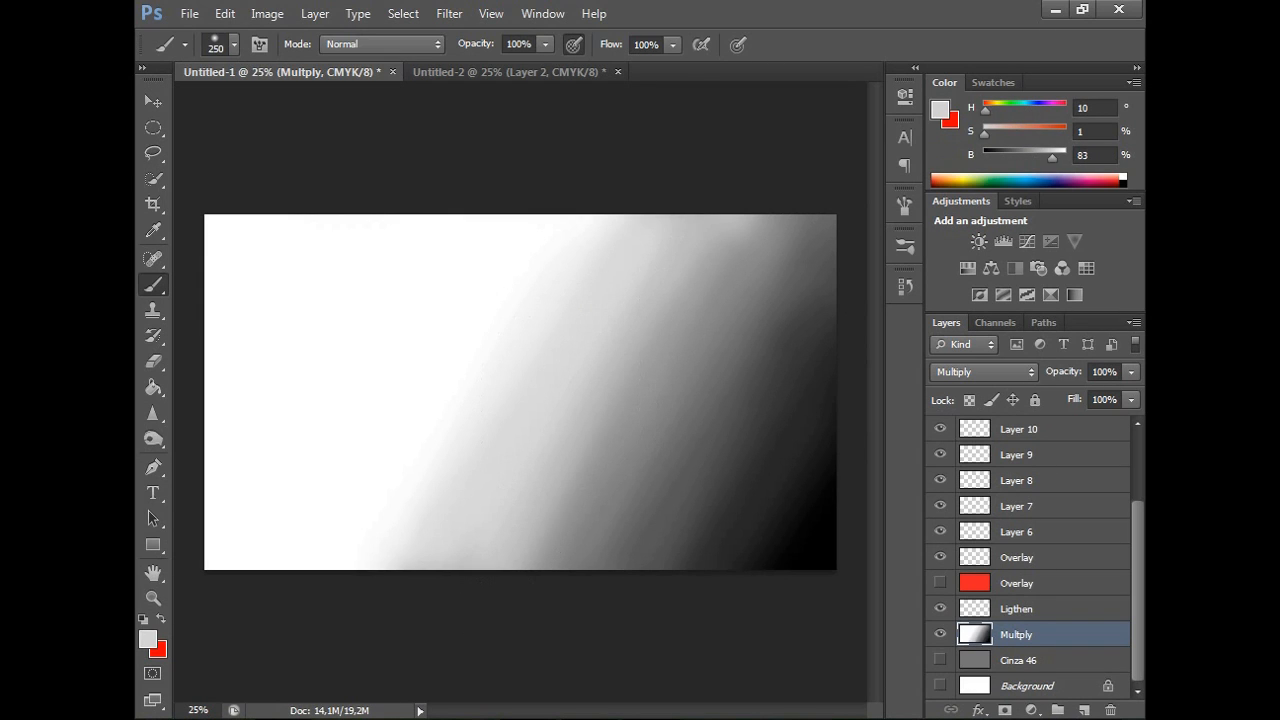
pyautogui.keyDown('alt'); pyautogui.click(618, 370); pyautogui.keyUp('alt')
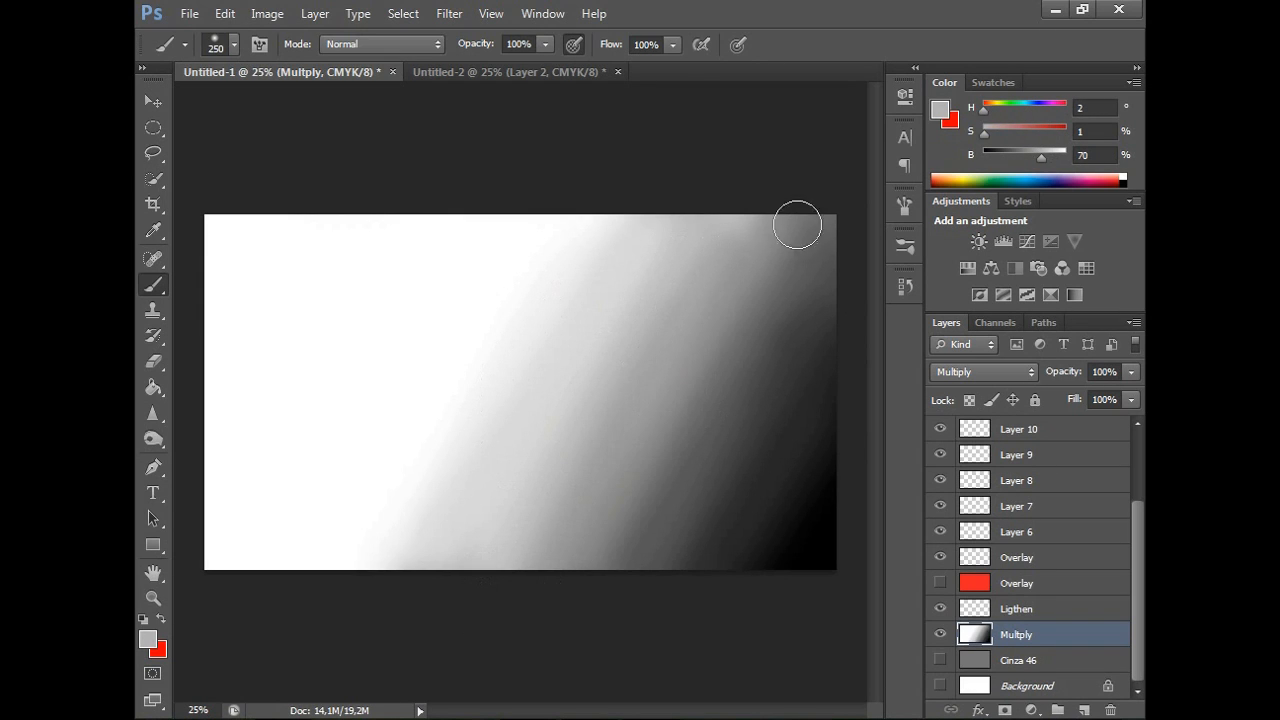
pyautogui.keyDown('alt'); pyautogui.click(557, 237); pyautogui.keyUp('alt')
pyautogui.moveTo(646, 228)
pyautogui.mouseDown()
pyautogui.moveTo(514, 483)
pyautogui.moveTo(492, 576)
pyautogui.mouseUp()
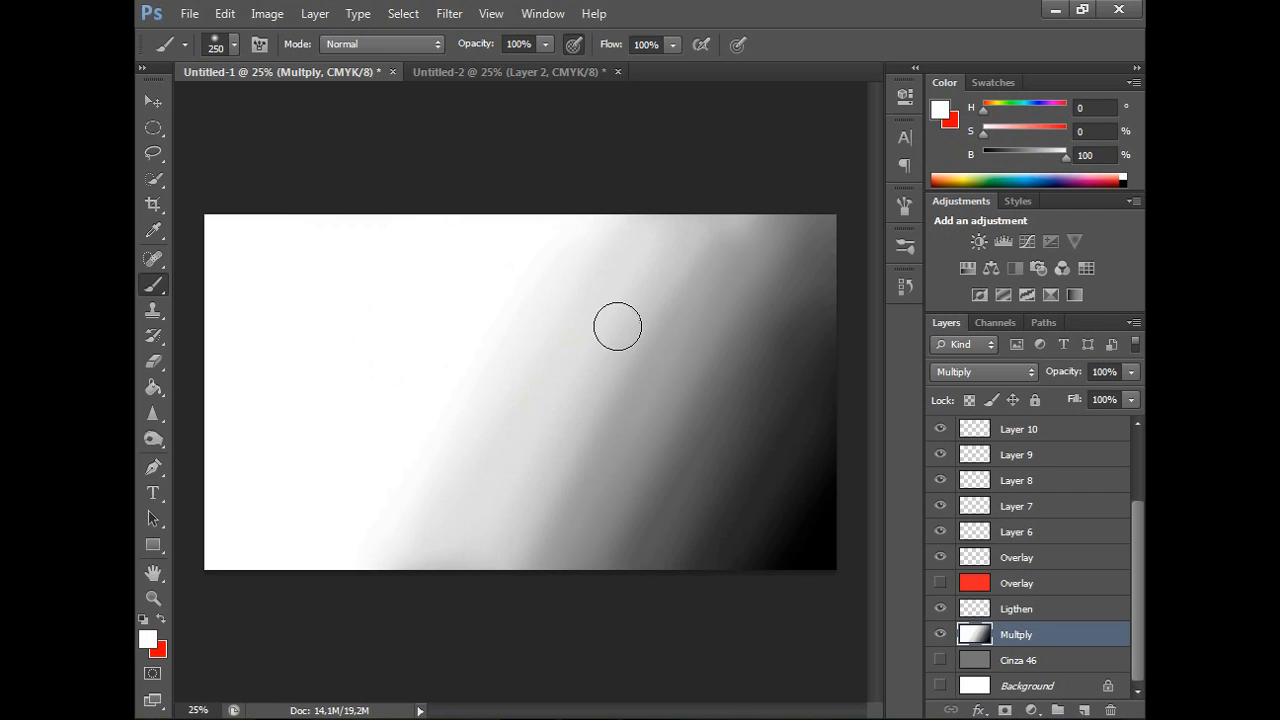
pyautogui.keyDown('alt'); pyautogui.click(692, 299); pyautogui.keyUp('alt')
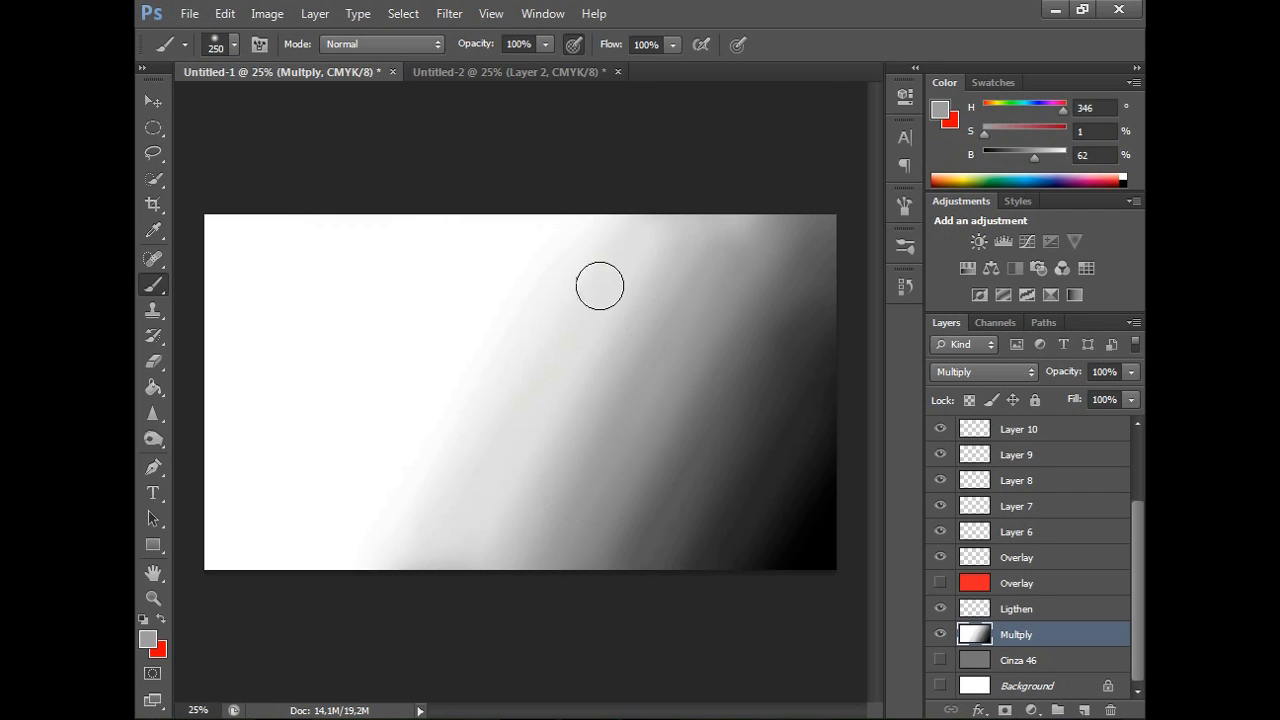
# Extend the white over the light-gray band and smooth the remaining mid-gray transition with sampled tones.
pyautogui.keyDown('alt'); pyautogui.click(443, 386); pyautogui.keyUp('alt')
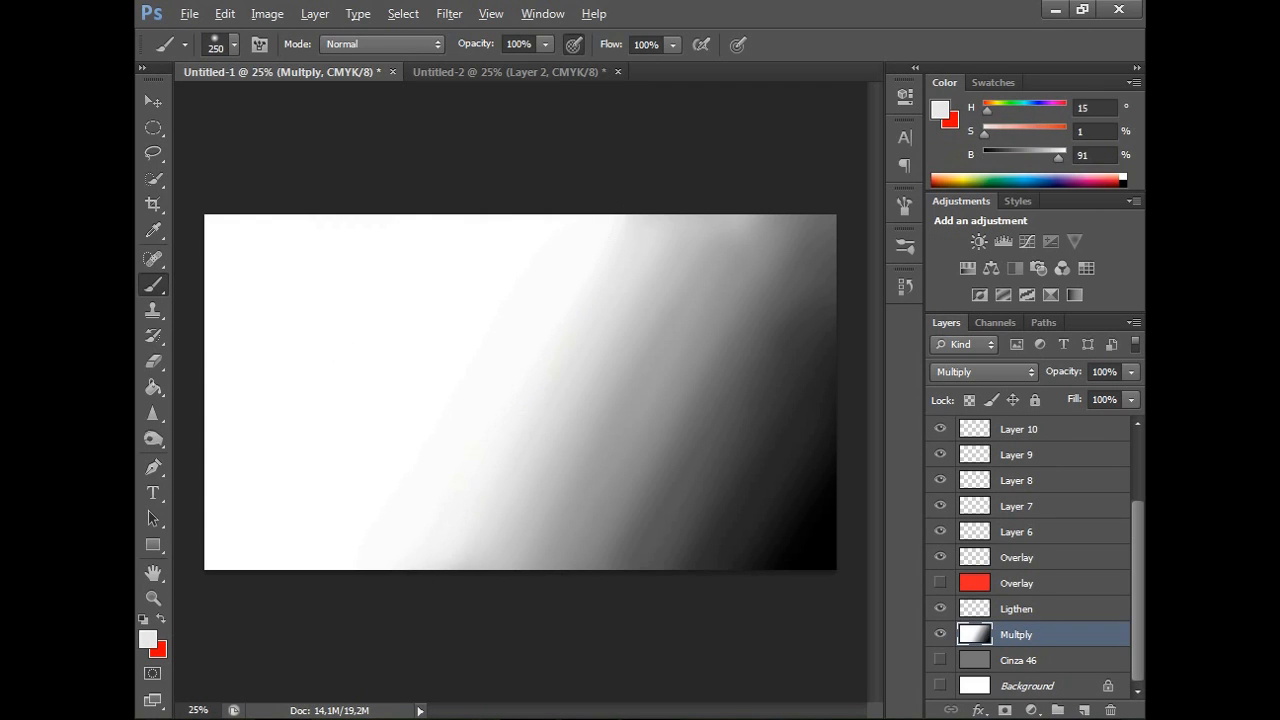
pyautogui.keyDown('alt'); pyautogui.click(693, 339); pyautogui.keyUp('alt')
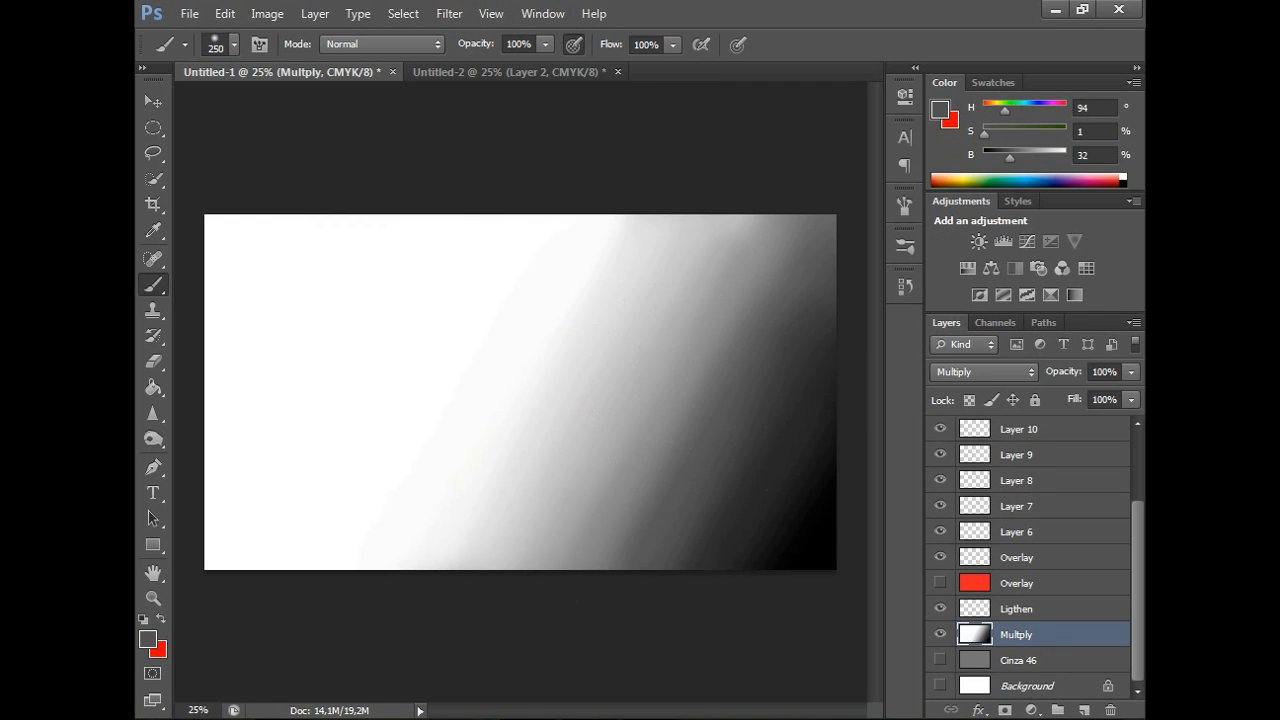
pyautogui.keyDown('alt'); pyautogui.click(681, 391); pyautogui.keyUp('alt')
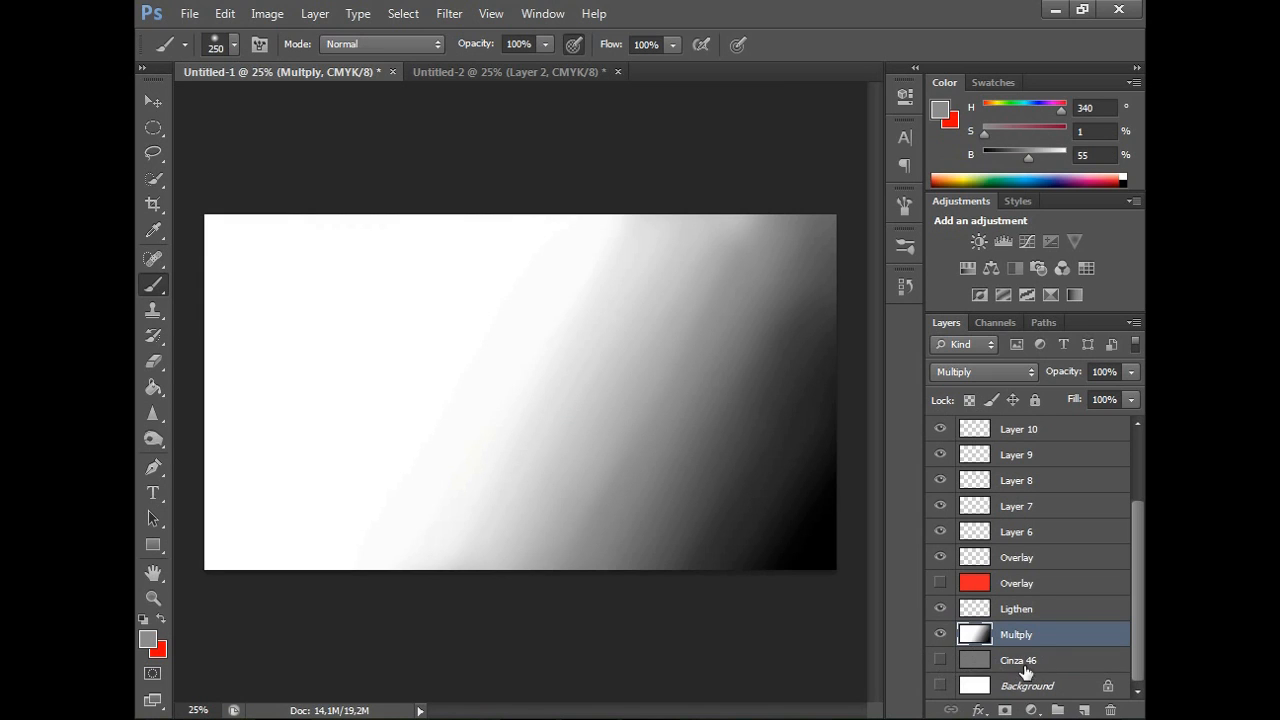
# Show the Cinza 46 layer and briefly preview the red Overlay layer over the gradient.
pyautogui.click(940, 660)
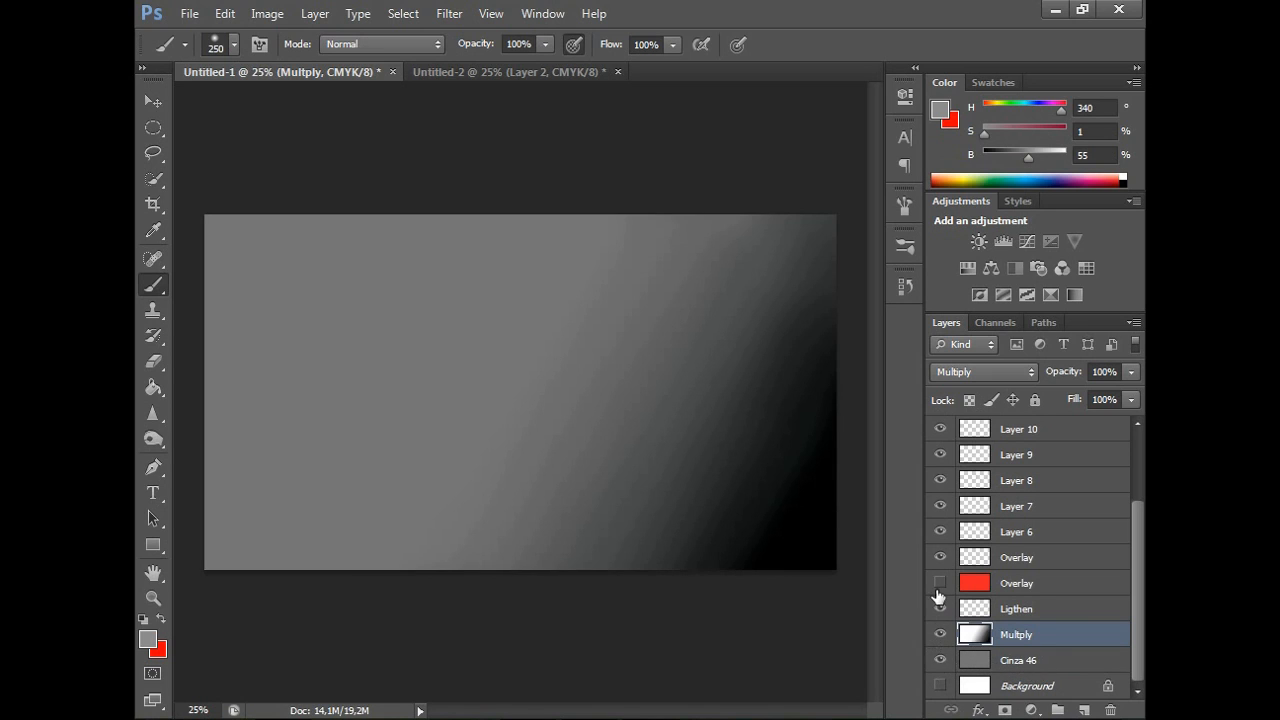
pyautogui.click(939, 584)
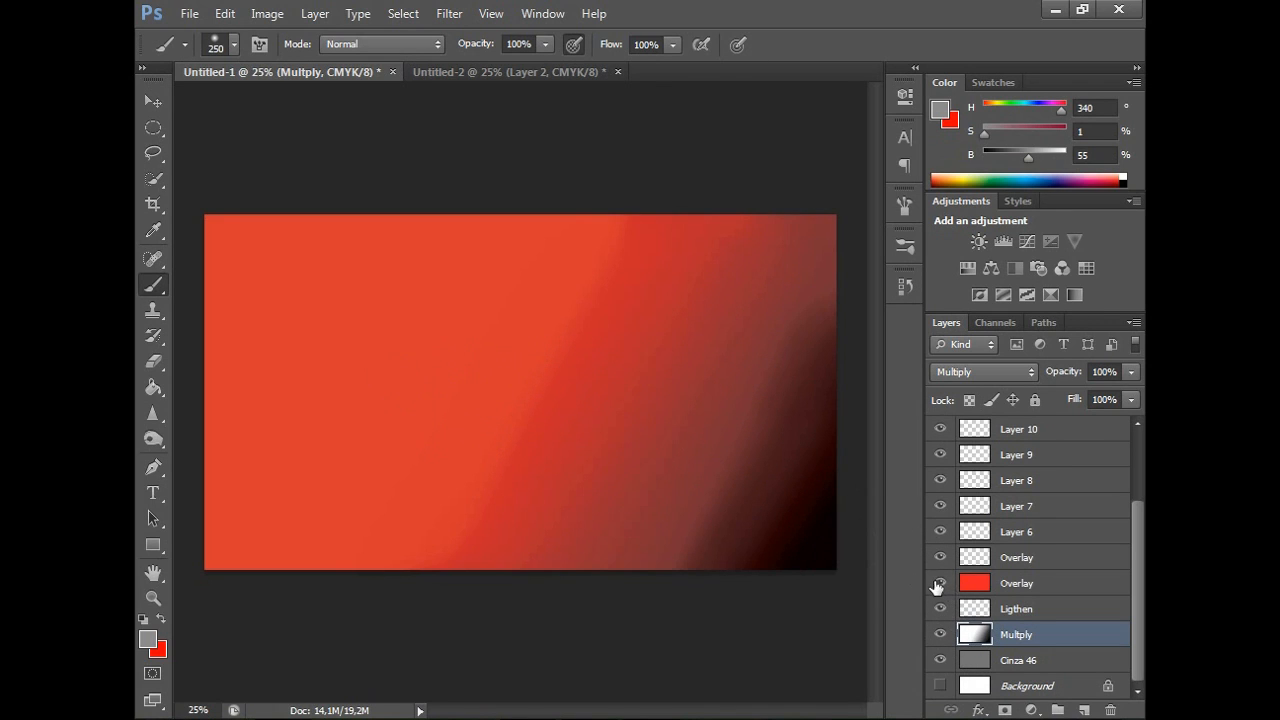
pyautogui.click(939, 583)
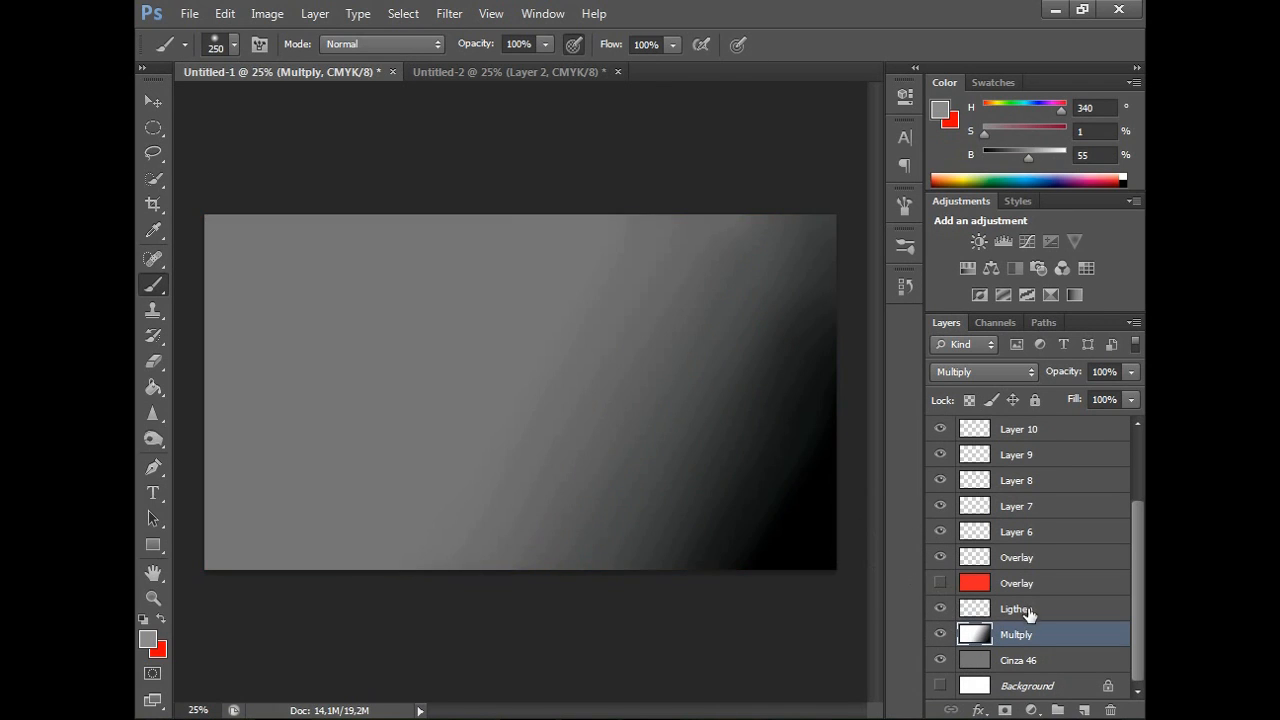
# Paint diagonal strokes of black sampled from the dark corner over the gray area on the Ligthen layer.
pyautogui.click(1029, 614)
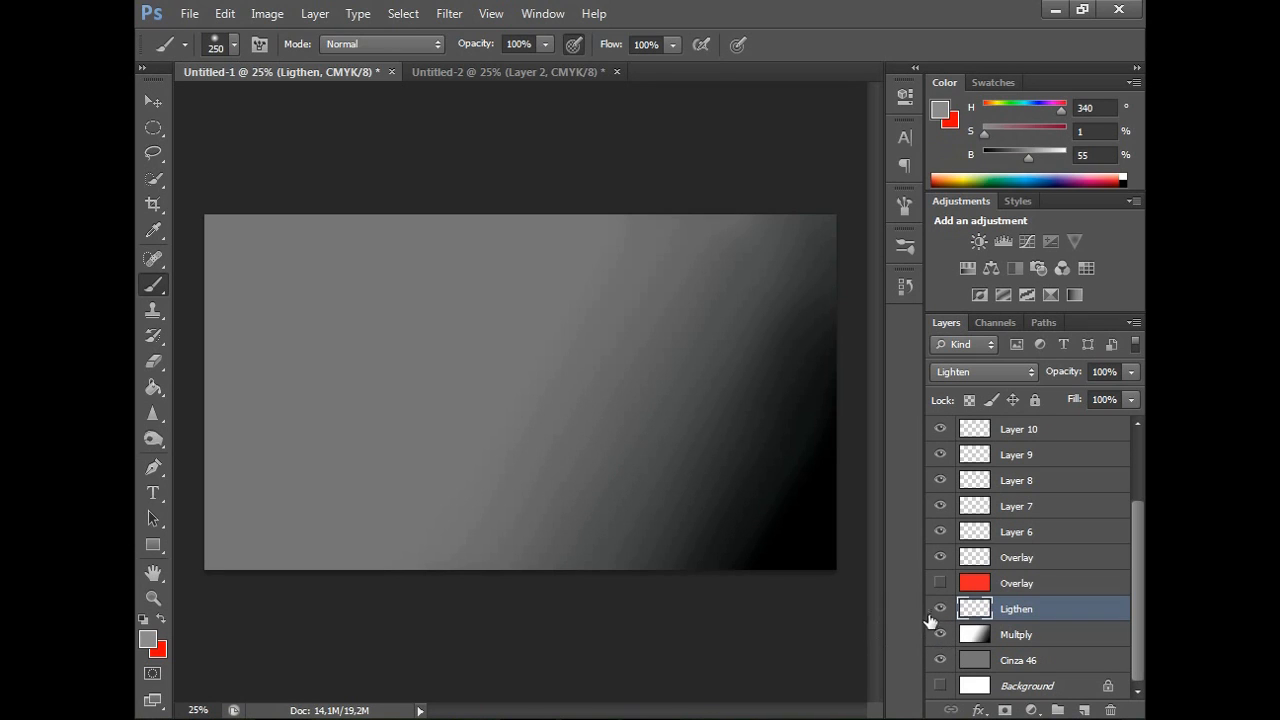
pyautogui.moveTo(1028, 157); pyautogui.dragTo(1076, 170)
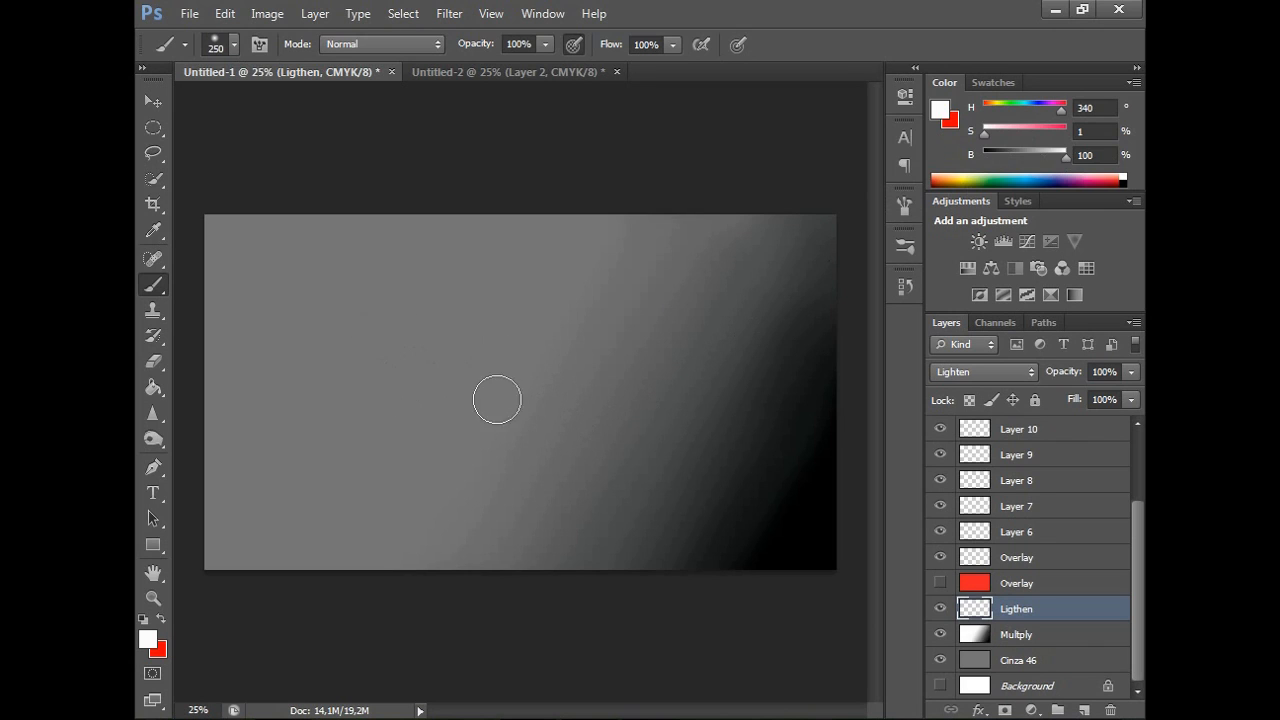
pyautogui.keyDown('alt'); pyautogui.click(800, 532); pyautogui.keyUp('alt')
pyautogui.moveTo(281, 441)
pyautogui.mouseDown()
pyautogui.moveTo(568, 306)
pyautogui.moveTo(438, 292)
pyautogui.moveTo(509, 317)
pyautogui.mouseUp()
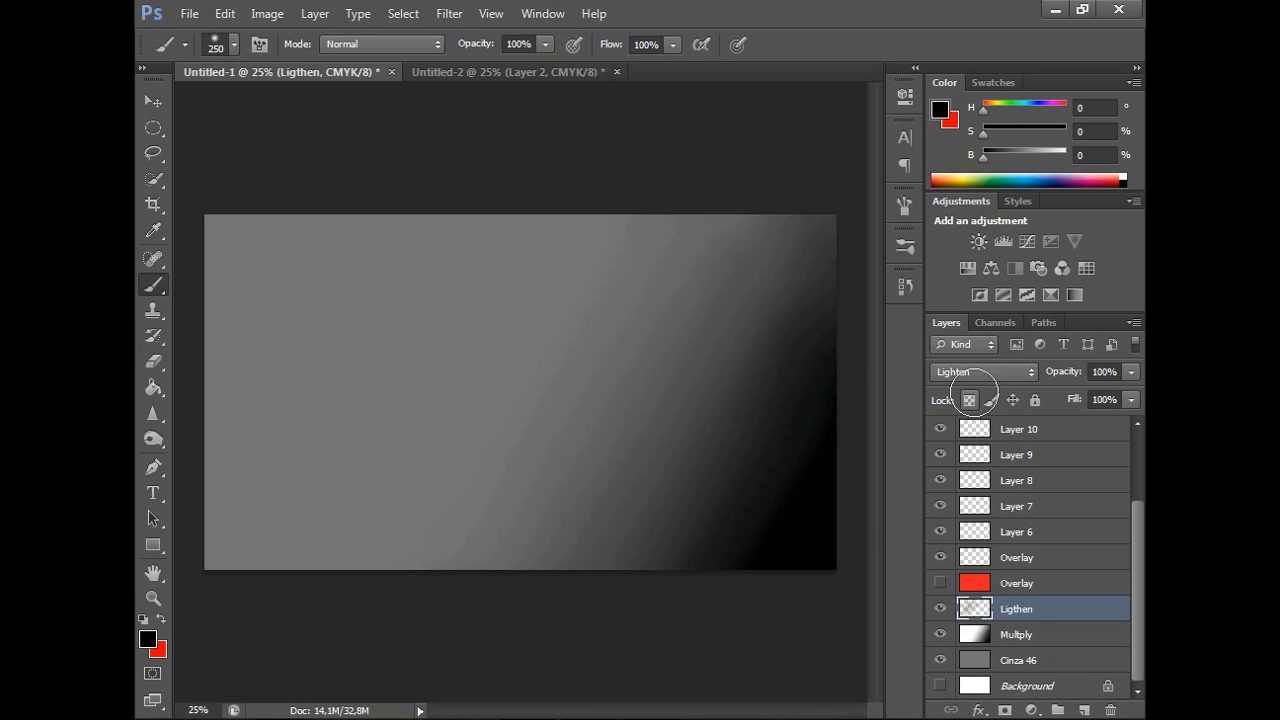
# Set the Ligthen layer's blend mode to Normal and paint more black strokes over the gray area.
pyautogui.click(985, 372)
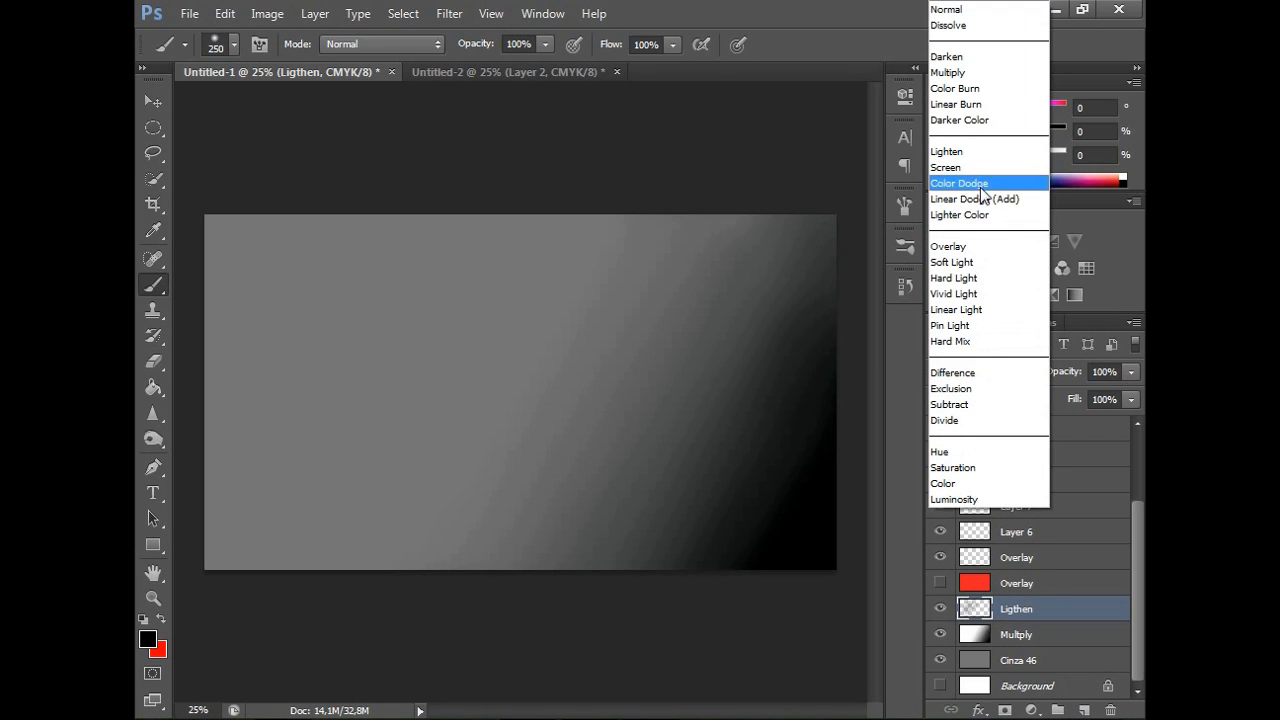
pyautogui.click(987, 14)
pyautogui.moveTo(374, 286)
pyautogui.mouseDown()
pyautogui.moveTo(509, 250)
pyautogui.moveTo(571, 264)
pyautogui.moveTo(581, 320)
pyautogui.moveTo(405, 348)
pyautogui.moveTo(353, 308)
pyautogui.moveTo(446, 344)
pyautogui.mouseUp()
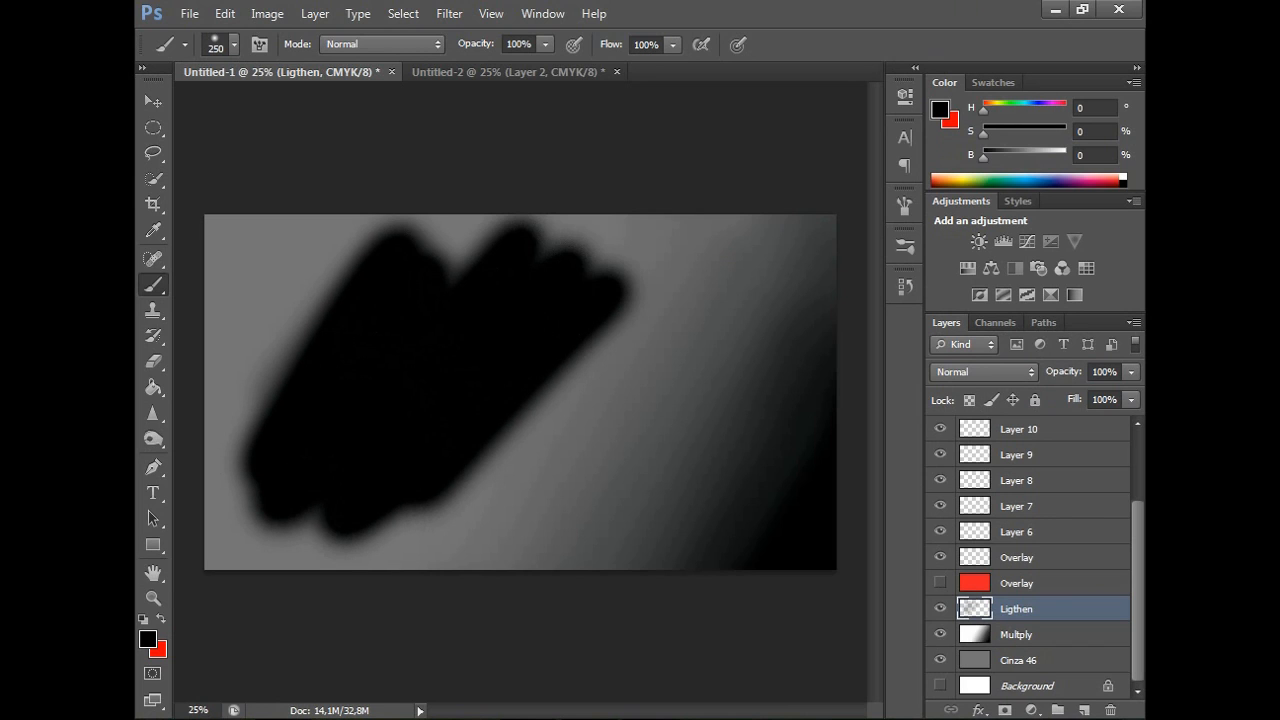
# Return the Ligthen layer to Lighten, preview it once more in Normal, and undo that last mode change.
pyautogui.click(1029, 370)
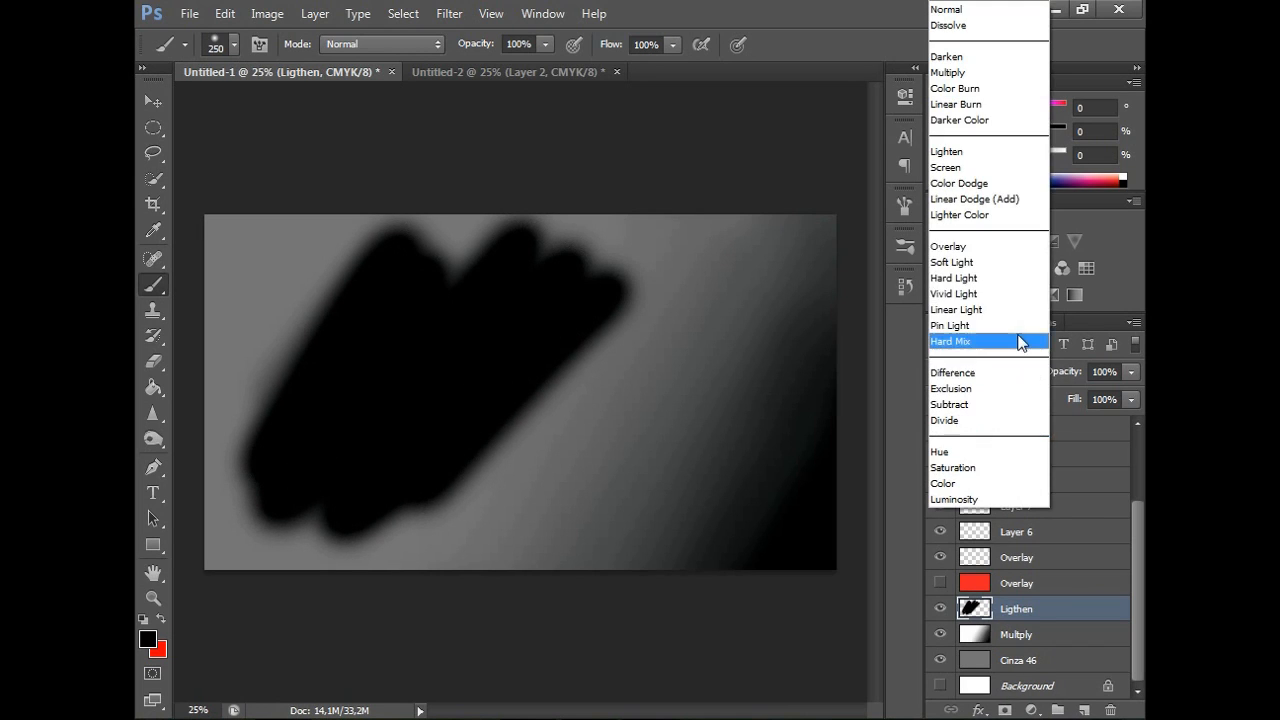
pyautogui.click(998, 152)
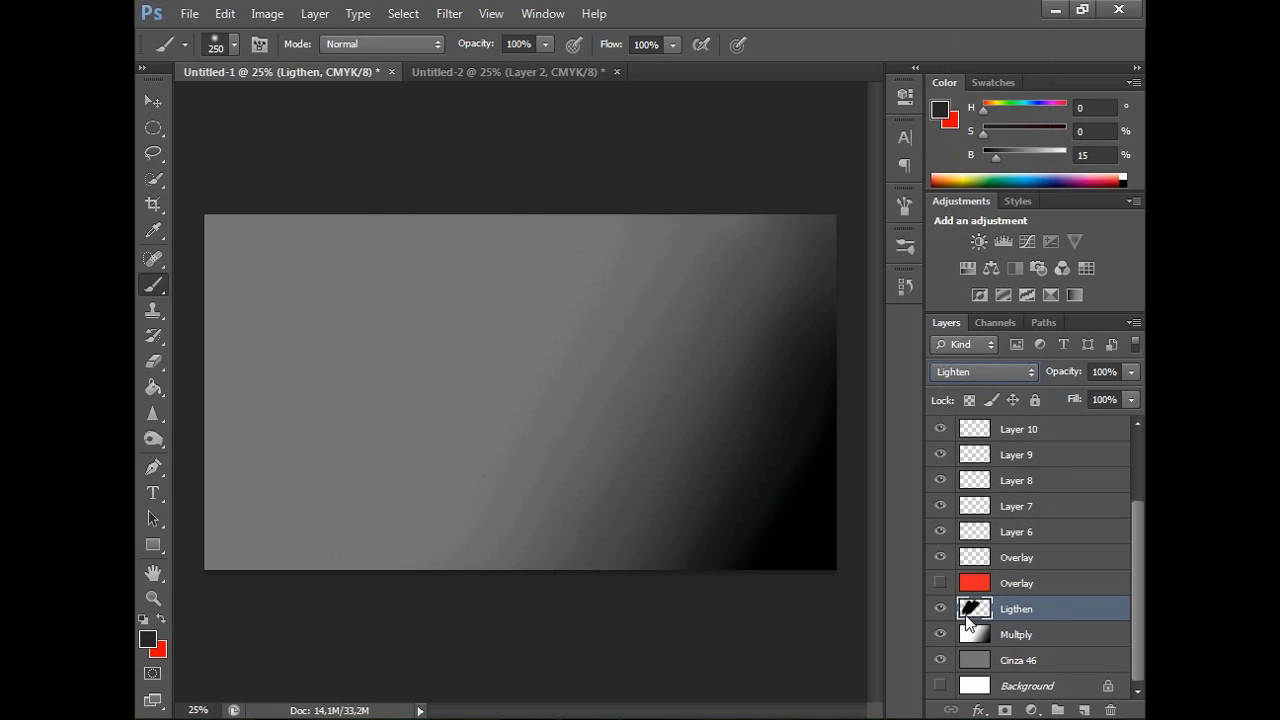
pyautogui.click(1030, 372)
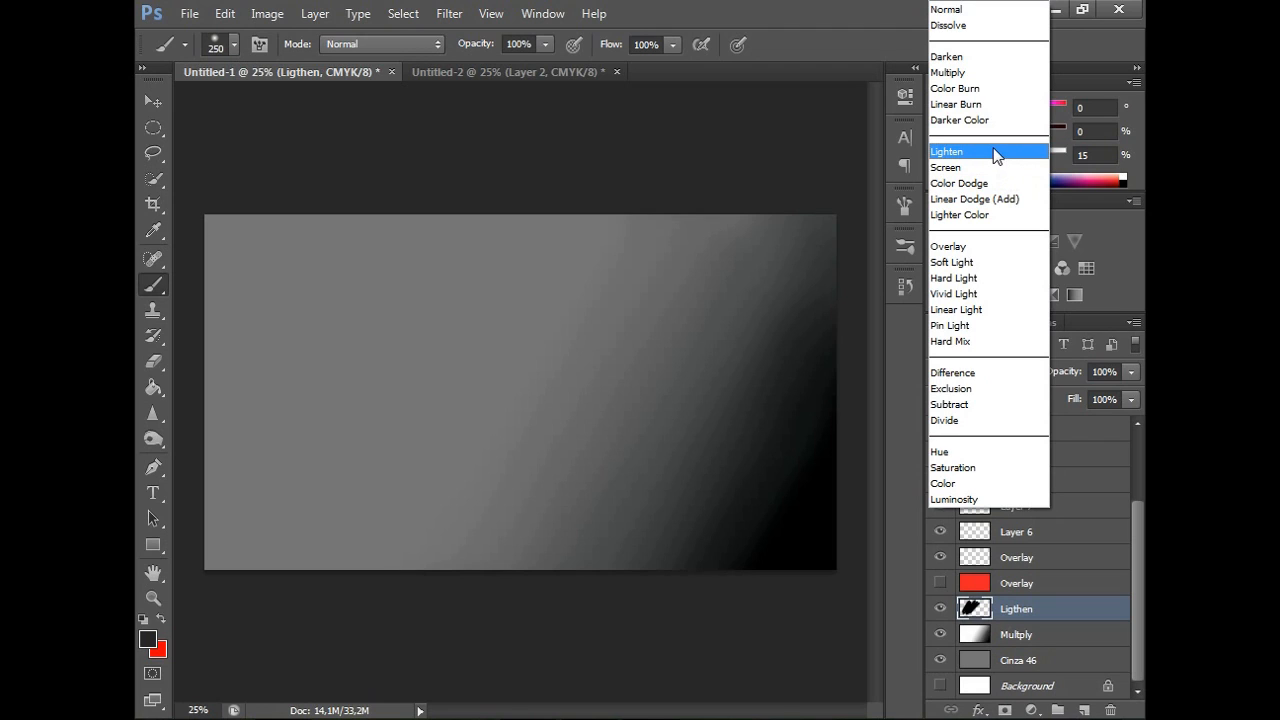
pyautogui.click(985, 10)
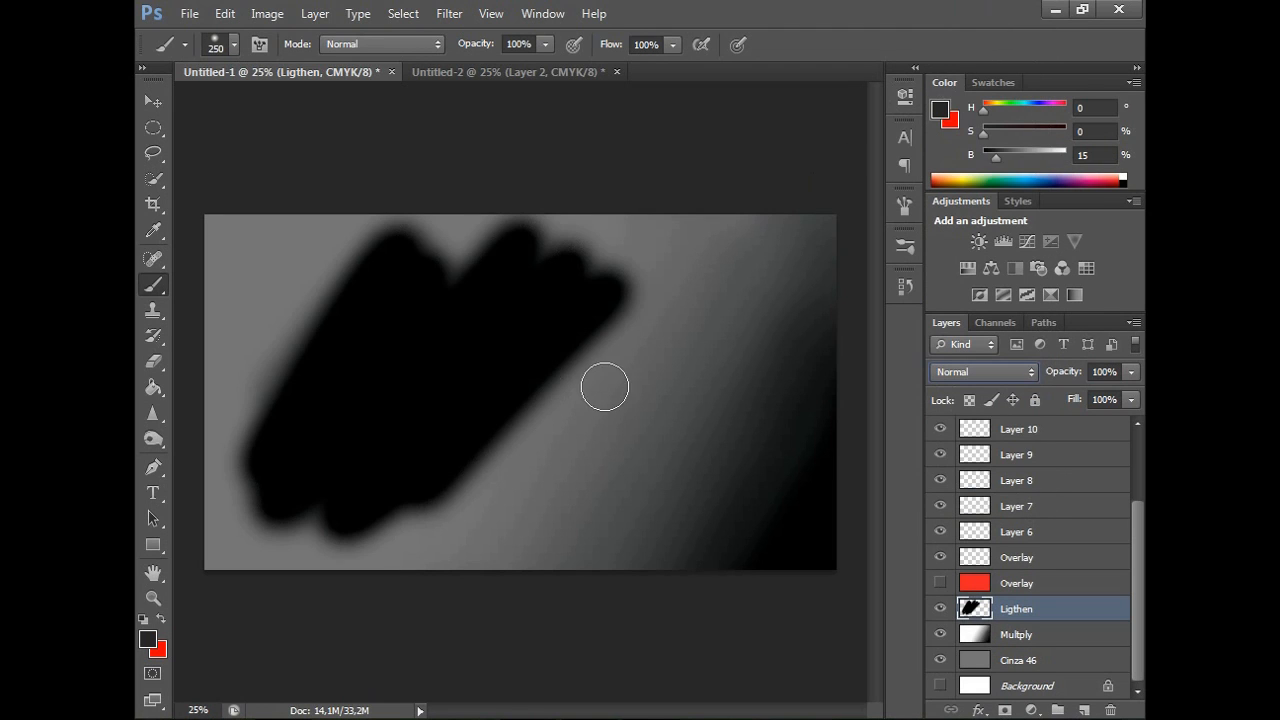
pyautogui.hotkey('ctrl', 'z')
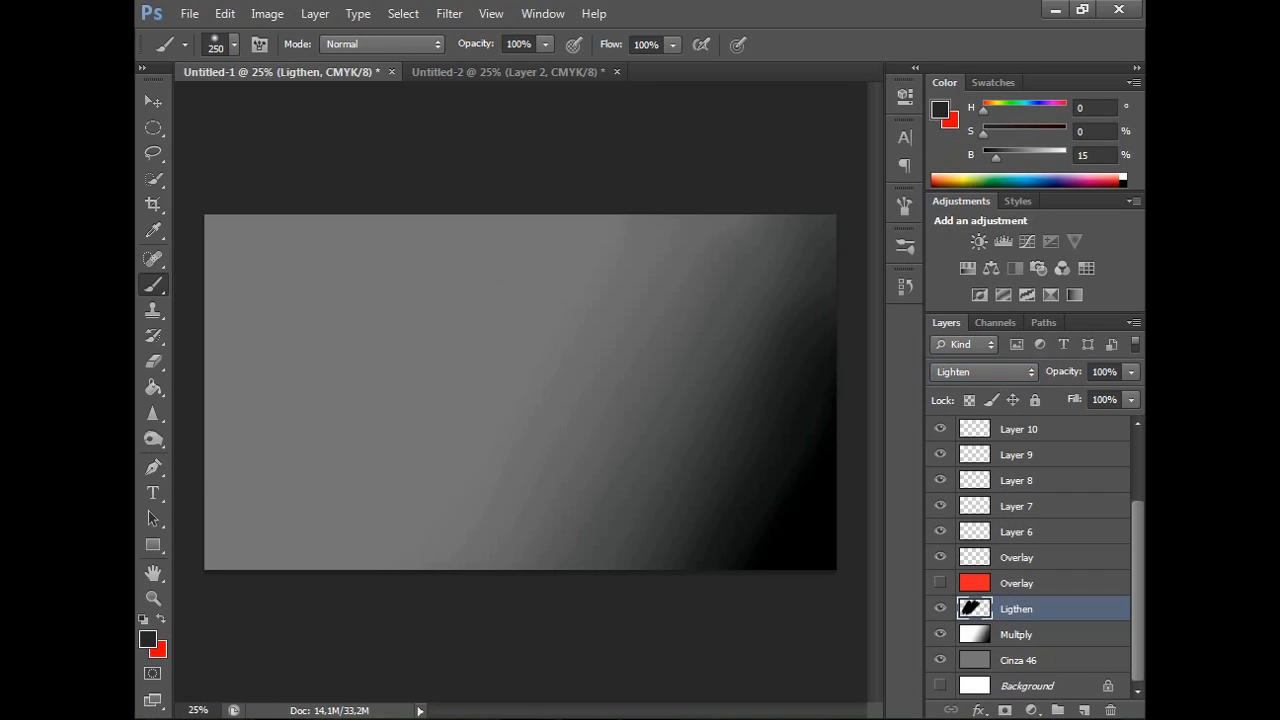
# Erase the black strokes from the Ligthen layer with a large soft eraser.
pyautogui.press('e')
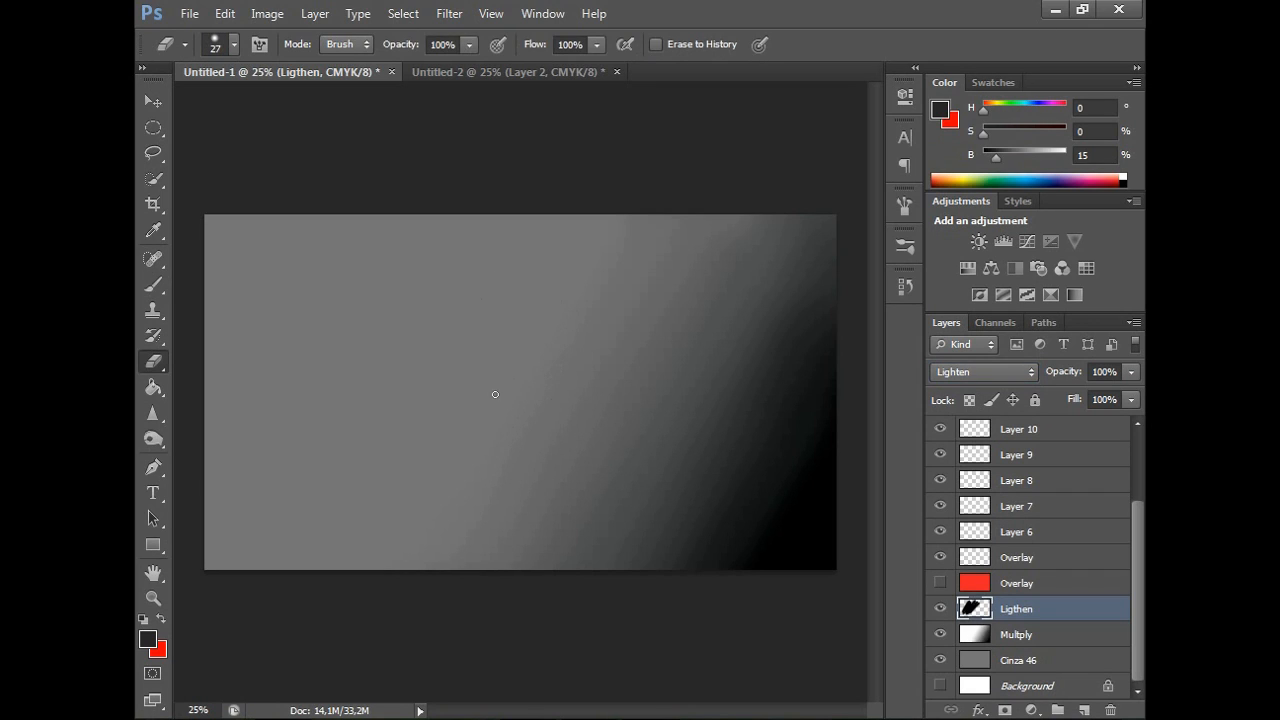
pyautogui.press(']')
pyautogui.moveTo(378, 510)
pyautogui.mouseDown()
pyautogui.moveTo(334, 370)
pyautogui.moveTo(334, 390)
pyautogui.moveTo(619, 373)
pyautogui.moveTo(611, 437)
pyautogui.mouseUp()
pyautogui.press('[')
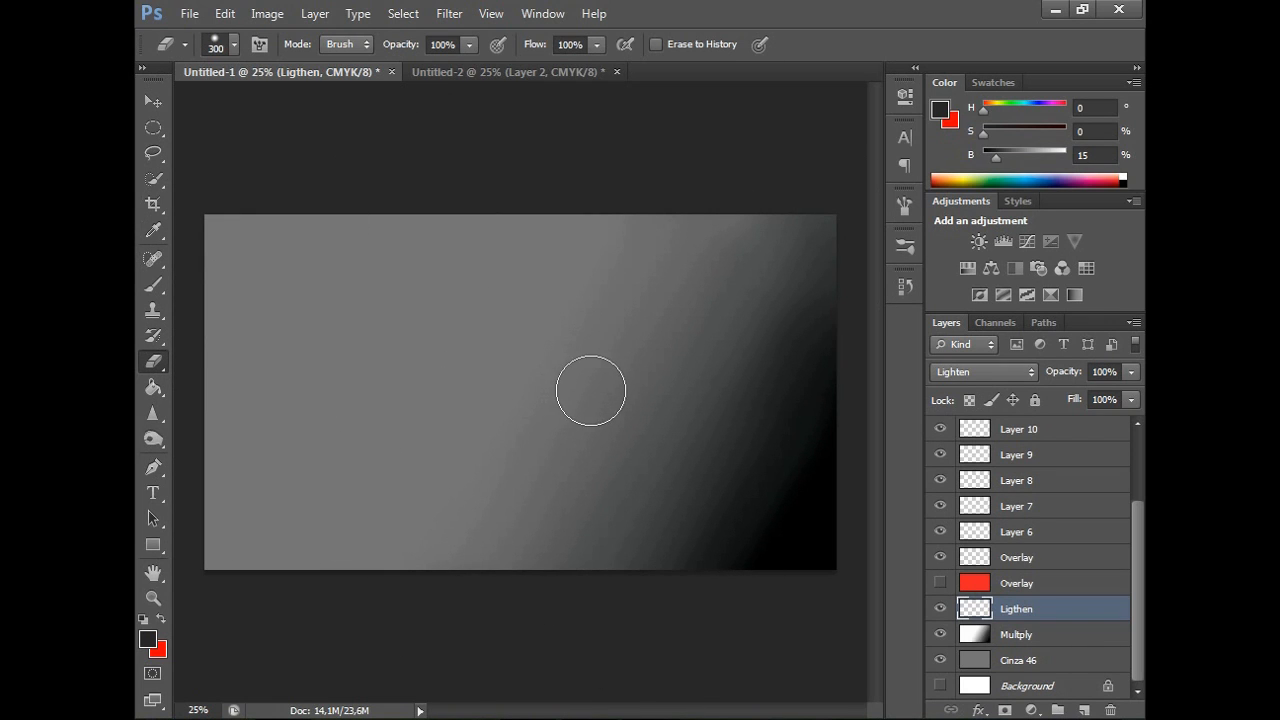
# Paint a white highlight at 100% brightness over the gray area's upper-left corner and left edge on the Ligthen layer.
pyautogui.press('b')
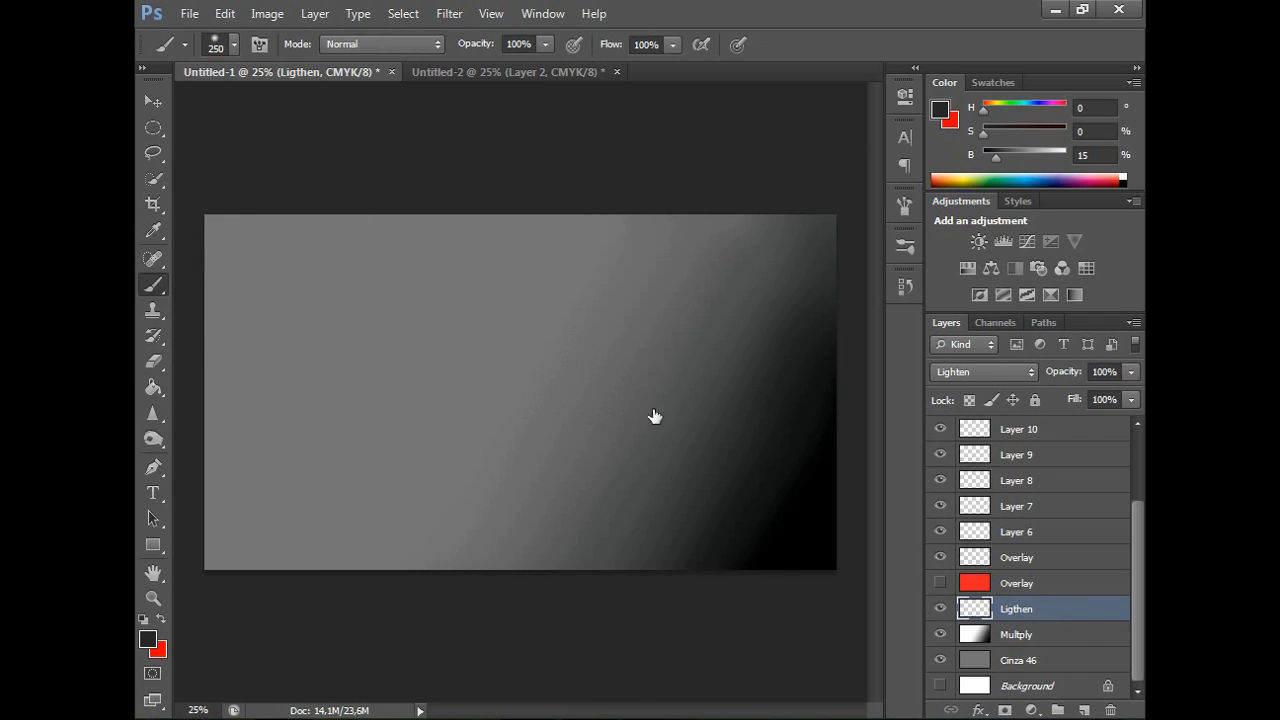
pyautogui.moveTo(997, 158); pyautogui.dragTo(1057, 166)
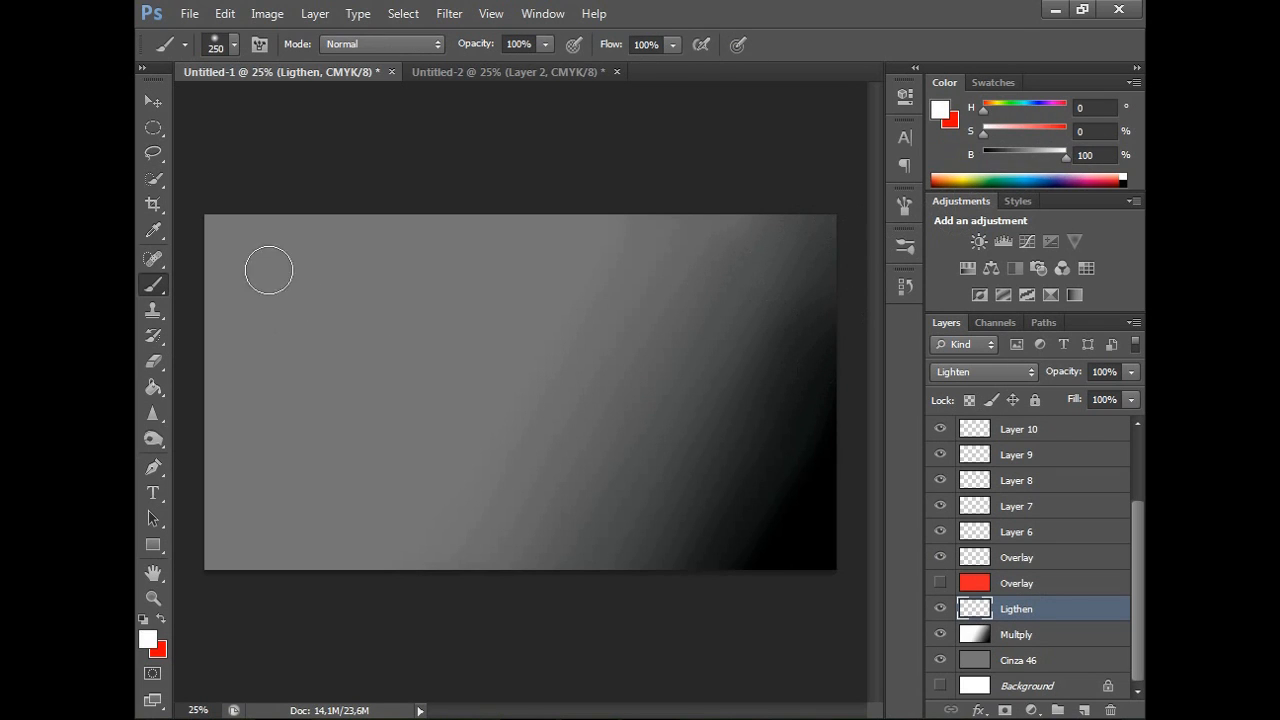
pyautogui.moveTo(214, 262)
pyautogui.mouseDown()
pyautogui.moveTo(220, 225)
pyautogui.moveTo(245, 238)
pyautogui.mouseUp()
pyautogui.moveTo(212, 290)
pyautogui.mouseDown()
pyautogui.moveTo(229, 289)
pyautogui.moveTo(204, 320)
pyautogui.moveTo(236, 315)
pyautogui.moveTo(216, 370)
pyautogui.moveTo(371, 223)
pyautogui.moveTo(243, 483)
pyautogui.moveTo(230, 300)
pyautogui.mouseUp()
pyautogui.moveTo(284, 188)
pyautogui.mouseDown()
pyautogui.moveTo(229, 289)
pyautogui.moveTo(213, 447)
pyautogui.moveTo(253, 298)
pyautogui.mouseUp()
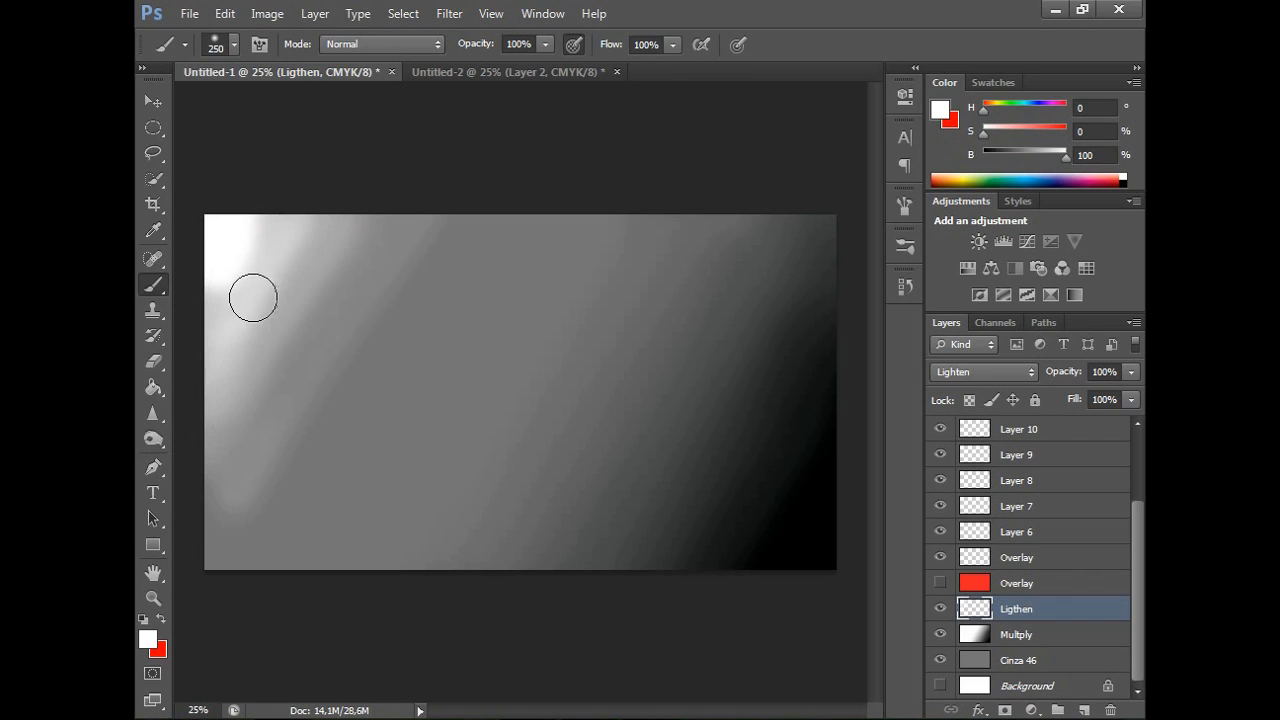
pyautogui.moveTo(225, 380)
pyautogui.mouseDown()
pyautogui.moveTo(318, 235)
pyautogui.moveTo(250, 385)
pyautogui.moveTo(240, 465)
pyautogui.moveTo(340, 330)
pyautogui.mouseUp()
pyautogui.moveTo(230, 540)
pyautogui.mouseDown()
pyautogui.moveTo(475, 230)
pyautogui.moveTo(385, 260)
pyautogui.moveTo(342, 235)
pyautogui.moveTo(214, 440)
pyautogui.mouseUp()
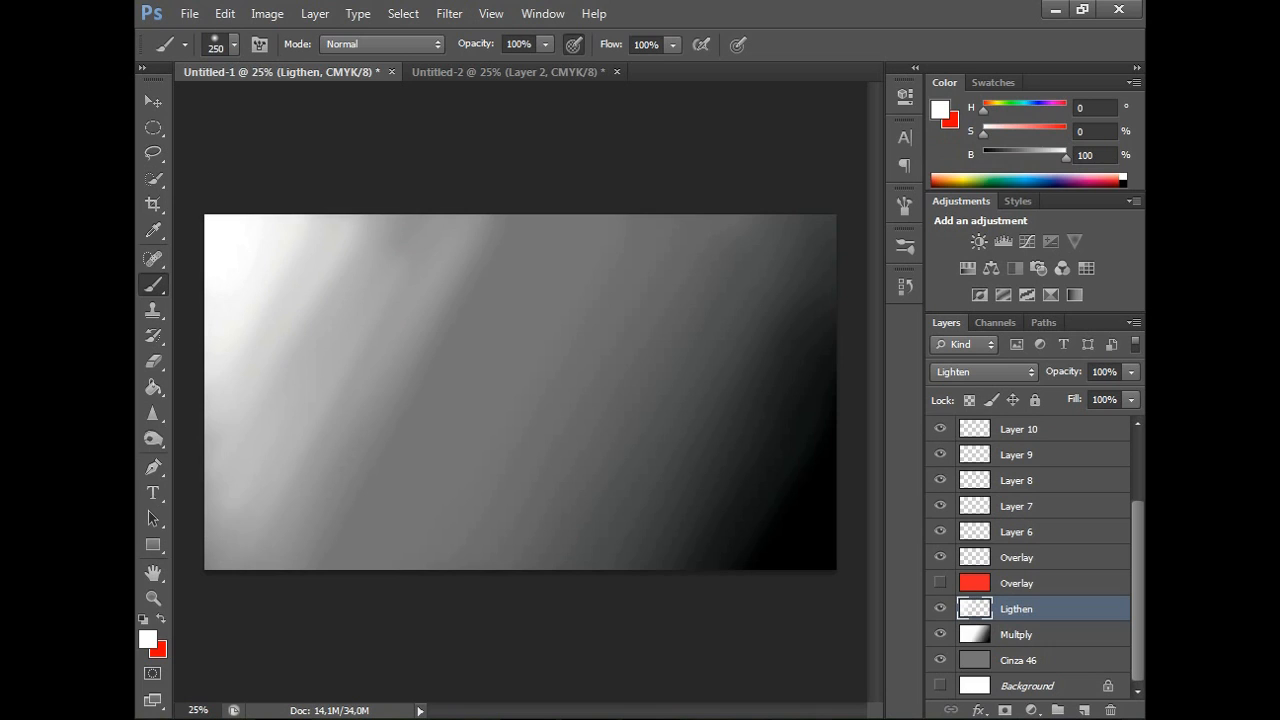
pyautogui.moveTo(275, 375); pyautogui.dragTo(380, 255)
pyautogui.moveTo(265, 437); pyautogui.dragTo(388, 240)
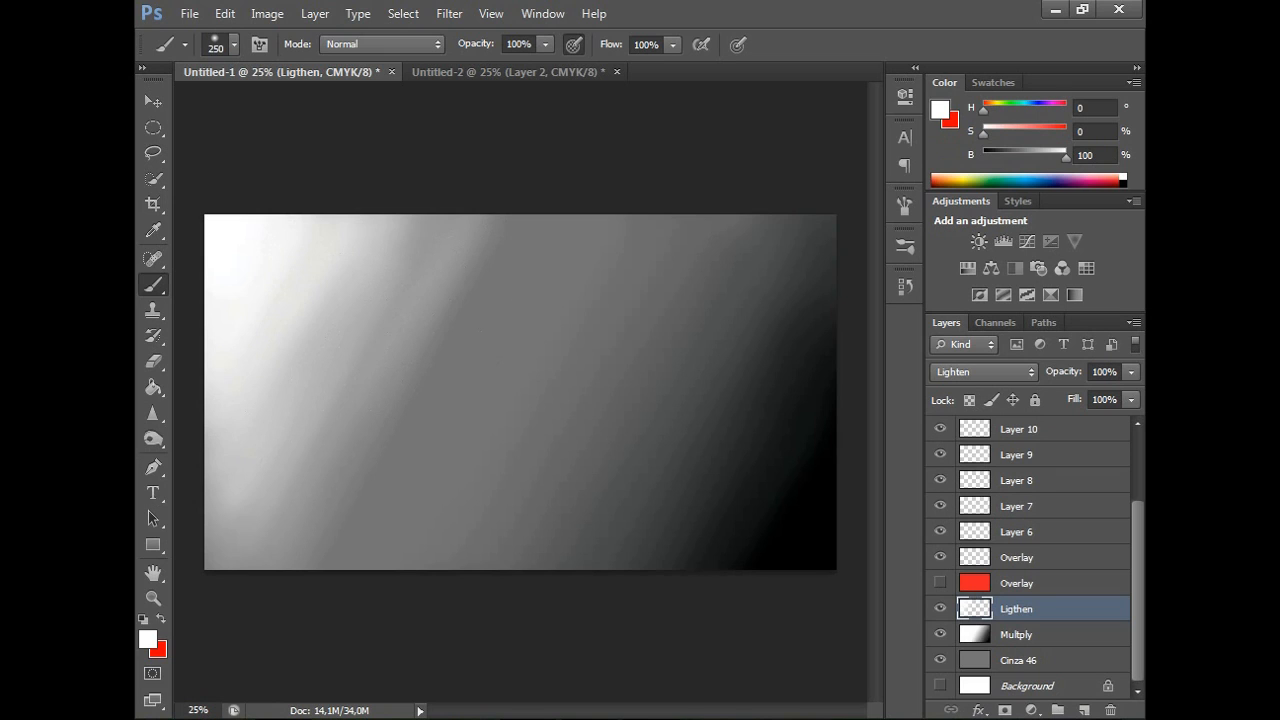
# Paint long light diagonal strokes through the middle gray area on the Ligthen layer.
pyautogui.moveTo(530, 245); pyautogui.dragTo(370, 566)
pyautogui.moveTo(572, 243); pyautogui.dragTo(416, 562)
pyautogui.moveTo(600, 238); pyautogui.dragTo(431, 588)
pyautogui.moveTo(510, 250); pyautogui.dragTo(340, 560)
pyautogui.moveTo(458, 245); pyautogui.dragTo(312, 500)
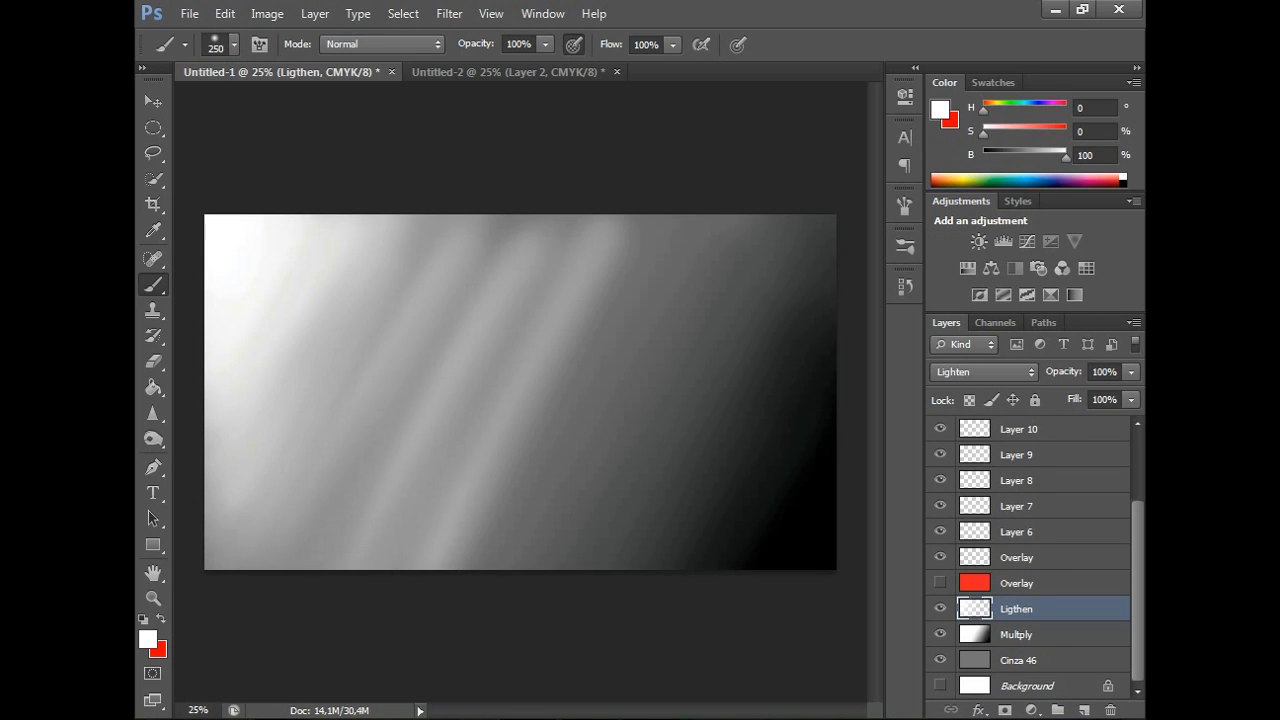
# Tone down the light diagonal streaks in the middle with strokes of sampled dark gray and near-black.
pyautogui.keyDown('alt'); pyautogui.click(608, 397); pyautogui.keyUp('alt')
pyautogui.moveTo(605, 228); pyautogui.dragTo(430, 560)
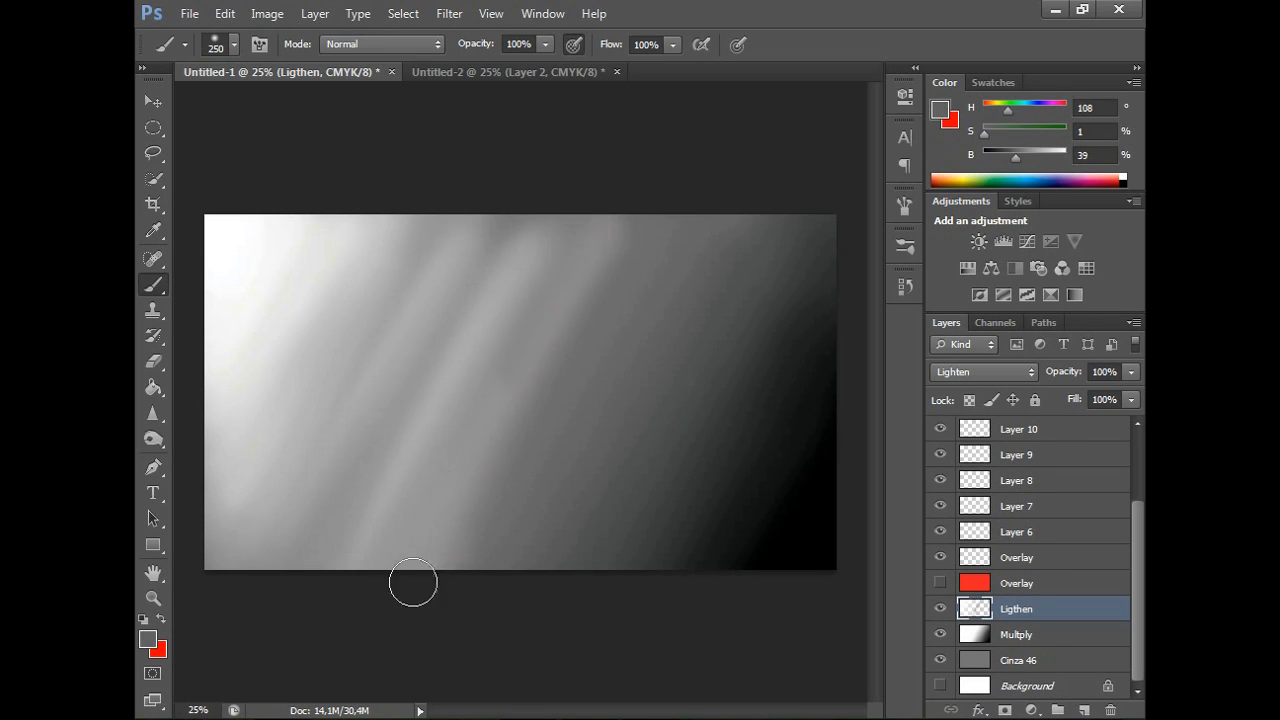
pyautogui.moveTo(572, 270); pyautogui.dragTo(405, 560)
pyautogui.moveTo(600, 240)
pyautogui.mouseDown()
pyautogui.moveTo(438, 565)
pyautogui.moveTo(460, 416)
pyautogui.moveTo(524, 236)
pyautogui.moveTo(383, 569)
pyautogui.moveTo(500, 282)
pyautogui.moveTo(340, 555)
pyautogui.mouseUp()
pyautogui.keyDown('alt'); pyautogui.click(766, 434); pyautogui.keyUp('alt')
pyautogui.moveTo(455, 270); pyautogui.dragTo(305, 548)
pyautogui.moveTo(456, 238); pyautogui.dragTo(298, 525)
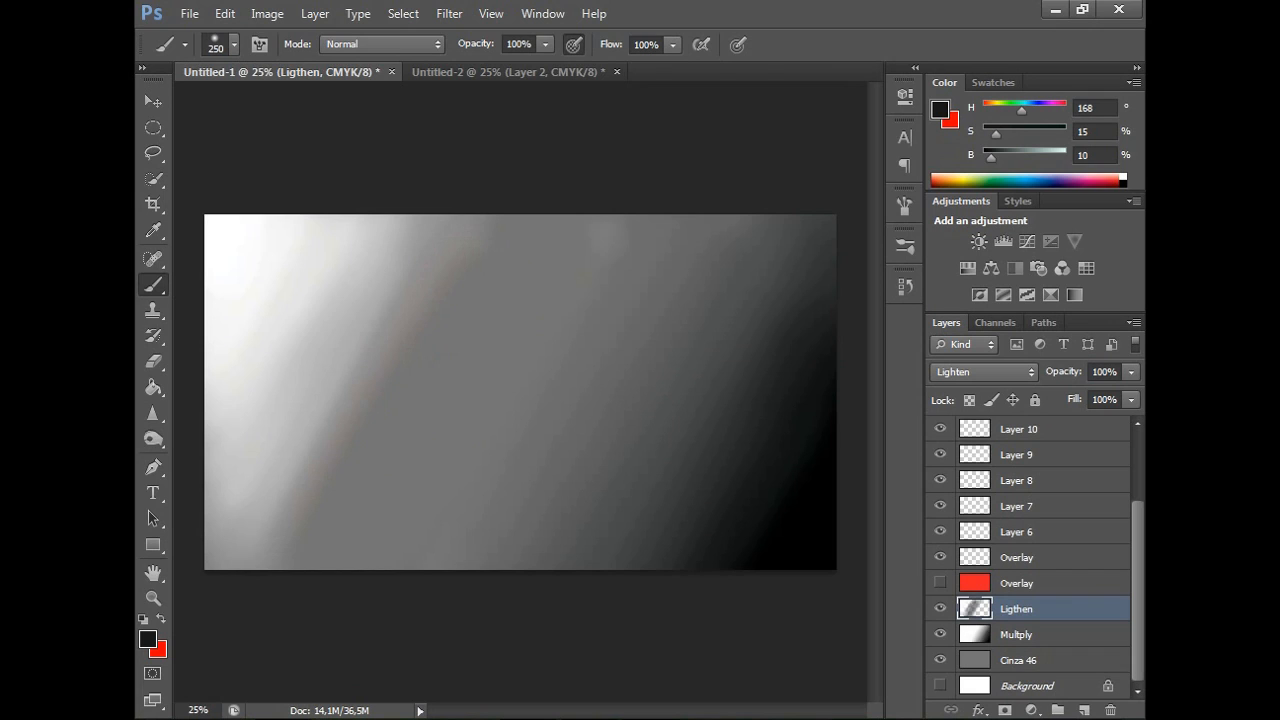
# Soften the inner edge of the white highlight with diagonal strokes of sampled mid-gray.
pyautogui.keyDown('alt'); pyautogui.click(404, 359); pyautogui.keyUp('alt')
pyautogui.moveTo(335, 410); pyautogui.dragTo(260, 540)
pyautogui.moveTo(405, 262); pyautogui.dragTo(250, 540)
pyautogui.moveTo(400, 236); pyautogui.dragTo(240, 518)
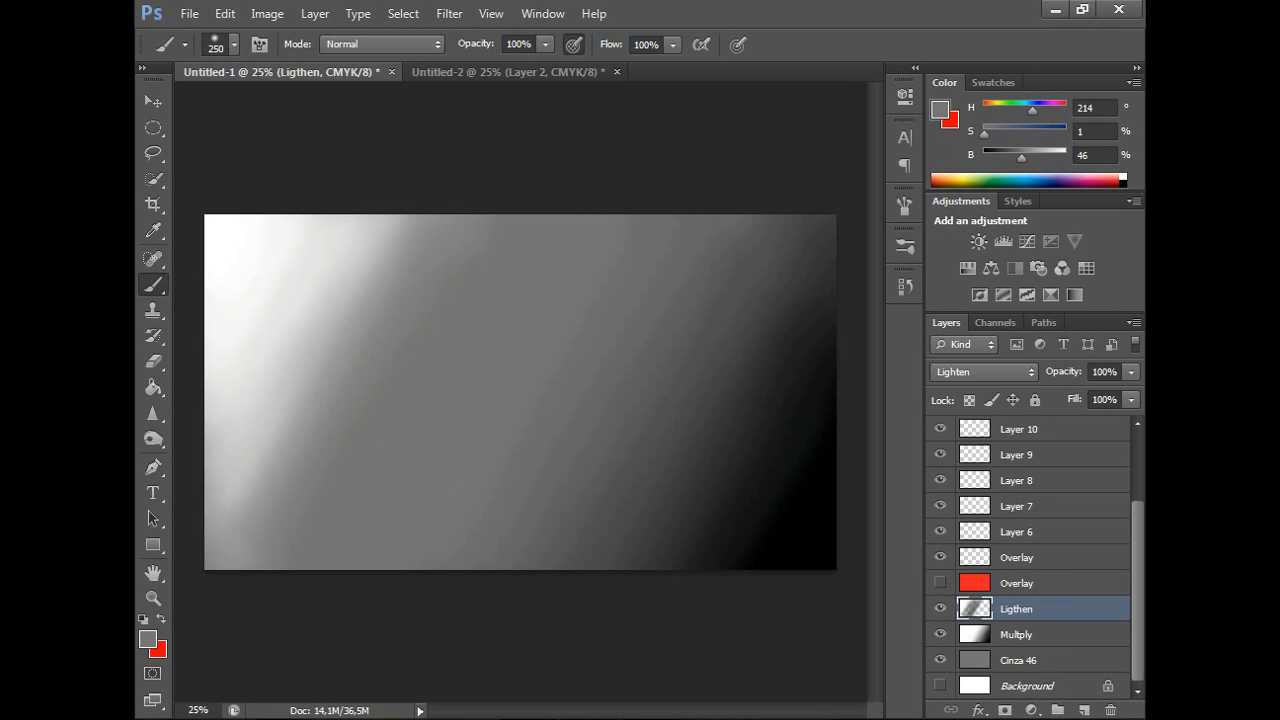
pyautogui.moveTo(382, 250)
pyautogui.mouseDown()
pyautogui.moveTo(242, 500)
pyautogui.moveTo(228, 450)
pyautogui.mouseUp()
pyautogui.moveTo(332, 230); pyautogui.dragTo(262, 325)
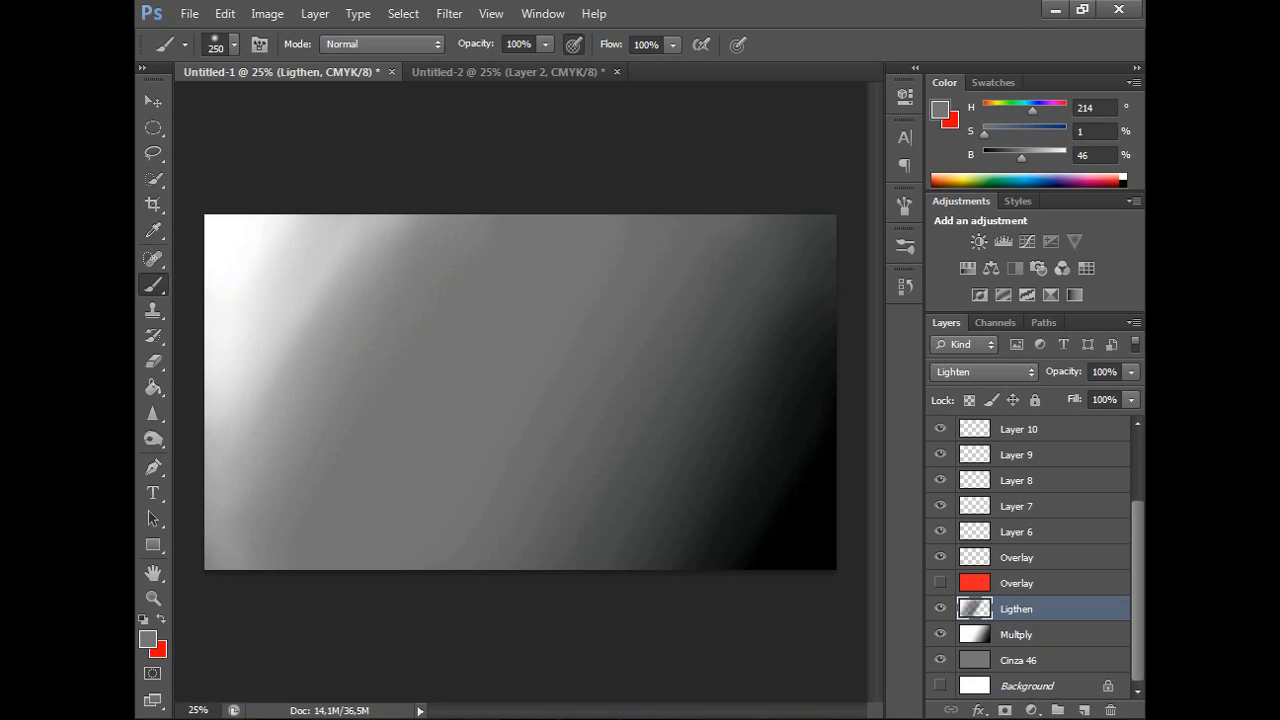
pyautogui.moveTo(375, 225); pyautogui.dragTo(235, 445)
# Blend the highlight into the mid-gray with diagonal strokes of sampled light tones.
pyautogui.keyDown('alt'); pyautogui.click(259, 329); pyautogui.keyUp('alt')
pyautogui.moveTo(338, 234); pyautogui.dragTo(206, 466)
pyautogui.moveTo(374, 216); pyautogui.dragTo(212, 518)
pyautogui.moveTo(430, 230); pyautogui.dragTo(250, 560)
pyautogui.keyDown('alt'); pyautogui.click(393, 305); pyautogui.keyUp('alt')
pyautogui.keyDown('alt'); pyautogui.click(254, 522); pyautogui.keyUp('alt')
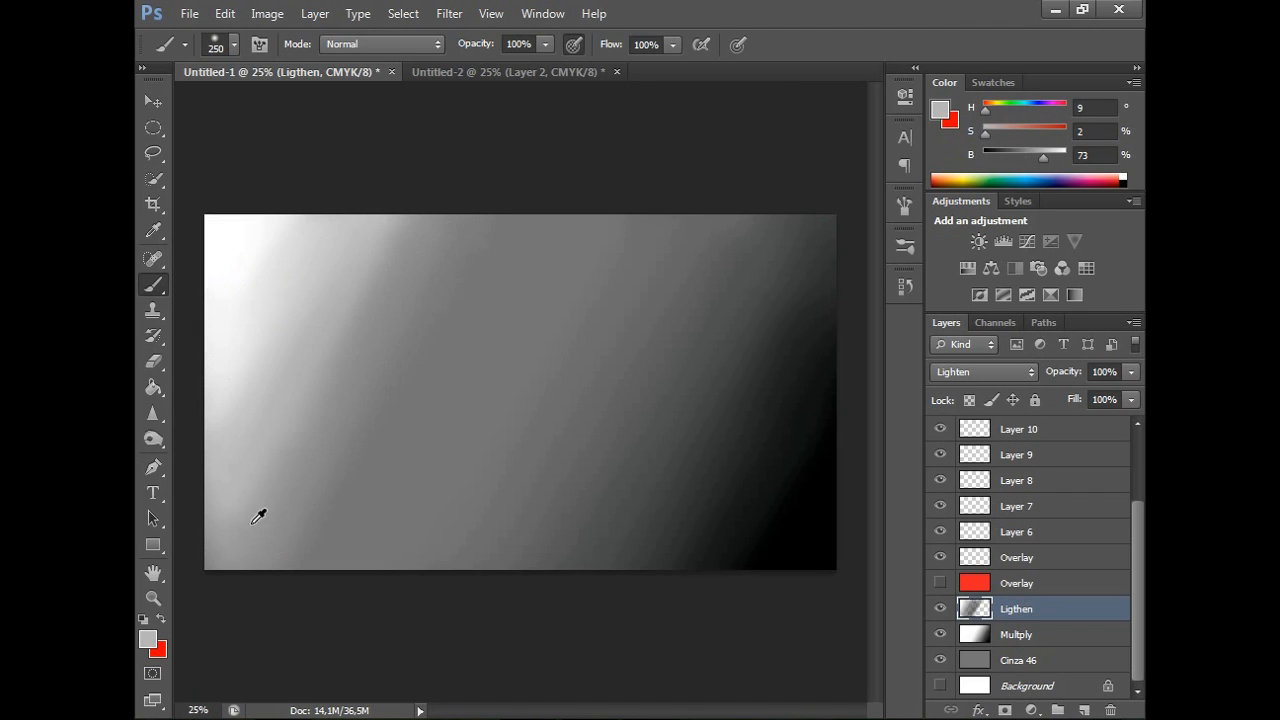
pyautogui.moveTo(336, 414)
pyautogui.mouseDown()
pyautogui.moveTo(398, 322)
pyautogui.moveTo(332, 510)
pyautogui.mouseUp()
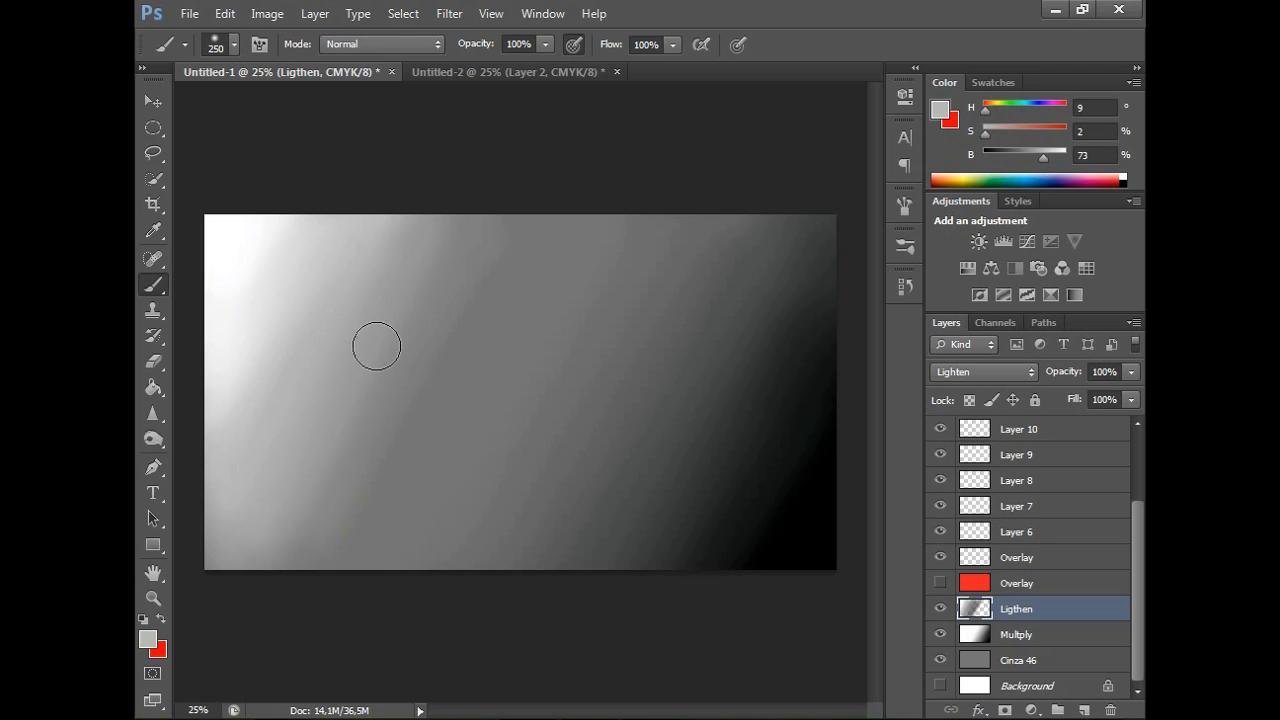
# Brighten the lower left edge and refine the light-to-mid gray transition with sampled tones.
pyautogui.keyDown('alt'); pyautogui.click(234, 349); pyautogui.keyUp('alt')
pyautogui.moveTo(263, 385); pyautogui.dragTo(230, 530)
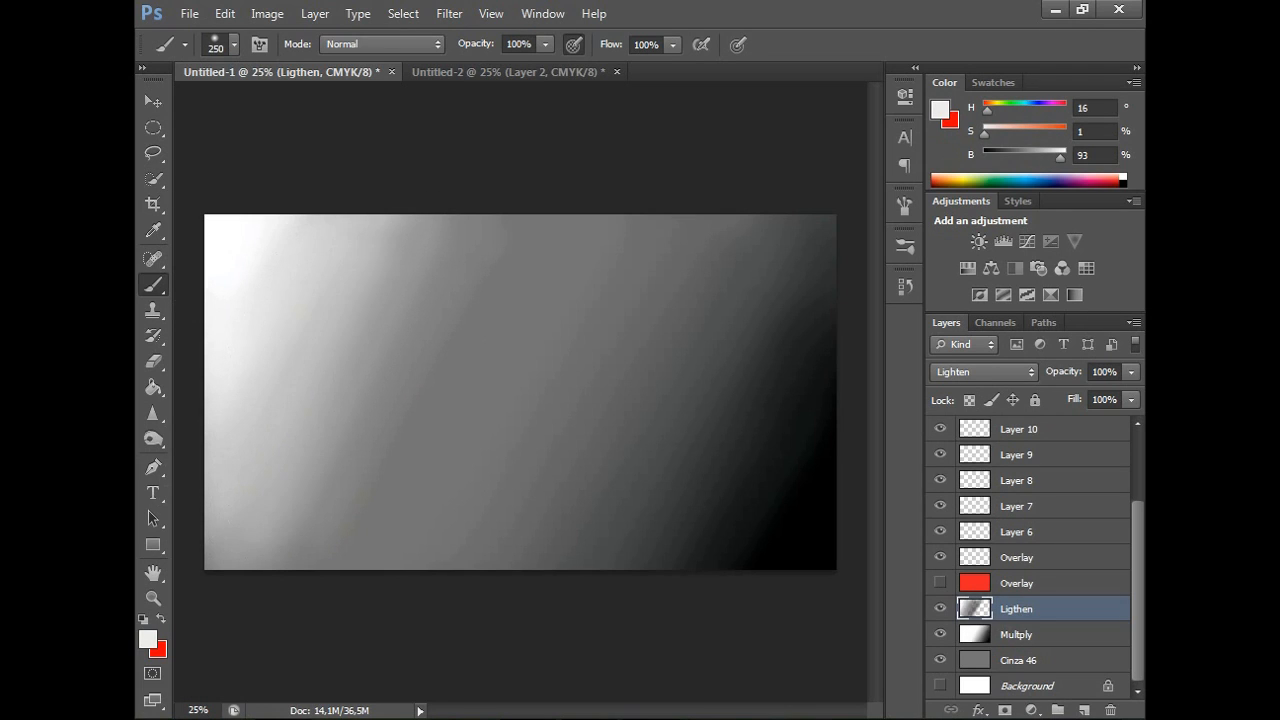
pyautogui.moveTo(440, 234); pyautogui.dragTo(345, 556)
pyautogui.keyDown('alt'); pyautogui.click(534, 251); pyautogui.keyUp('alt')
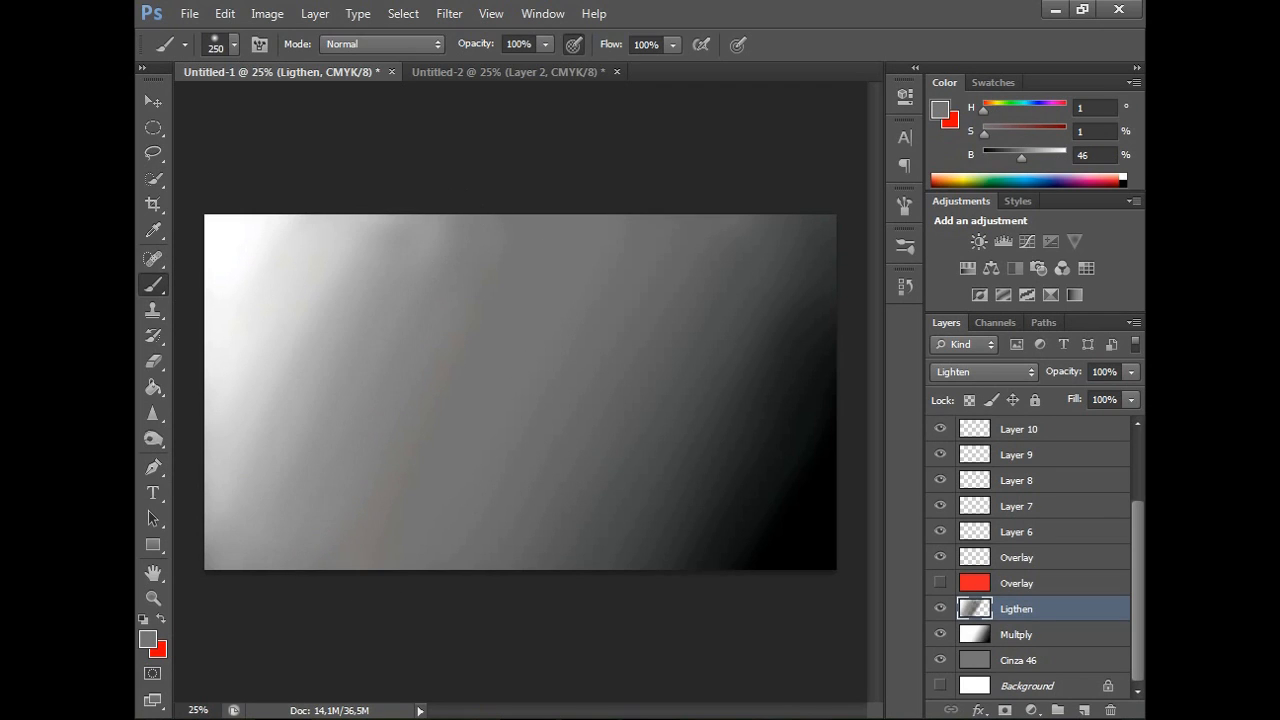
pyautogui.keyDown('alt'); pyautogui.click(277, 294); pyautogui.keyUp('alt')
pyautogui.moveTo(257, 449)
pyautogui.mouseDown()
pyautogui.moveTo(262, 540)
pyautogui.moveTo(440, 270)
pyautogui.mouseUp()
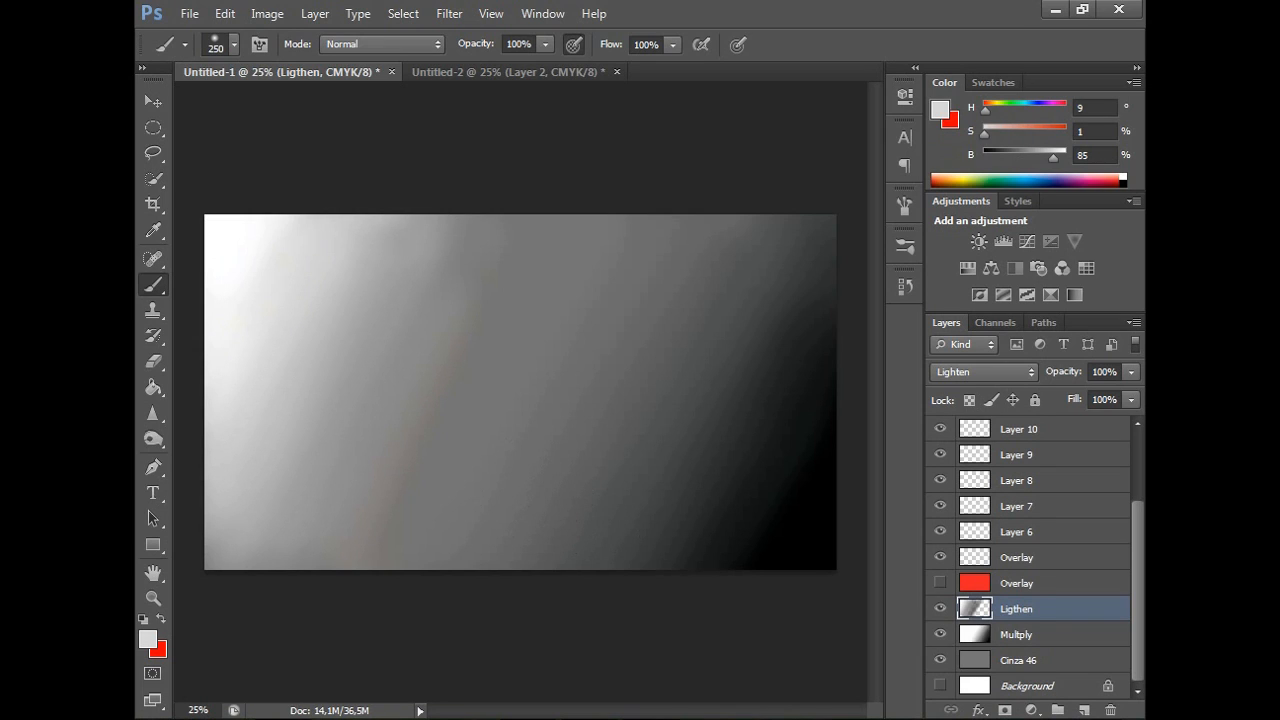
# Show the red Overlay layer and paint a horizontal green band with hue 141 across it, plus a green dab near the dark lower corner.
pyautogui.click(1027, 588)
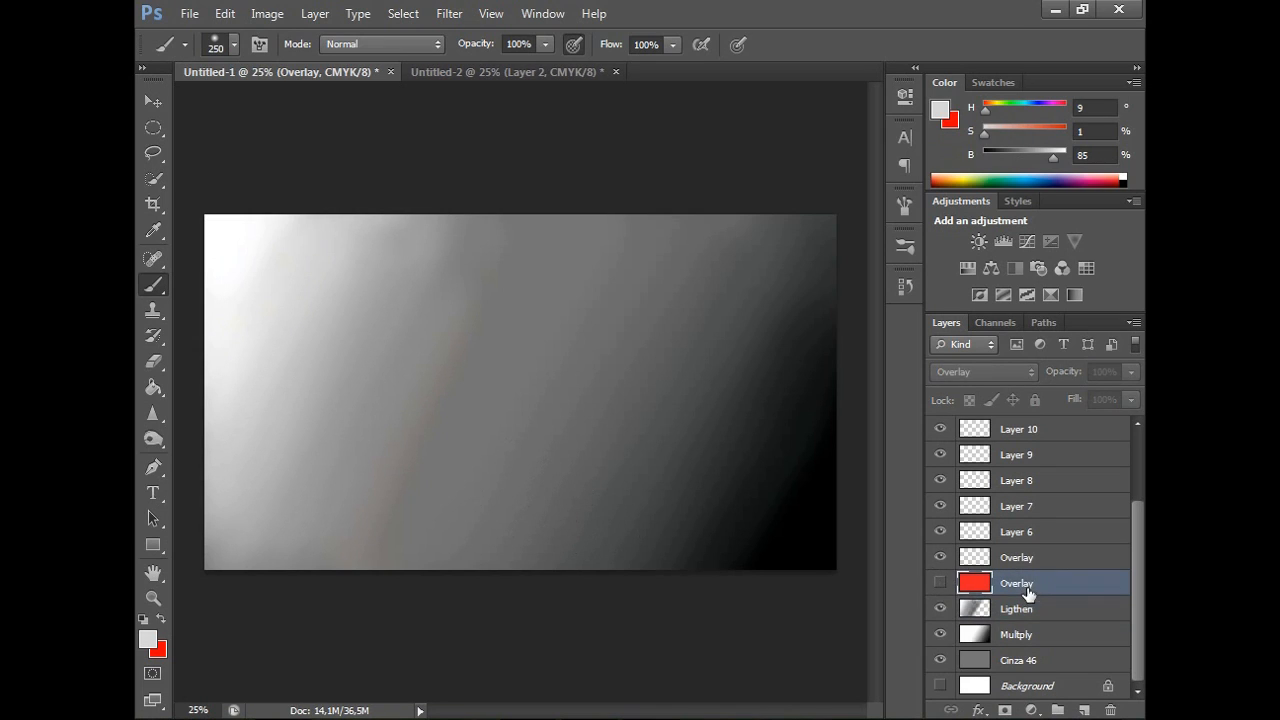
pyautogui.click(940, 584)
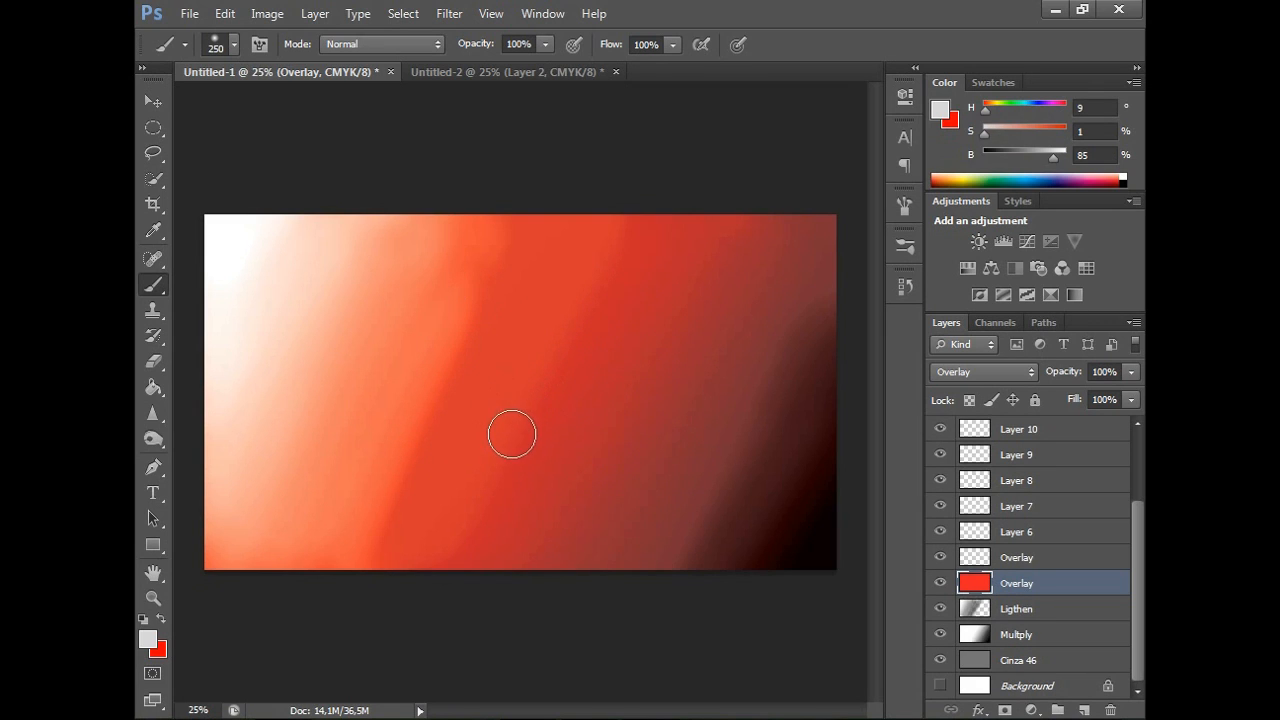
pyautogui.press('x')
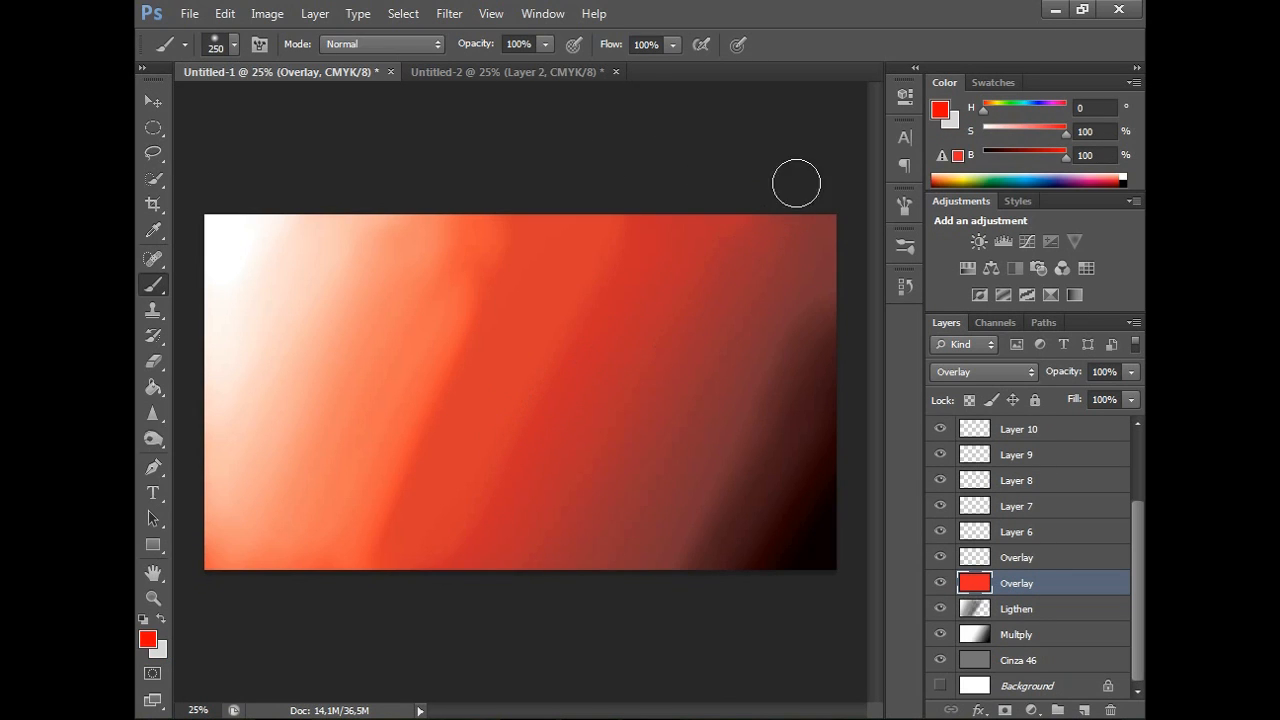
pyautogui.moveTo(985, 108); pyautogui.dragTo(1015, 115)
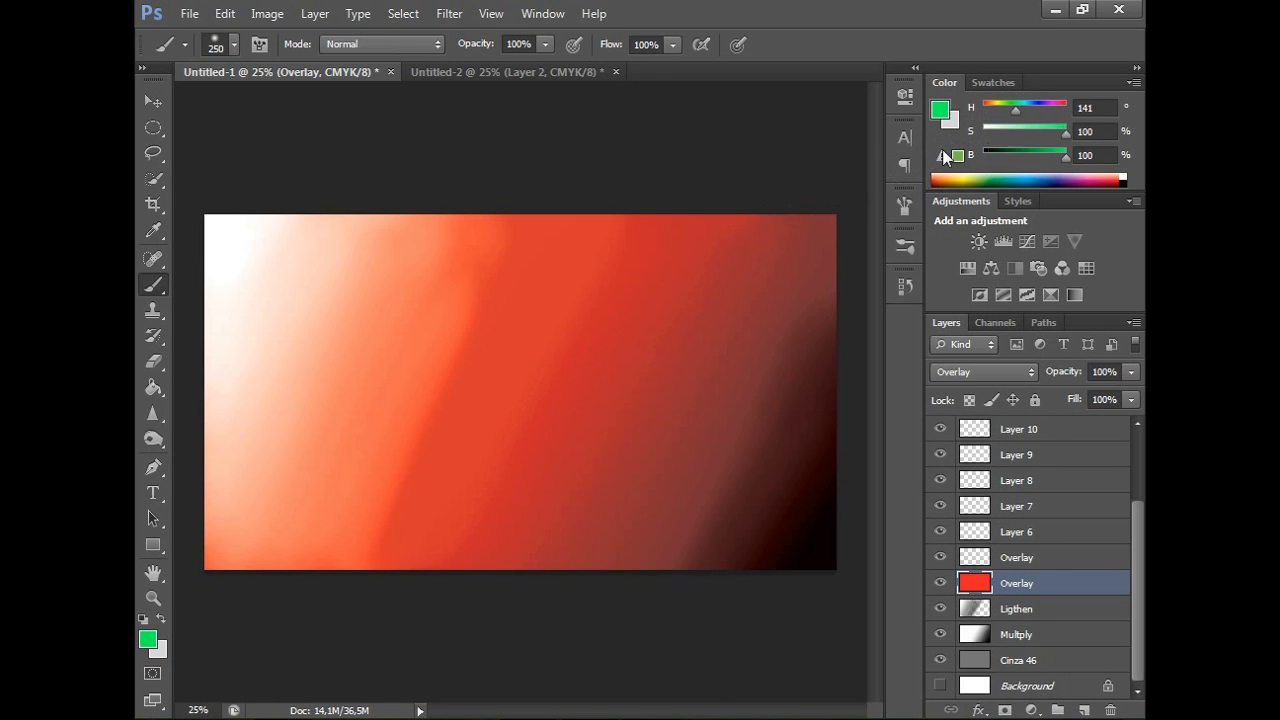
pyautogui.moveTo(562, 345)
pyautogui.mouseDown()
pyautogui.moveTo(585, 316)
pyautogui.moveTo(601, 335)
pyautogui.moveTo(582, 346)
pyautogui.moveTo(821, 333)
pyautogui.moveTo(207, 338)
pyautogui.moveTo(550, 360)
pyautogui.moveTo(468, 339)
pyautogui.moveTo(584, 315)
pyautogui.moveTo(205, 327)
pyautogui.moveTo(436, 349)
pyautogui.moveTo(737, 349)
pyautogui.moveTo(615, 364)
pyautogui.moveTo(736, 306)
pyautogui.moveTo(626, 316)
pyautogui.moveTo(819, 325)
pyautogui.mouseUp()
pyautogui.click(724, 533)
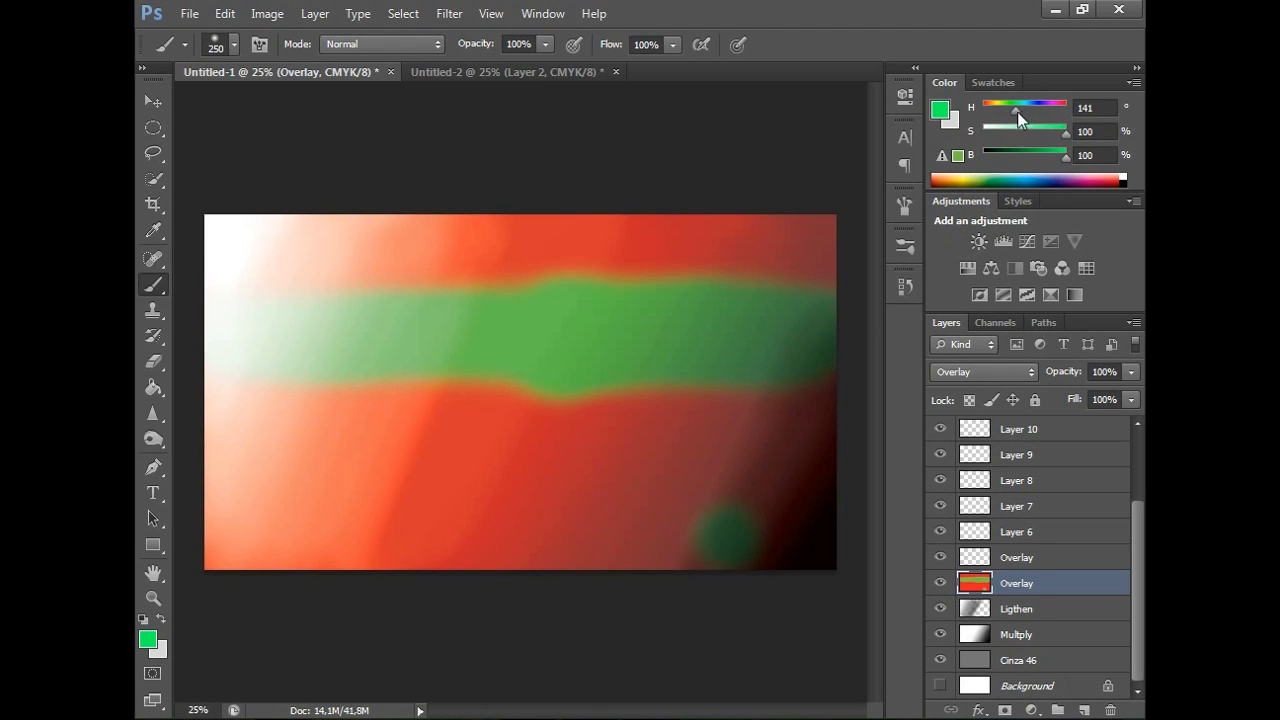
# Paint blue bands with hue 236 along the lower edge and the upper left edge of the red Overlay layer.
pyautogui.moveTo(1019, 118); pyautogui.dragTo(1030, 133)
pyautogui.moveTo(761, 485)
pyautogui.mouseDown()
pyautogui.moveTo(768, 550)
pyautogui.moveTo(408, 573)
pyautogui.moveTo(551, 534)
pyautogui.moveTo(414, 548)
pyautogui.moveTo(205, 528)
pyautogui.moveTo(398, 550)
pyautogui.moveTo(212, 551)
pyautogui.moveTo(224, 554)
pyautogui.moveTo(627, 524)
pyautogui.moveTo(829, 546)
pyautogui.mouseUp()
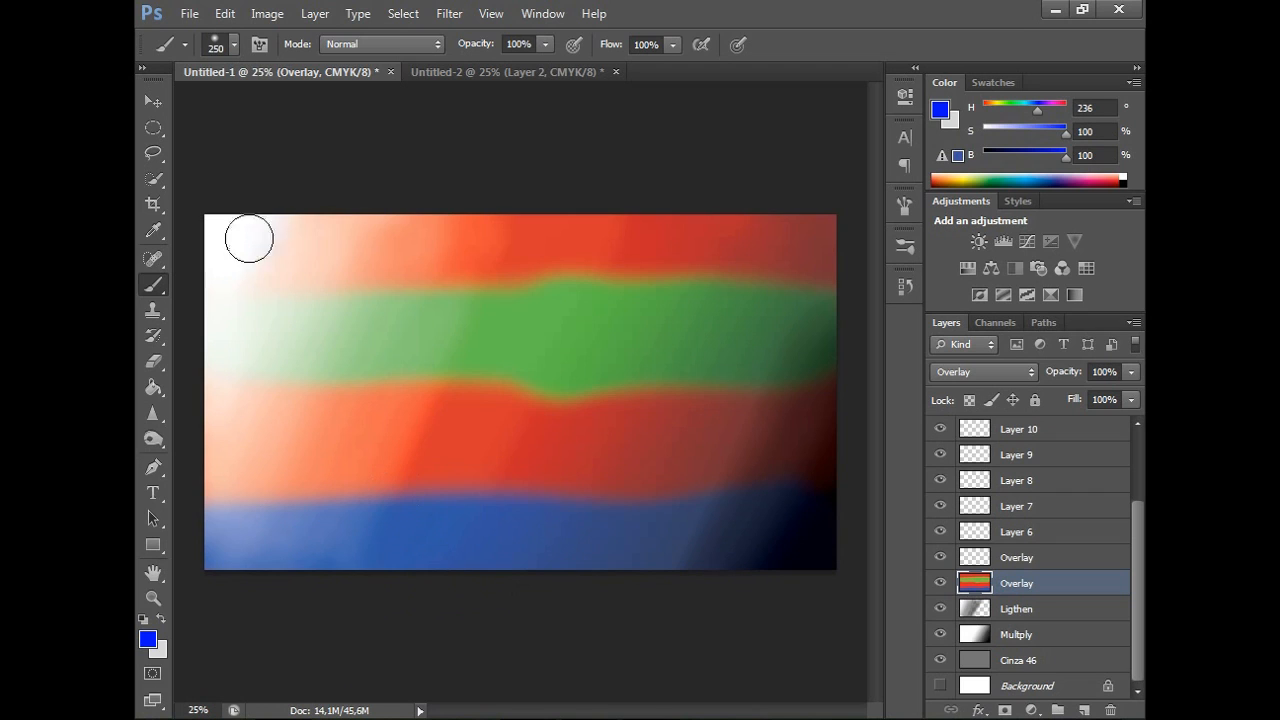
pyautogui.moveTo(294, 211)
pyautogui.mouseDown()
pyautogui.moveTo(492, 228)
pyautogui.moveTo(630, 191)
pyautogui.mouseUp()
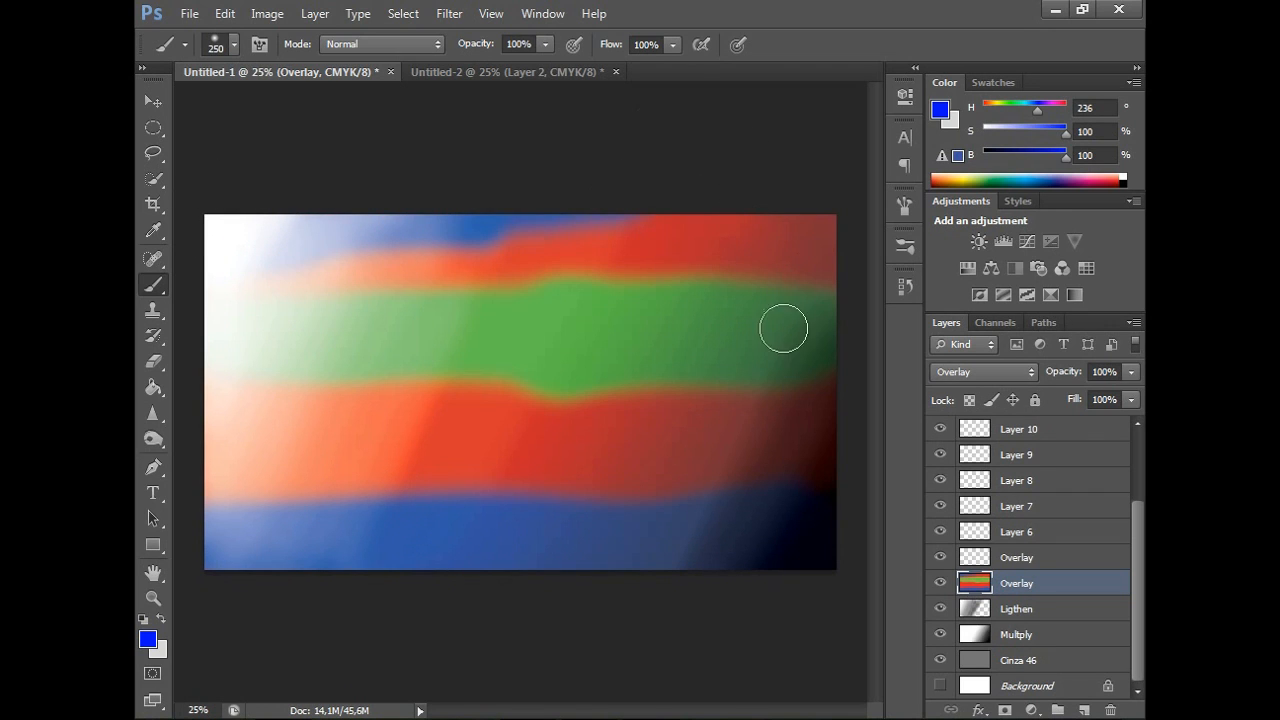
# Paint red with hue 0 over the red band's centre on the upper Overlay layer and undo the last strokes.
pyautogui.click(1044, 559)
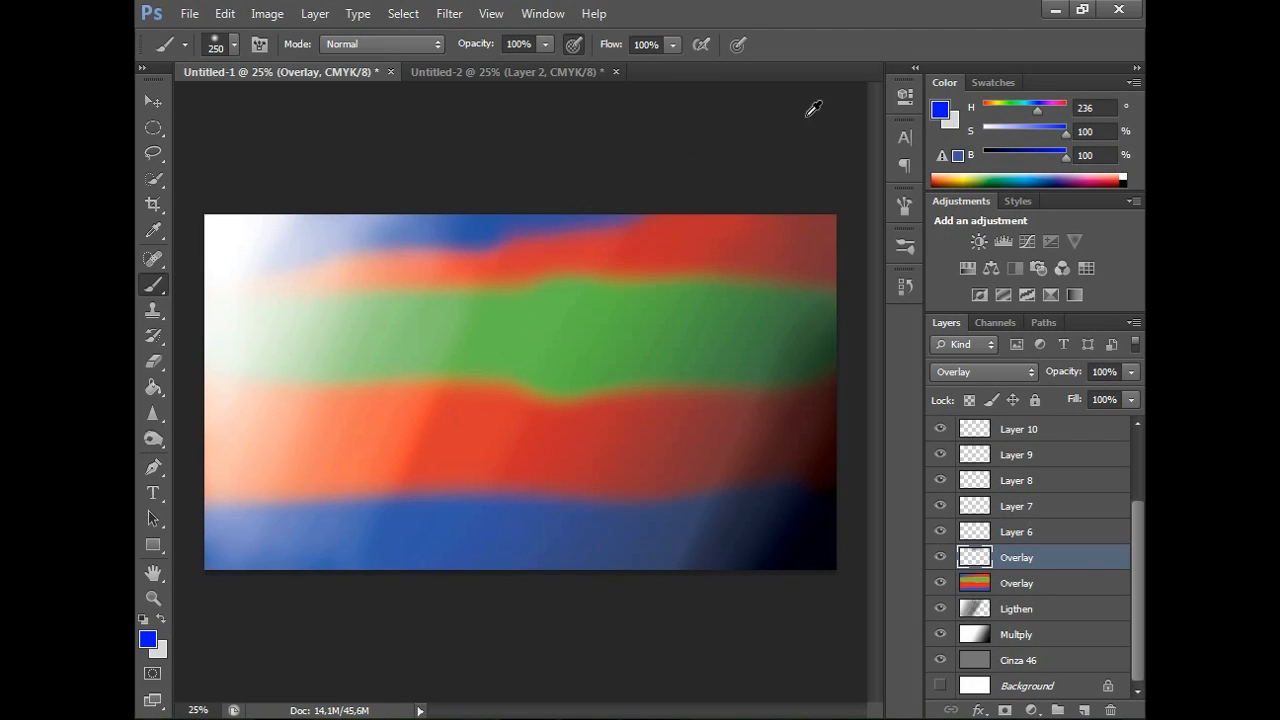
pyautogui.moveTo(1037, 106); pyautogui.dragTo(962, 122)
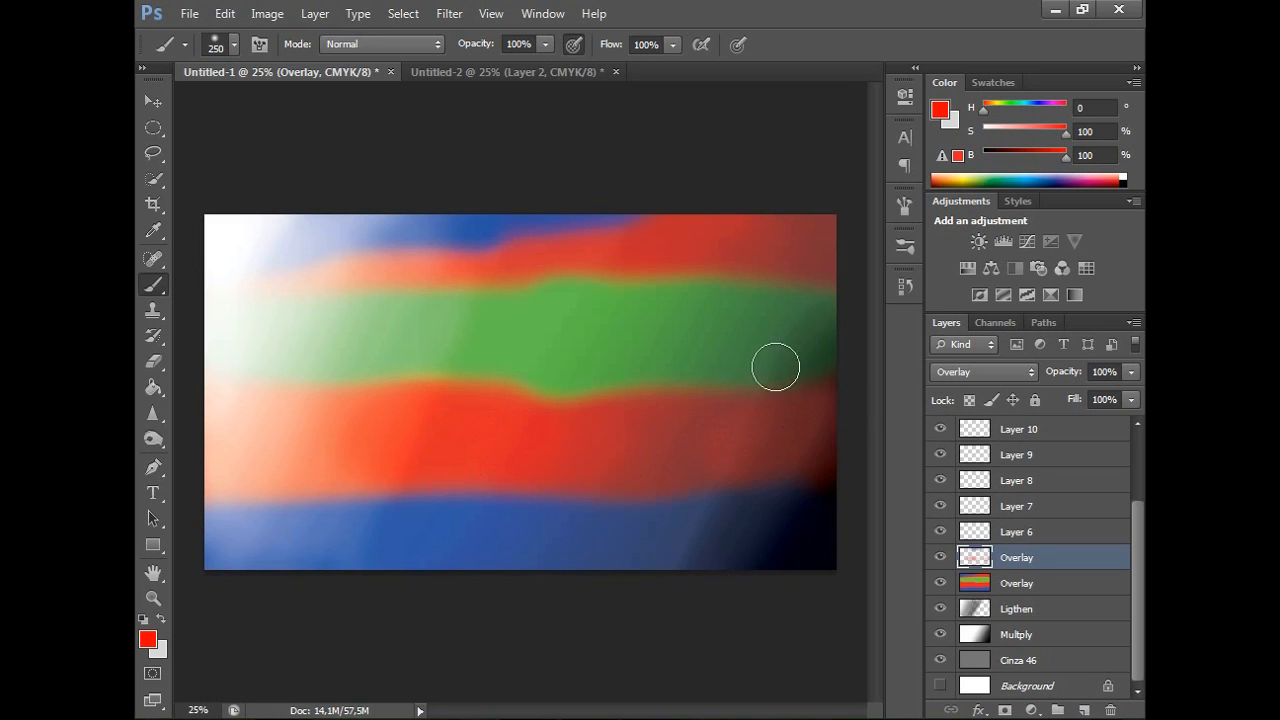
pyautogui.hotkey('ctrl', 'alt', 'z')
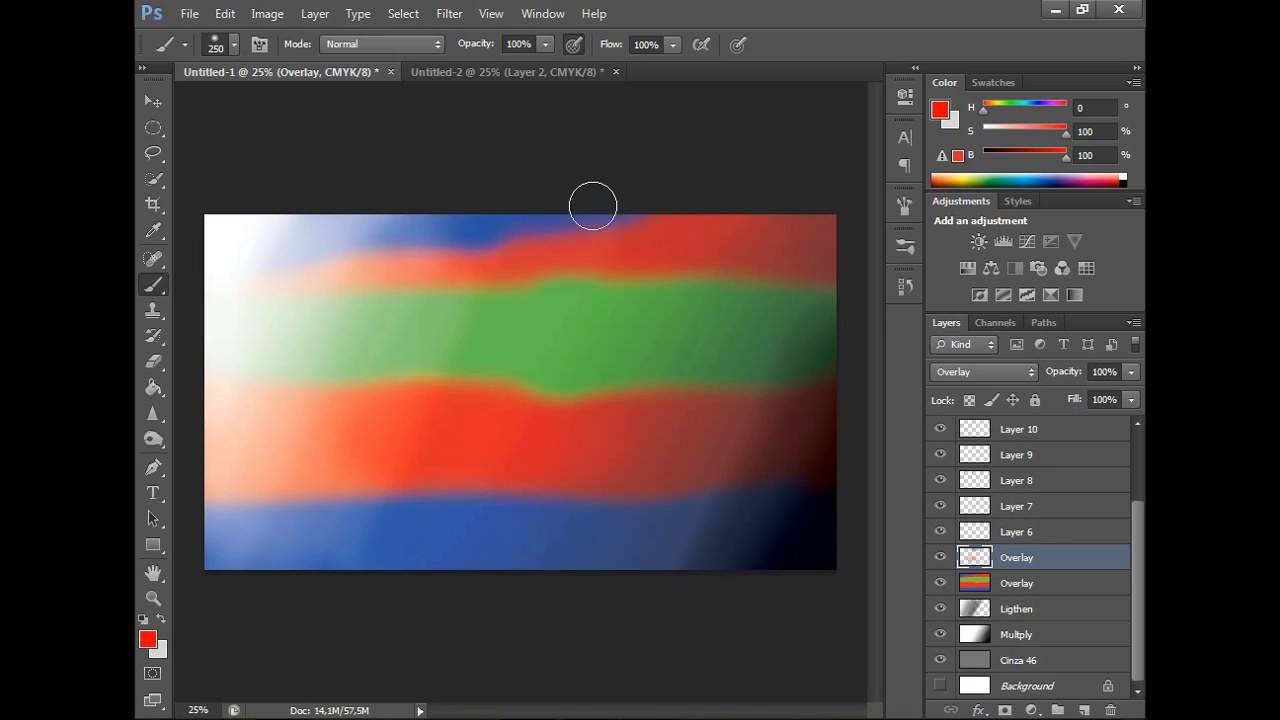
# Switch to the Untitled-2 document, set the foreground color to black and give Layer 2 the Multiply blend mode.
pyautogui.click(537, 76)
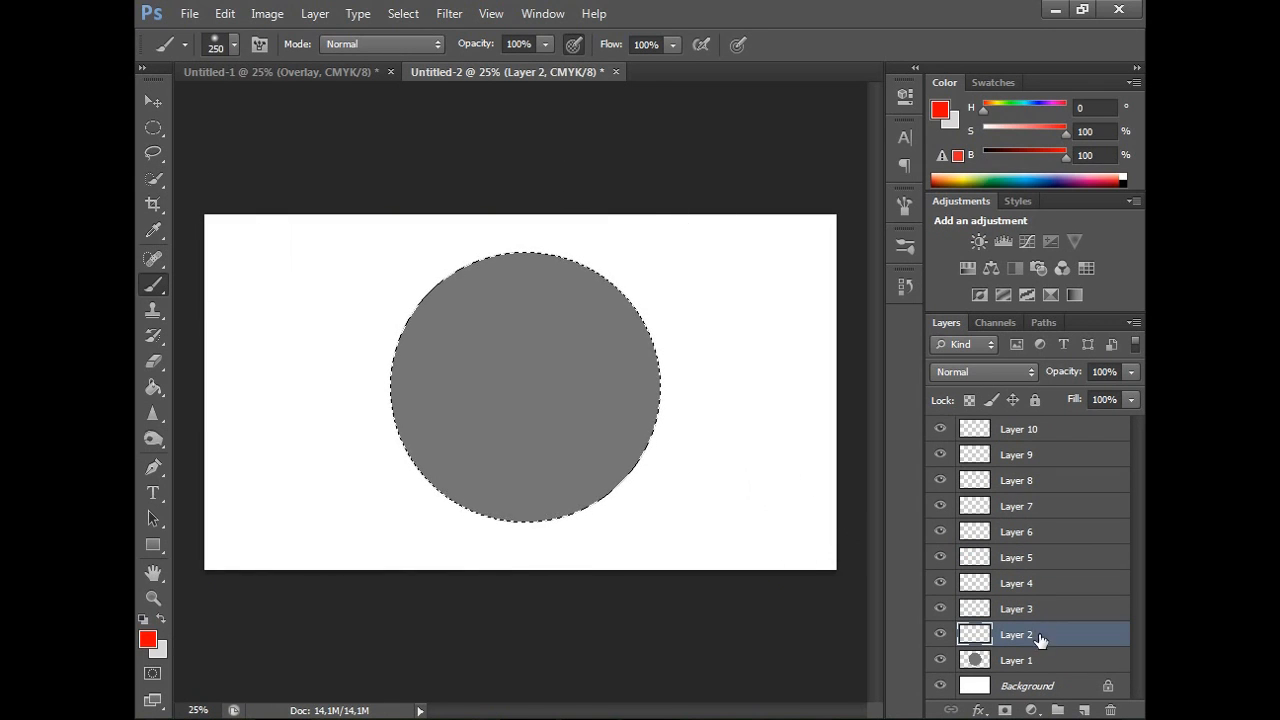
pyautogui.click(1030, 368)
pyautogui.click(897, 419)
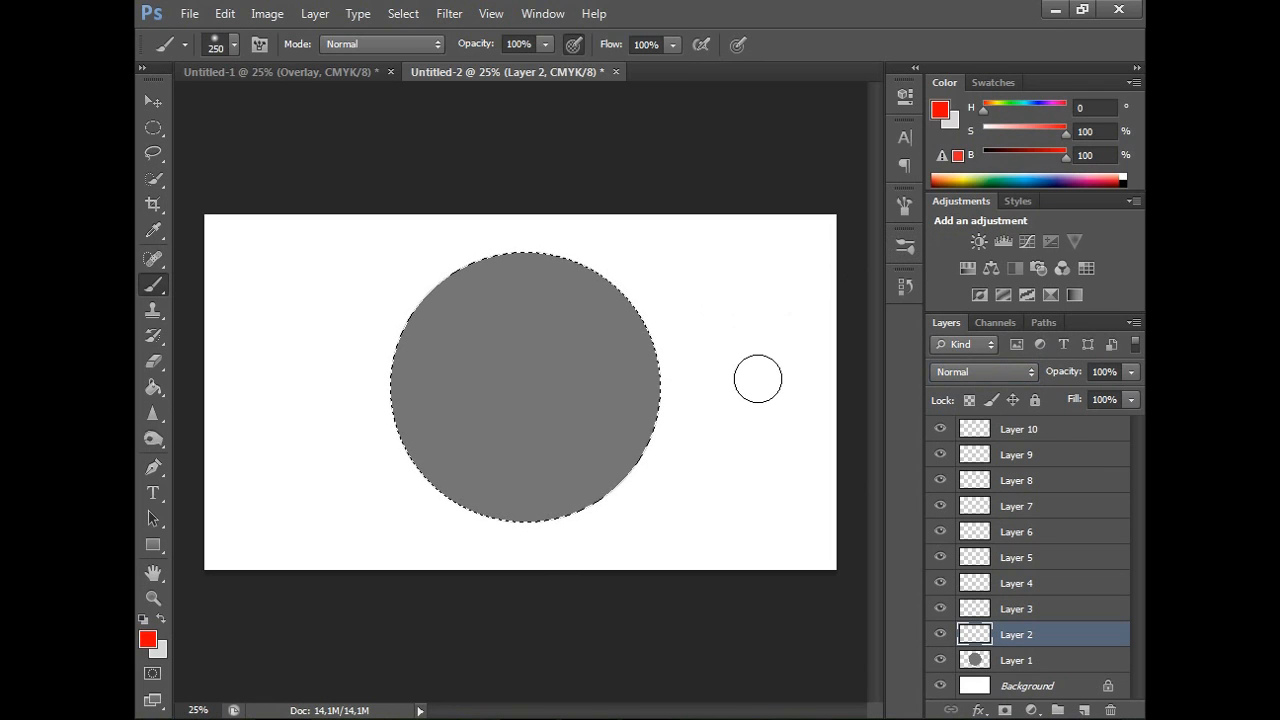
pyautogui.press('x')
pyautogui.moveTo(1050, 150); pyautogui.dragTo(984, 152)
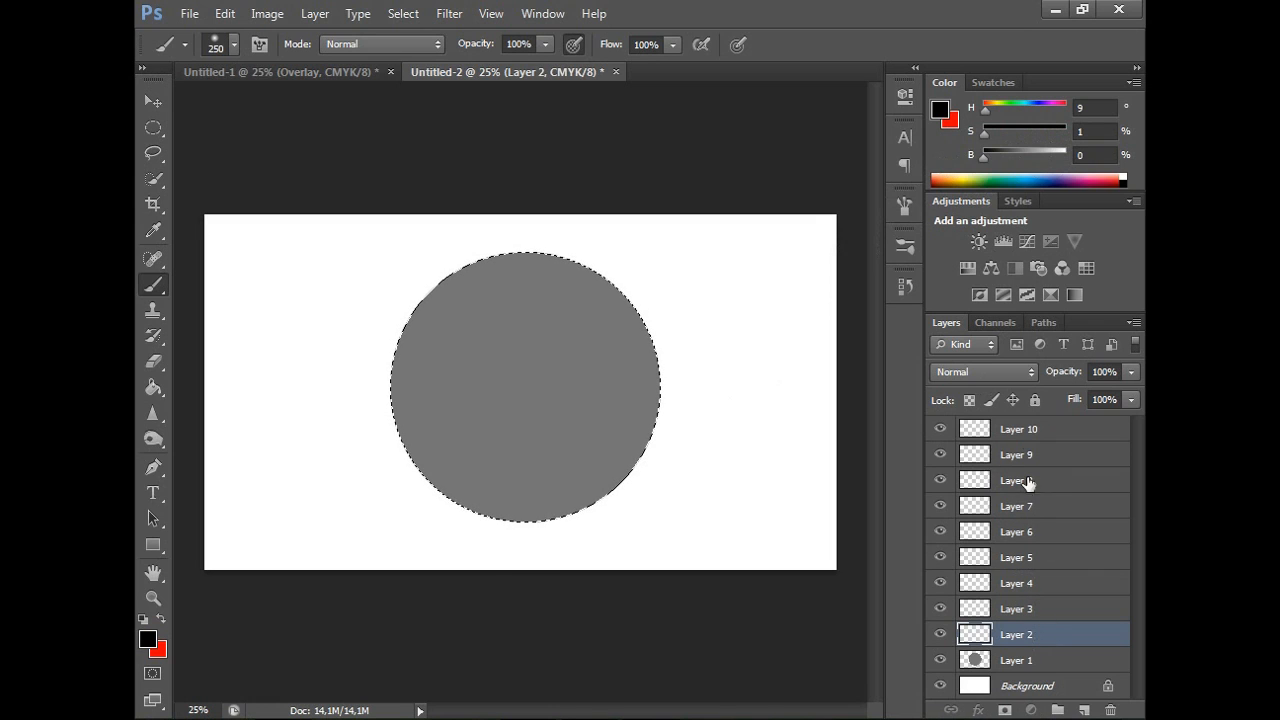
pyautogui.click(1030, 371)
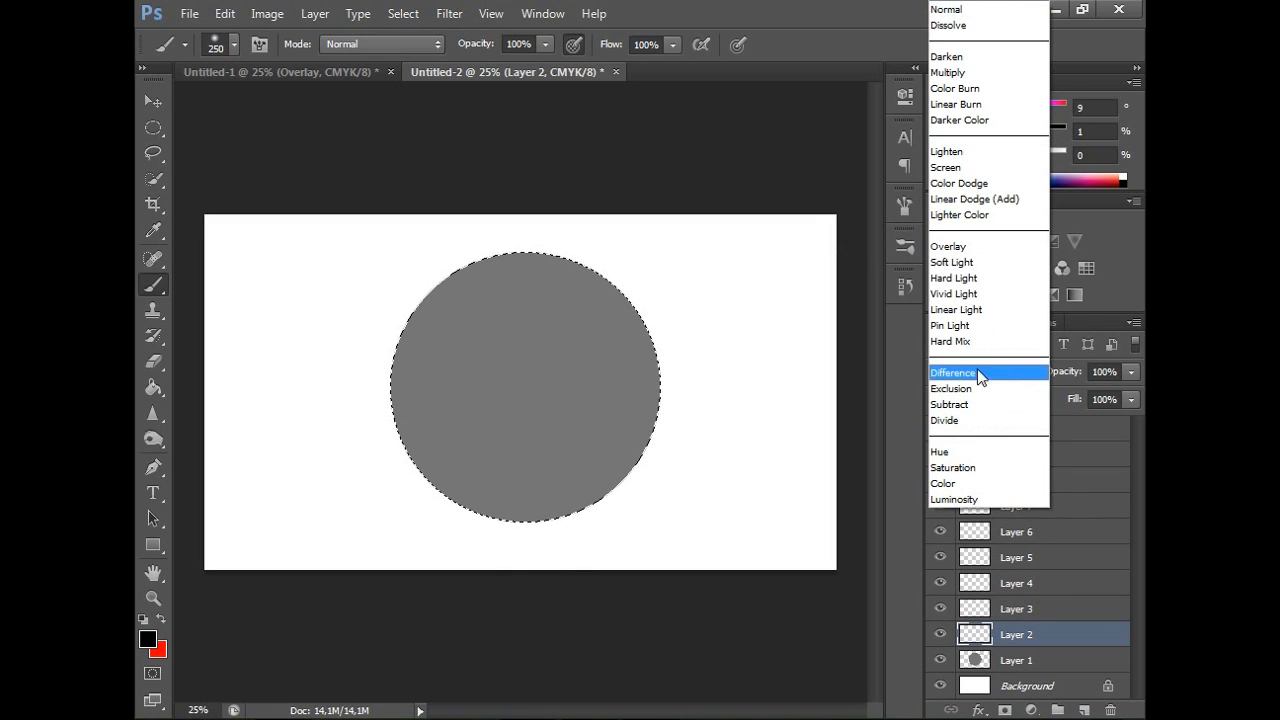
pyautogui.click(980, 72)
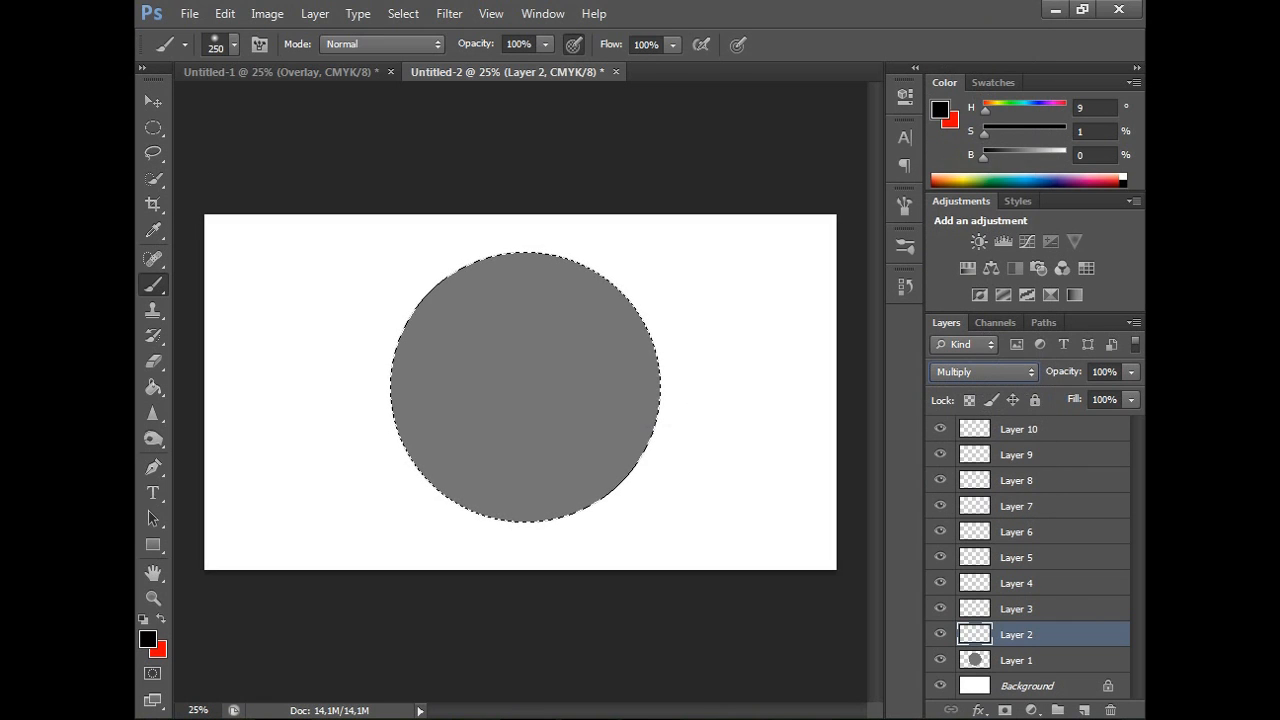
# Paint a soft black shadow along the circle's lower right side on Layer 2 and sample a gray from its edge.
pyautogui.moveTo(648, 385)
pyautogui.mouseDown()
pyautogui.moveTo(500, 517)
pyautogui.moveTo(515, 475)
pyautogui.moveTo(600, 430)
pyautogui.moveTo(552, 498)
pyautogui.mouseUp()
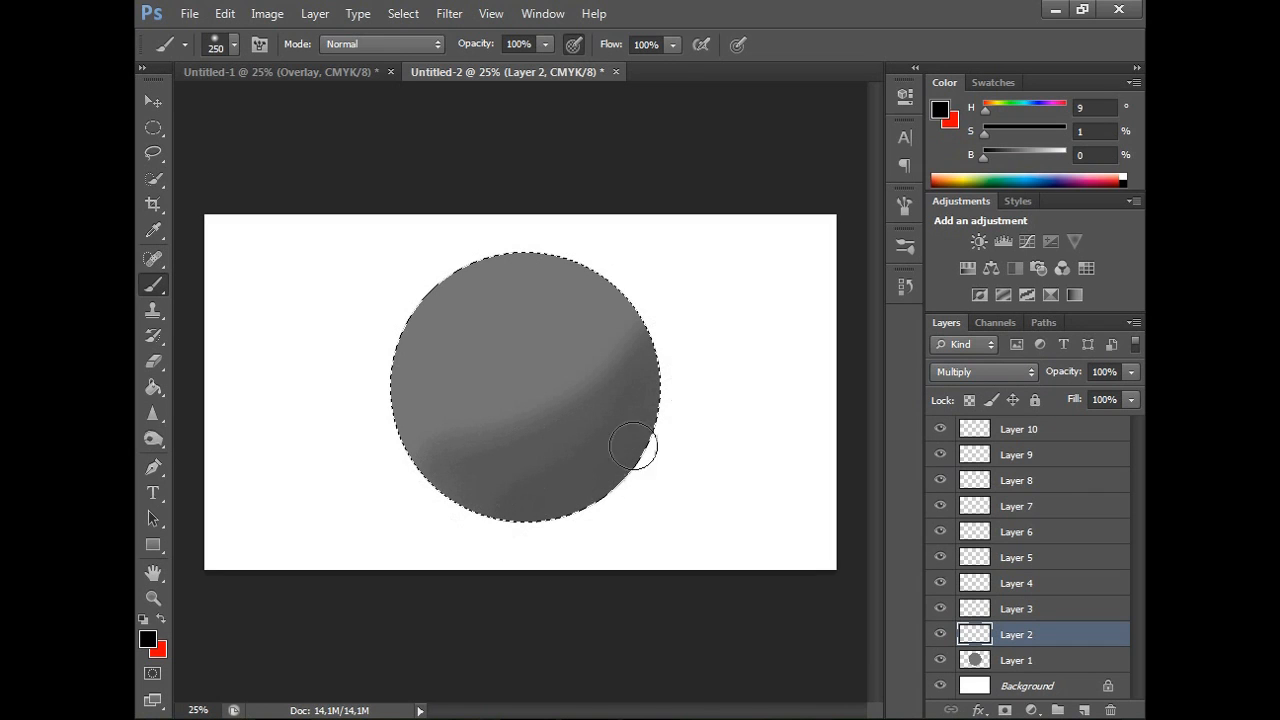
pyautogui.moveTo(652, 365)
pyautogui.mouseDown()
pyautogui.moveTo(590, 485)
pyautogui.moveTo(480, 514)
pyautogui.moveTo(561, 440)
pyautogui.mouseUp()
pyautogui.keyDown('alt'); pyautogui.click(564, 418); pyautogui.keyUp('alt')
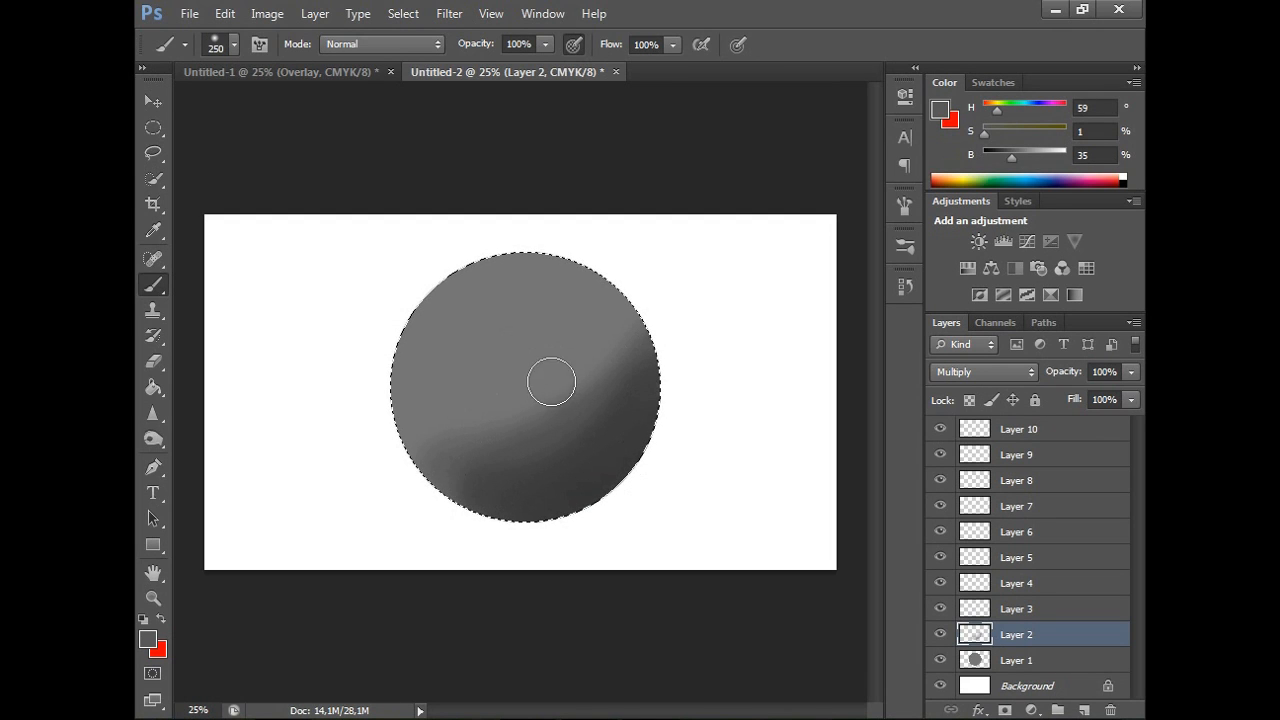
# Make the pen's tip sensitivity one notch firmer in the Wacom tablet properties and return to the canvas.
pyautogui.rightClick(590, 718)
pyautogui.click(582, 643)
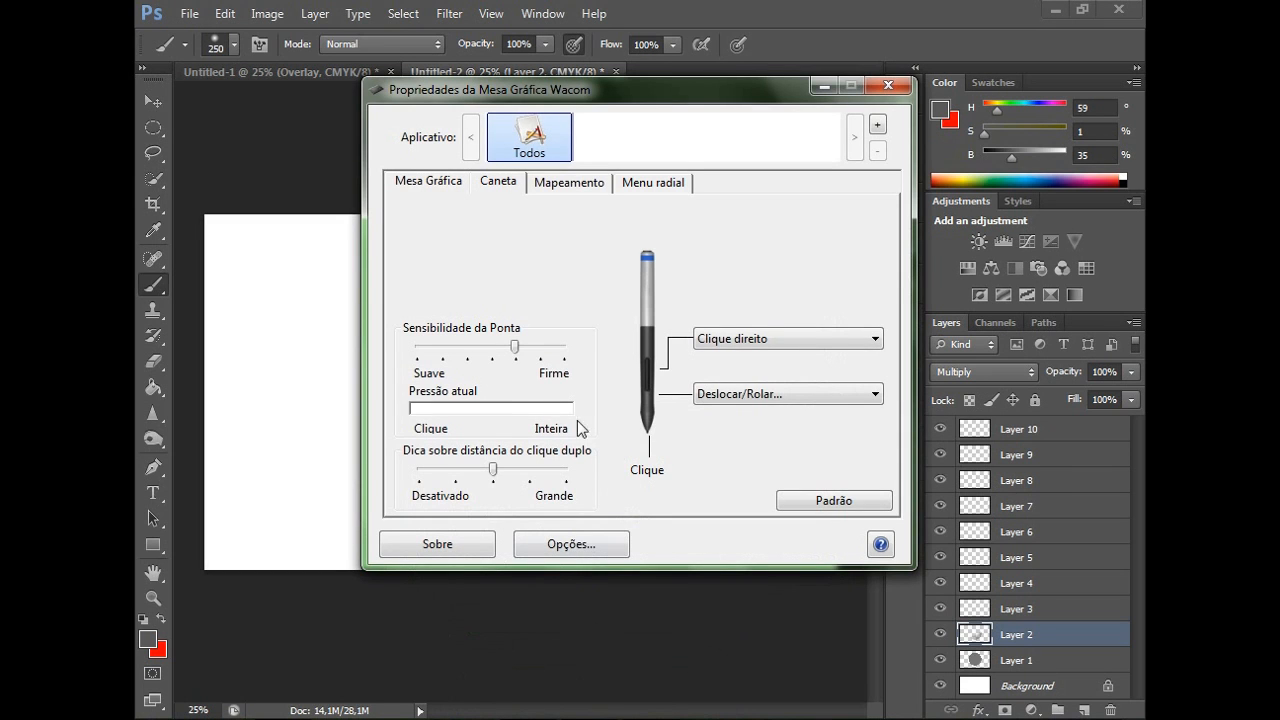
pyautogui.moveTo(521, 350); pyautogui.dragTo(537, 350)
pyautogui.click(590, 718)
# Blend the shadow's edge into the gray circle with sampled mid and dark grays.
pyautogui.keyDown('alt'); pyautogui.click(605, 325); pyautogui.keyUp('alt')
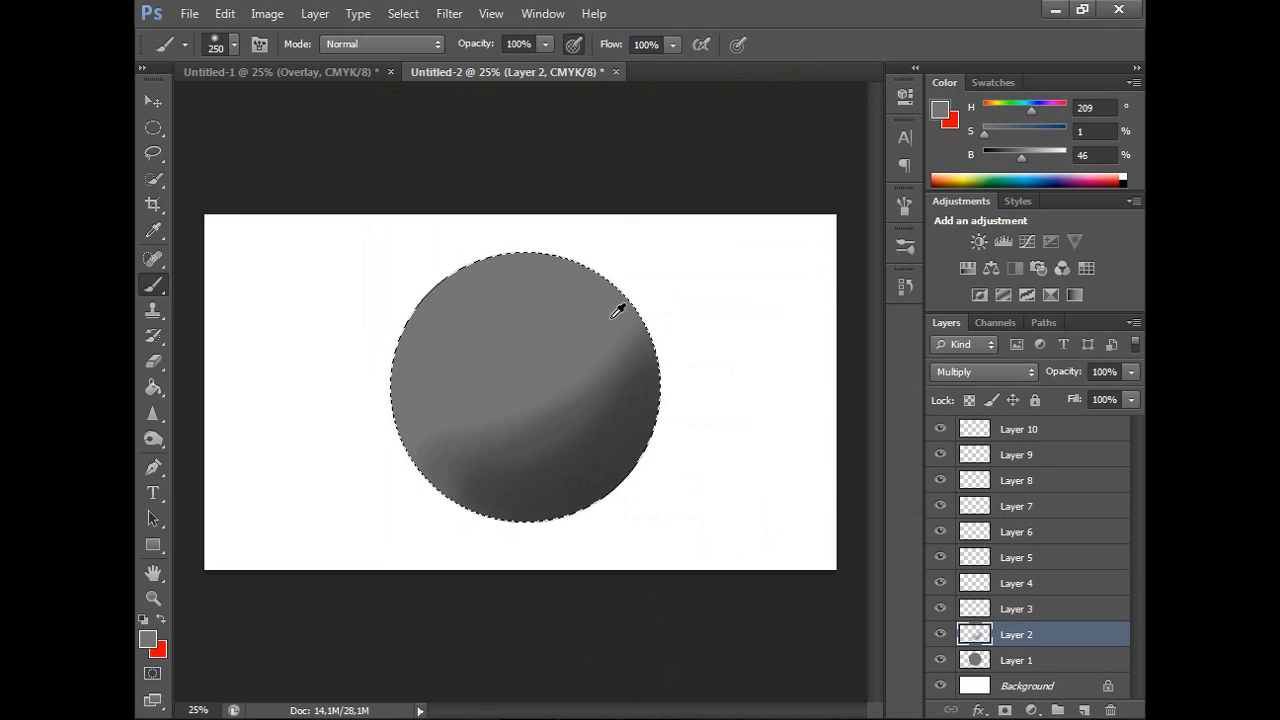
pyautogui.keyDown('alt'); pyautogui.click(650, 350); pyautogui.keyUp('alt')
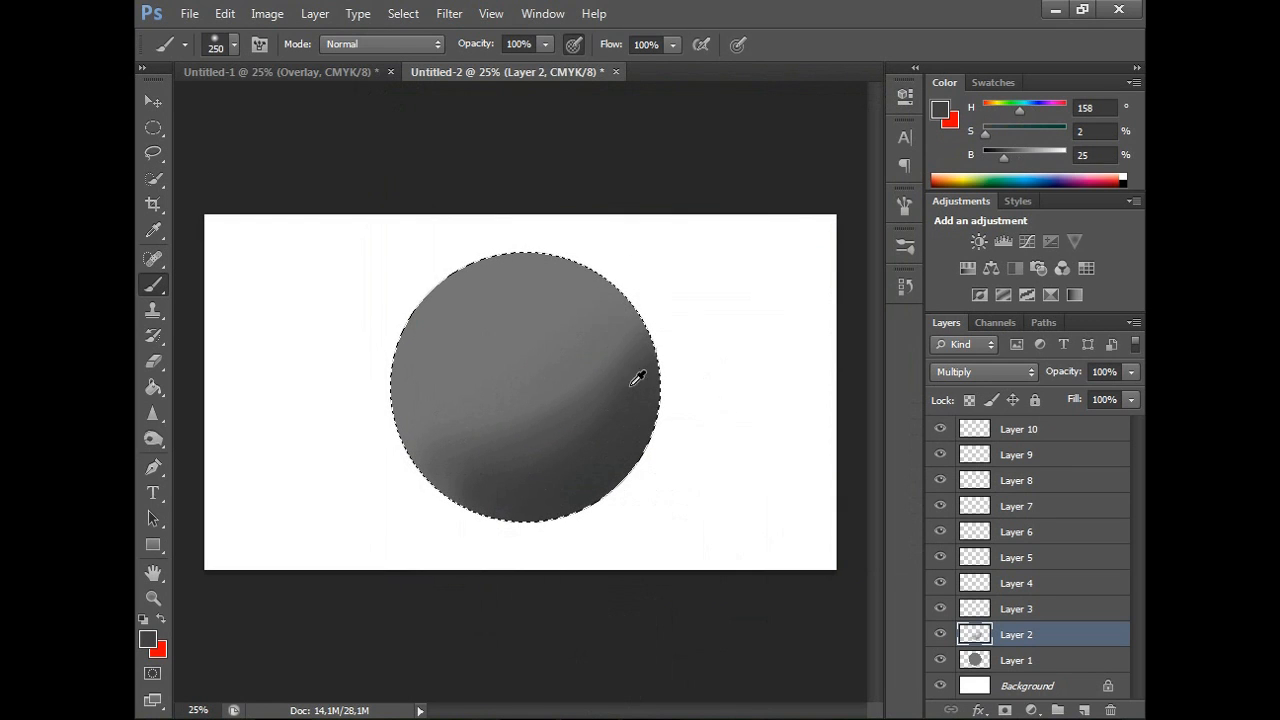
pyautogui.keyDown('alt'); pyautogui.click(655, 305); pyautogui.keyUp('alt')
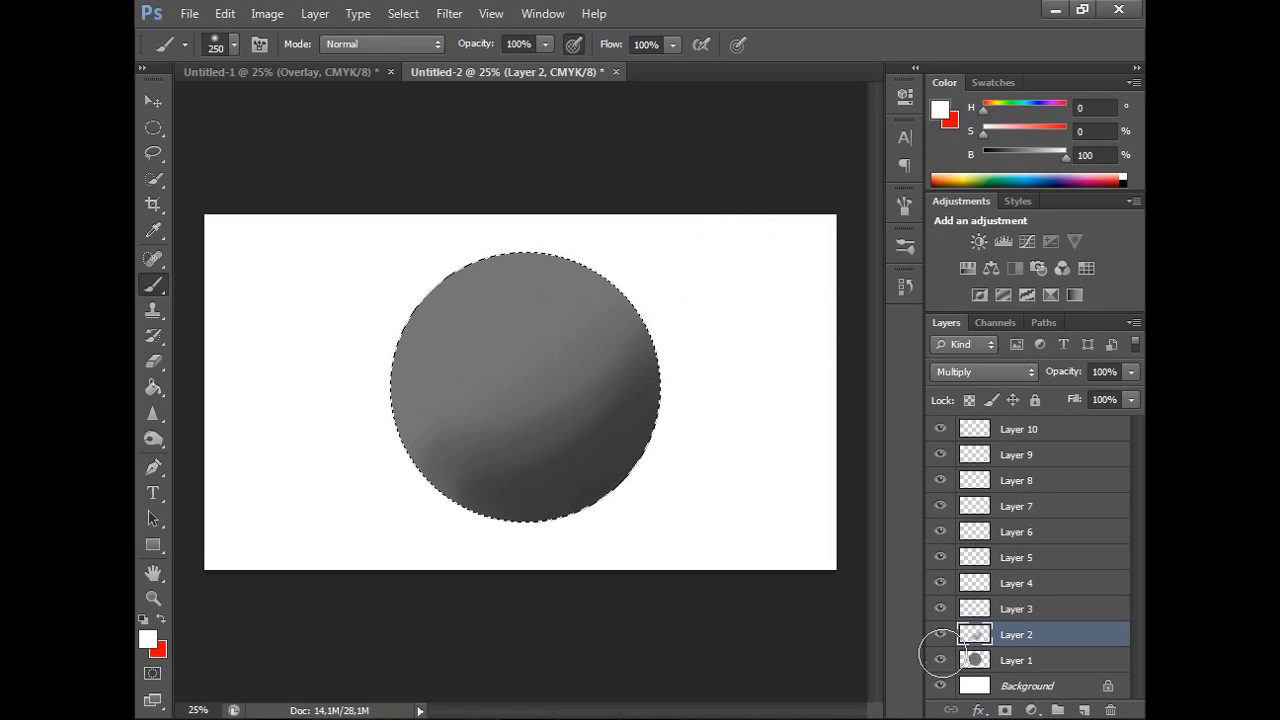
# Hide Layer 1 and soften the shadow's transition on Layer 2 with sampled white and gray tones.
pyautogui.click(940, 660)
pyautogui.keyDown('alt'); pyautogui.click(593, 288); pyautogui.keyUp('alt')
pyautogui.moveTo(635, 315)
pyautogui.mouseDown()
pyautogui.moveTo(620, 370)
pyautogui.moveTo(460, 465)
pyautogui.moveTo(632, 338)
pyautogui.mouseUp()
pyautogui.moveTo(530, 465)
pyautogui.mouseDown()
pyautogui.moveTo(646, 369)
pyautogui.moveTo(461, 473)
pyautogui.mouseUp()
pyautogui.keyDown('alt'); pyautogui.click(575, 280); pyautogui.keyUp('alt')
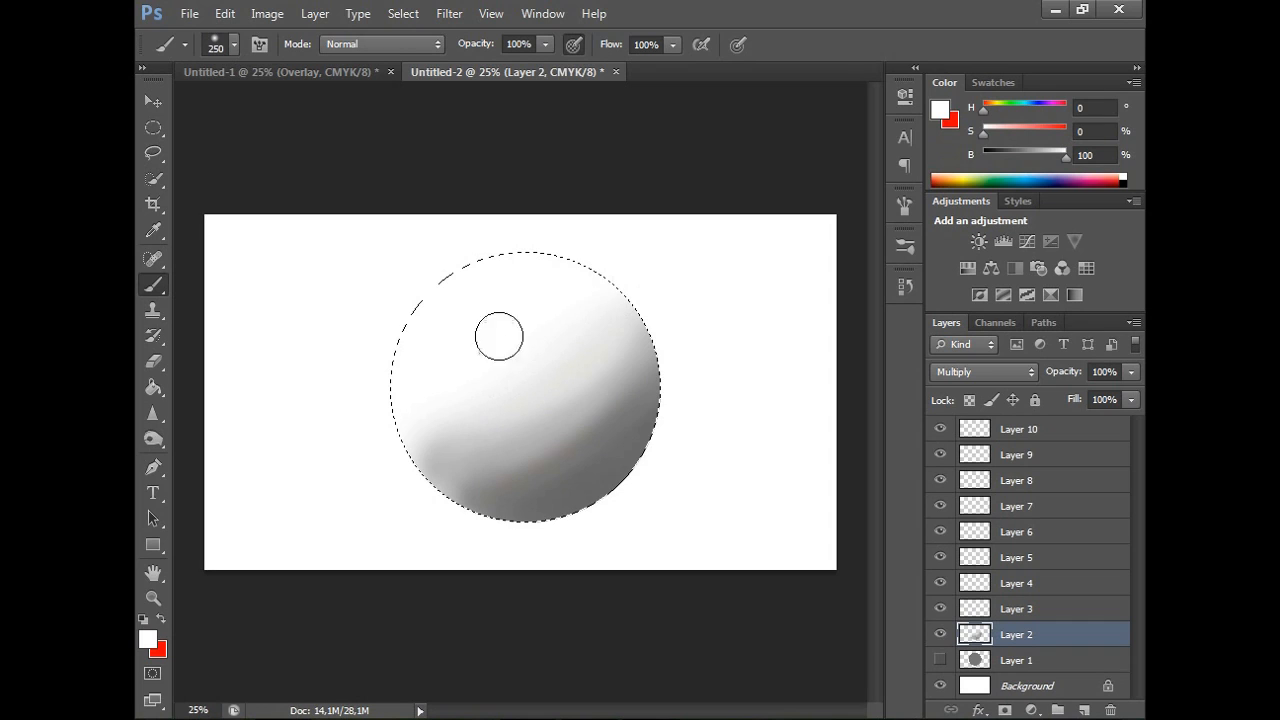
pyautogui.keyDown('alt'); pyautogui.click(448, 466); pyautogui.keyUp('alt')
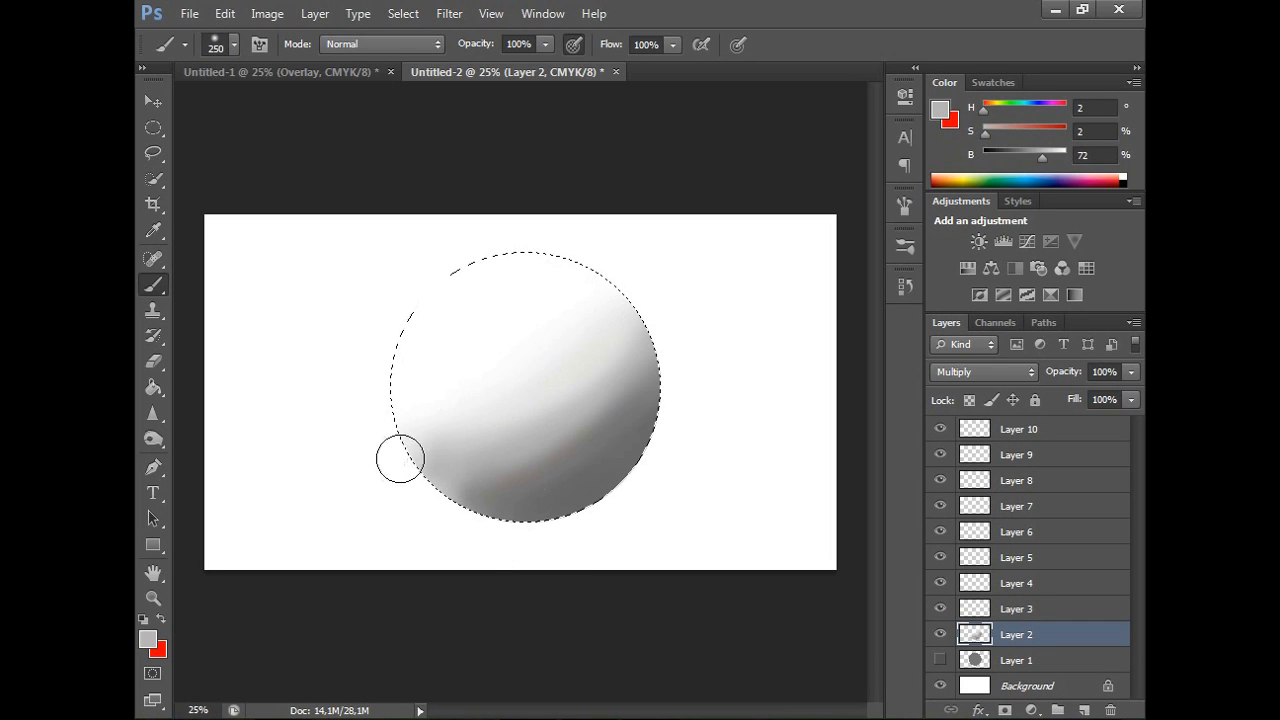
pyautogui.keyDown('alt'); pyautogui.click(516, 490); pyautogui.keyUp('alt')
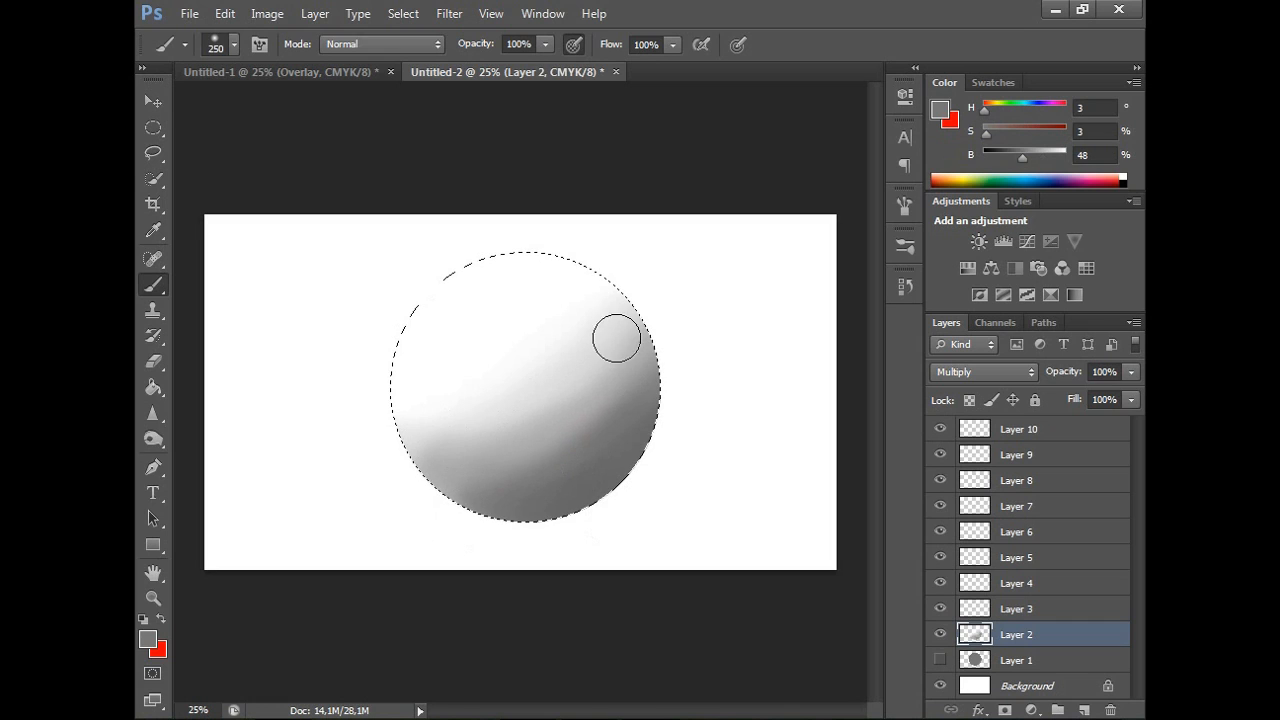
# Set the color's brightness to 0 and darken the shadow along the circle's lower right edge.
pyautogui.moveTo(1022, 157); pyautogui.dragTo(983, 157)
pyautogui.moveTo(614, 457); pyautogui.dragTo(647, 456)
pyautogui.moveTo(434, 489)
pyautogui.mouseDown()
pyautogui.moveTo(554, 482)
pyautogui.moveTo(632, 388)
pyautogui.mouseUp()
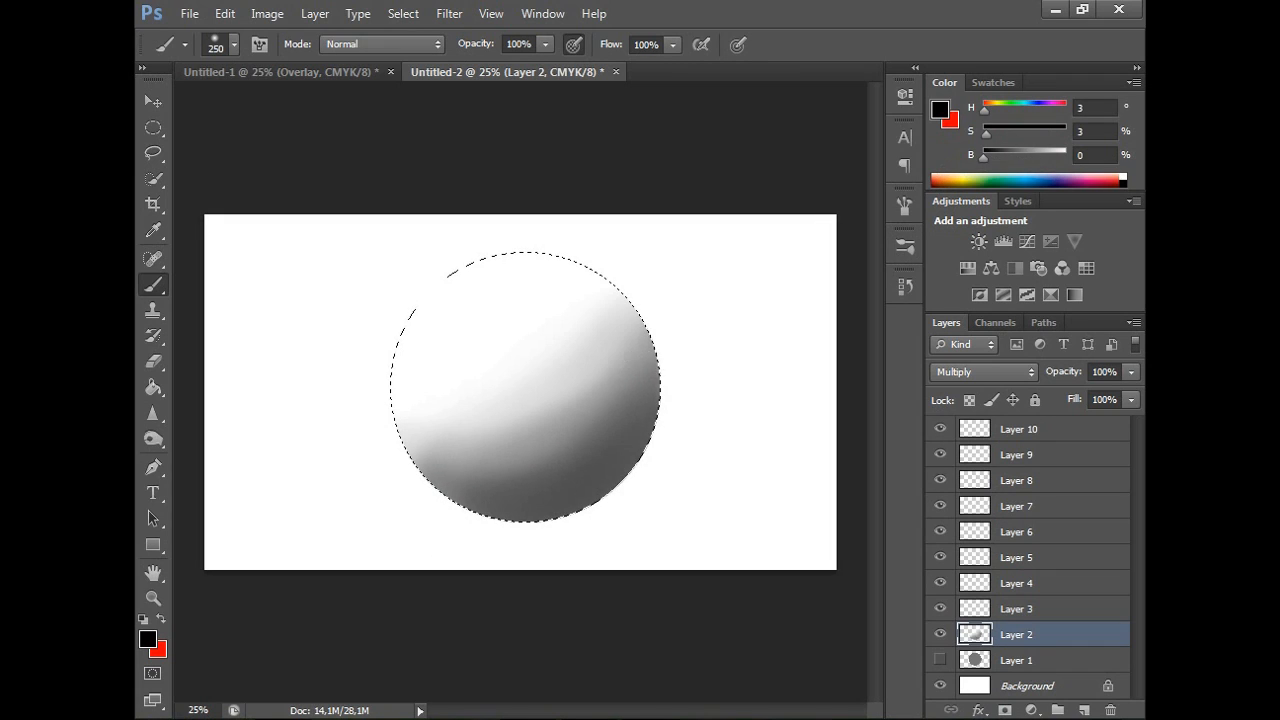
# Smooth the shadow's fade into white with sampled light and gray tones, enabling pen pressure for brush opacity.
pyautogui.keyDown('alt'); pyautogui.click(612, 376); pyautogui.keyUp('alt')
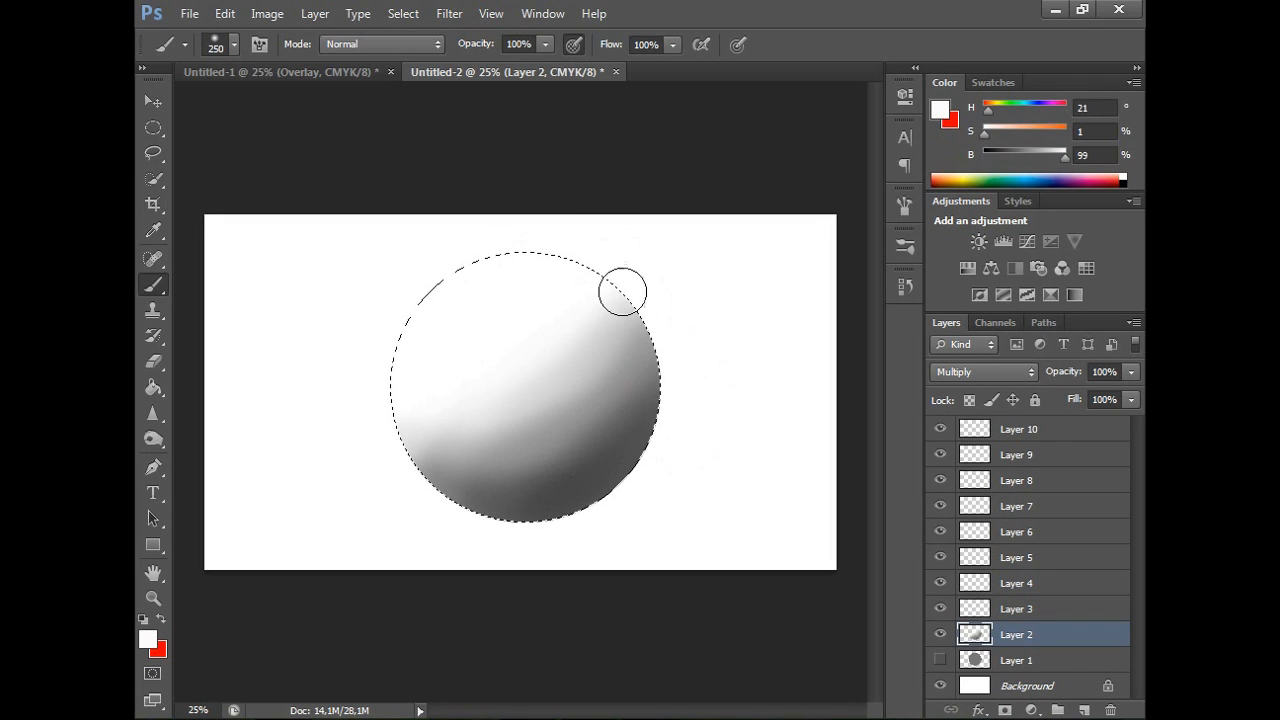
pyautogui.keyDown('alt'); pyautogui.click(519, 431); pyautogui.keyUp('alt')
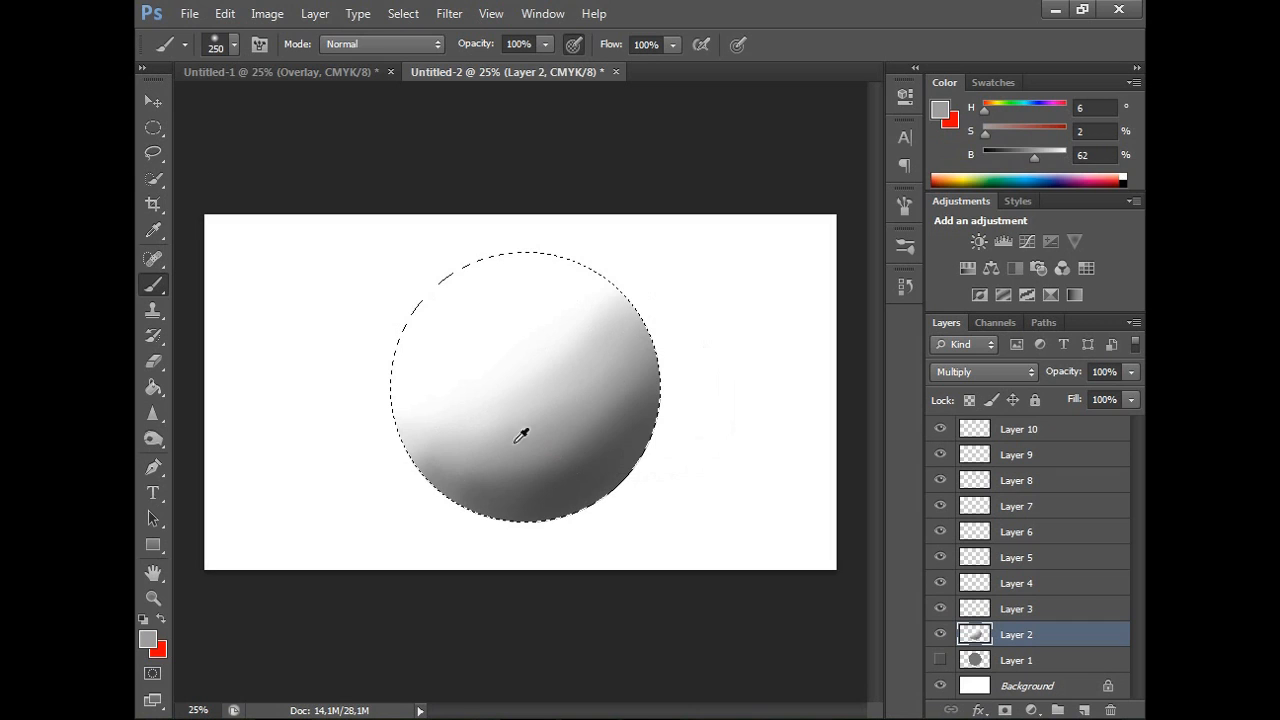
pyautogui.moveTo(612, 298); pyautogui.dragTo(445, 405)
pyautogui.keyDown('alt'); pyautogui.click(515, 317); pyautogui.keyUp('alt')
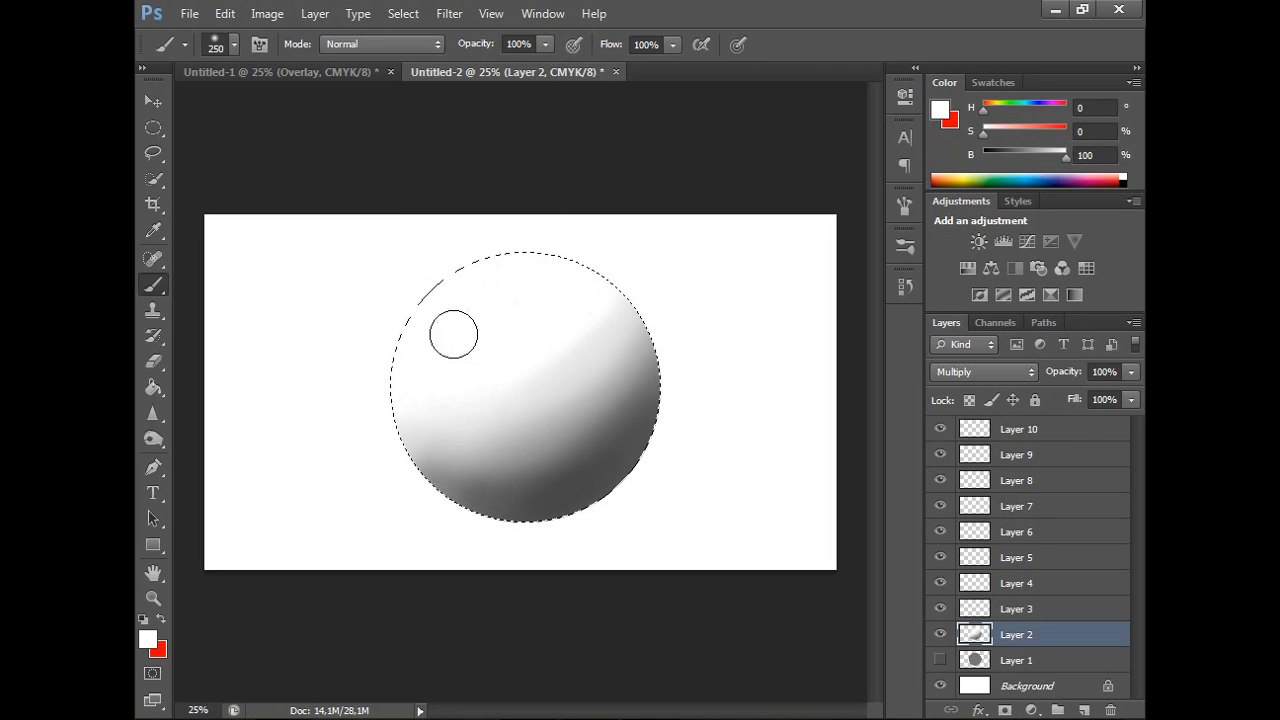
pyautogui.click(574, 44)
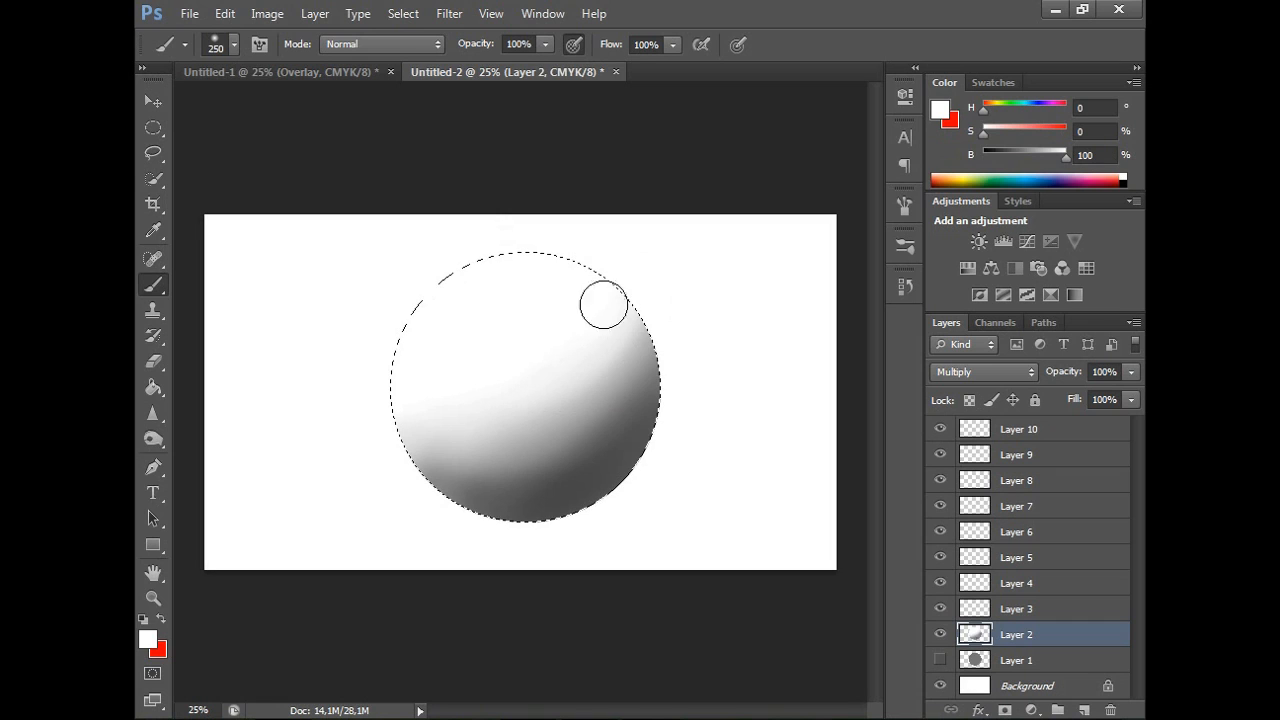
pyautogui.keyDown('alt'); pyautogui.click(627, 368); pyautogui.keyUp('alt')
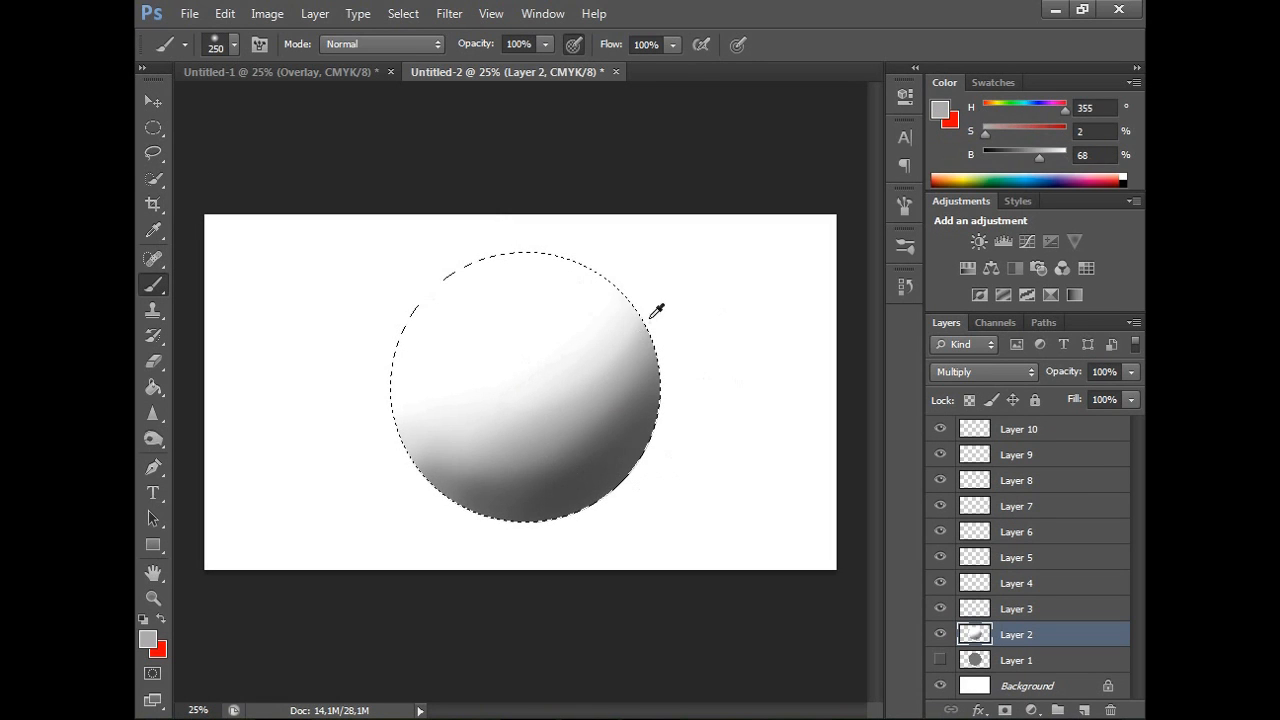
# Deepen the shadow near the circle's lower edge with brightness 0 and show Layer 1 again.
pyautogui.keyDown('alt'); pyautogui.click(474, 469); pyautogui.keyUp('alt')
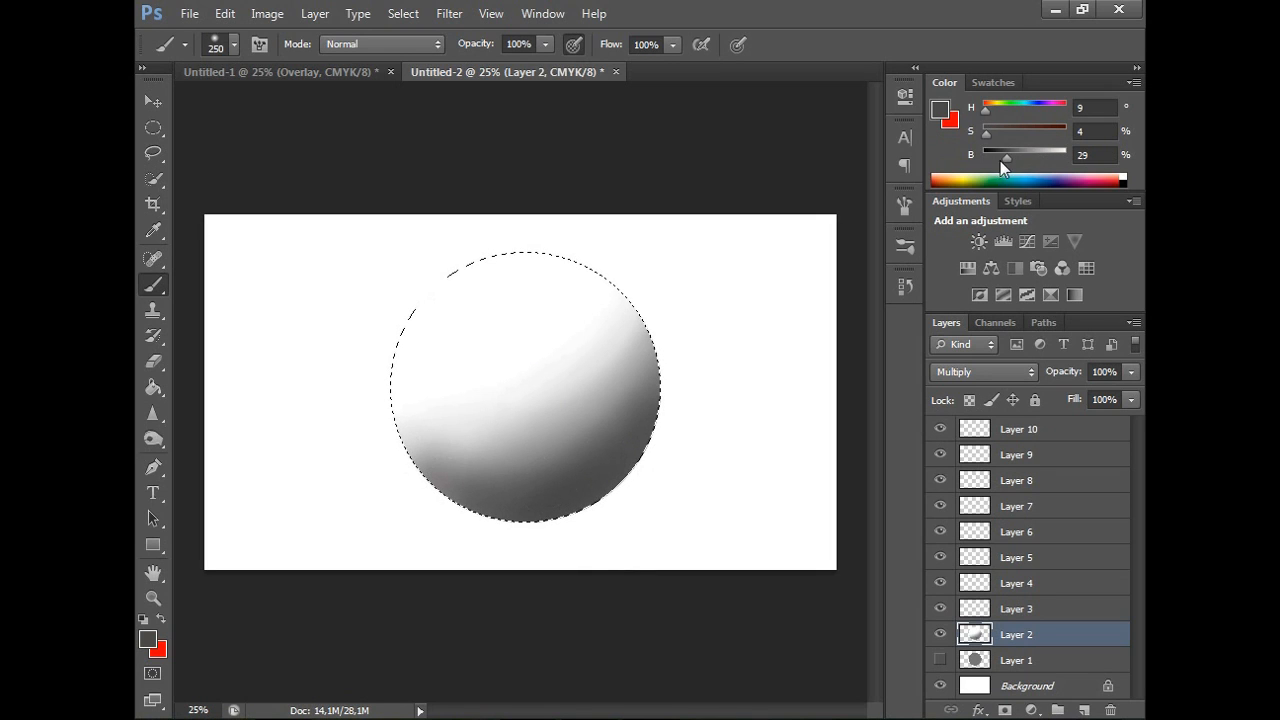
pyautogui.moveTo(1003, 160); pyautogui.dragTo(984, 160)
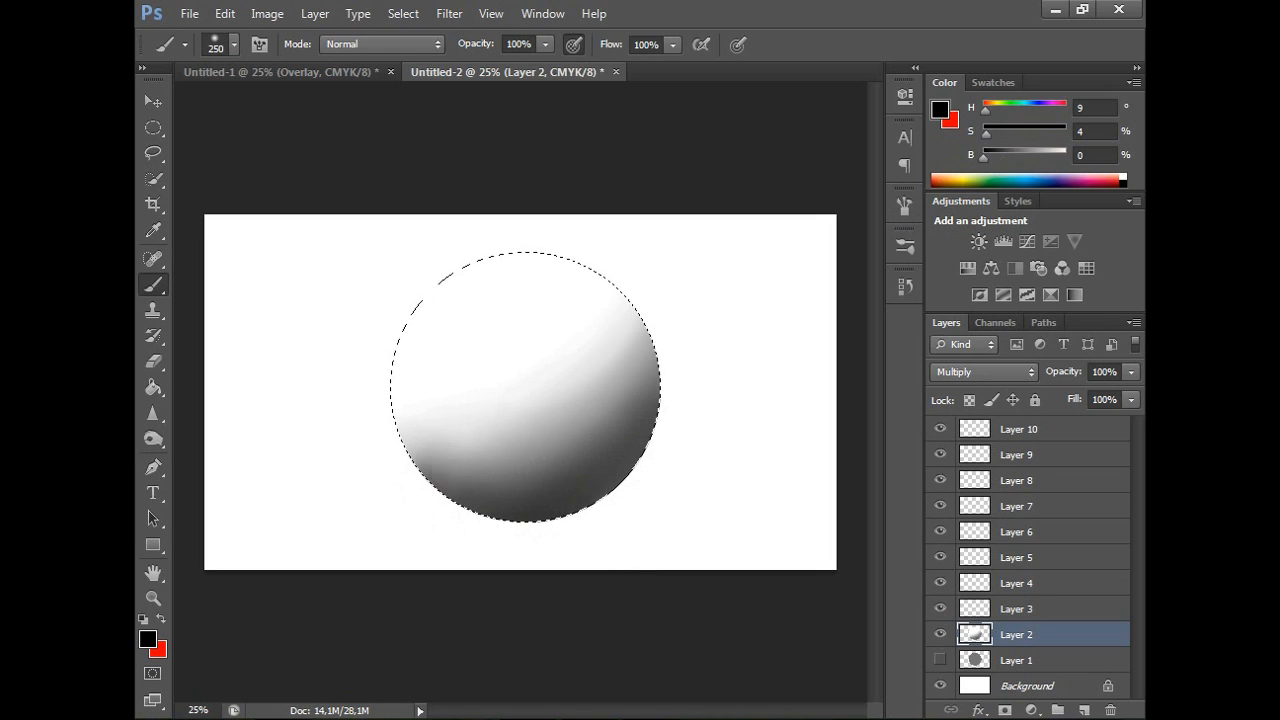
pyautogui.click(939, 661)
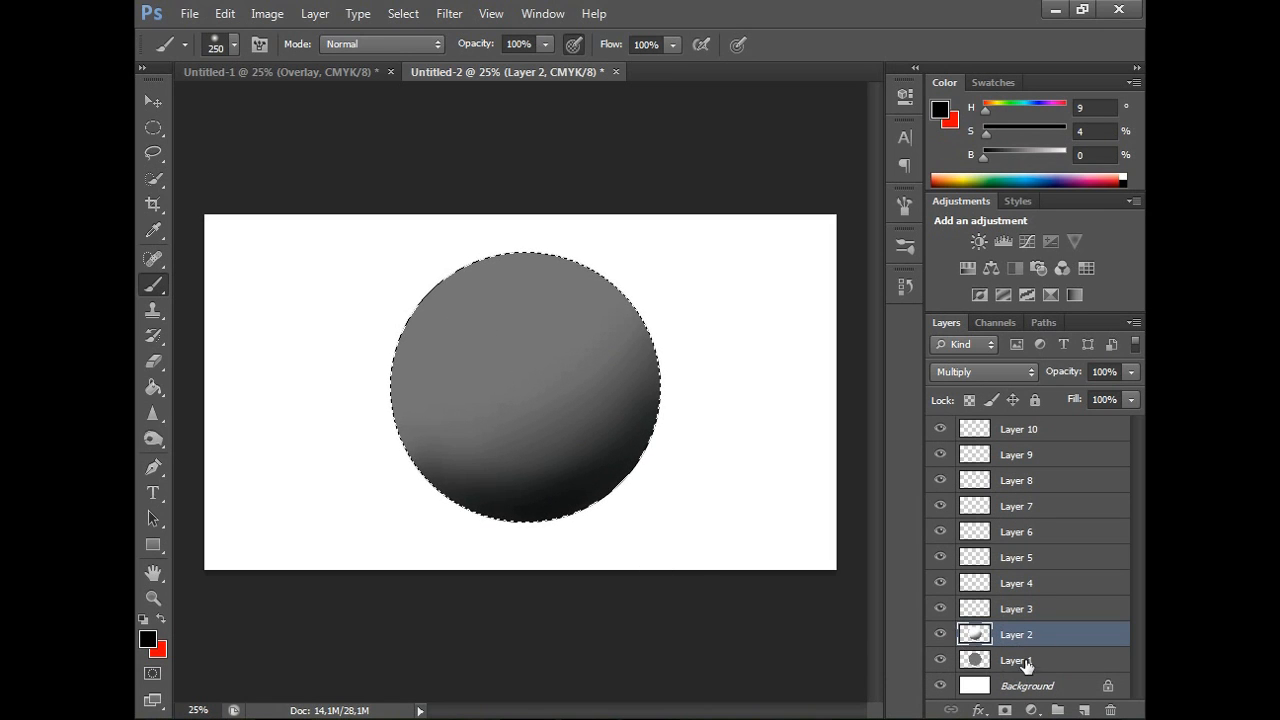
# Set Layer 3 to the Lighten blend mode and sample white from the background.
pyautogui.click(1030, 609)
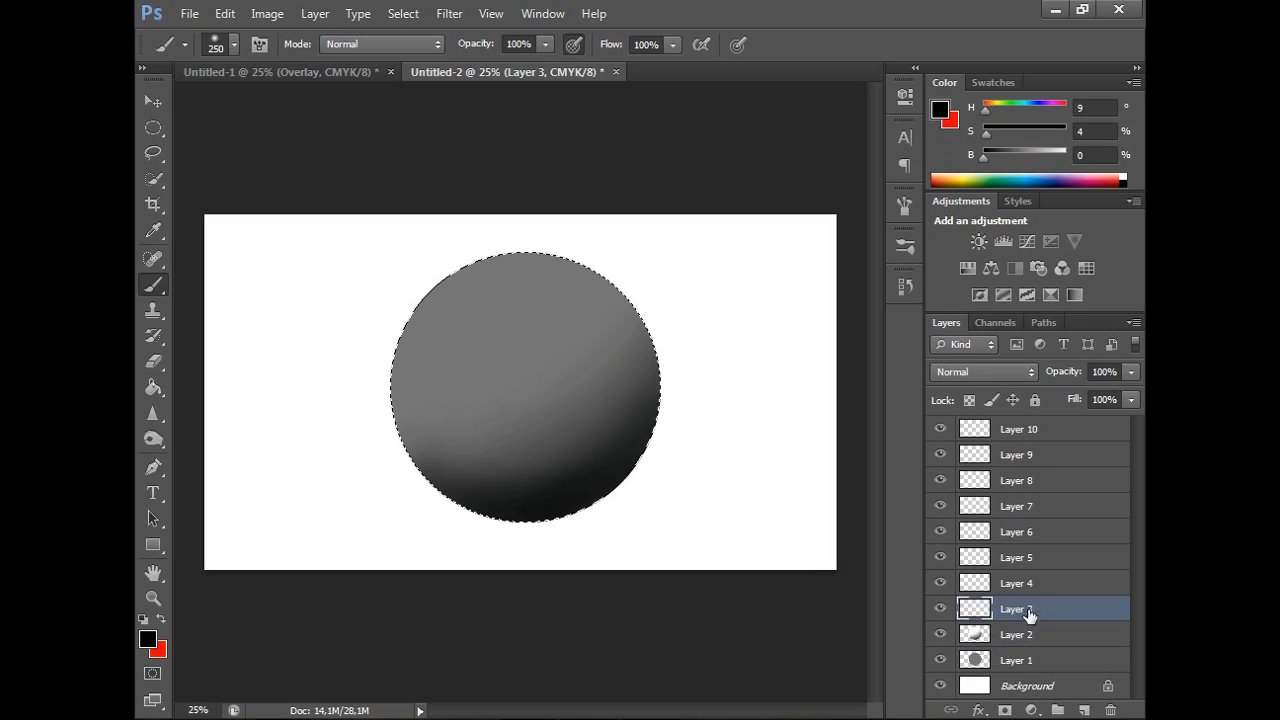
pyautogui.click(1031, 372)
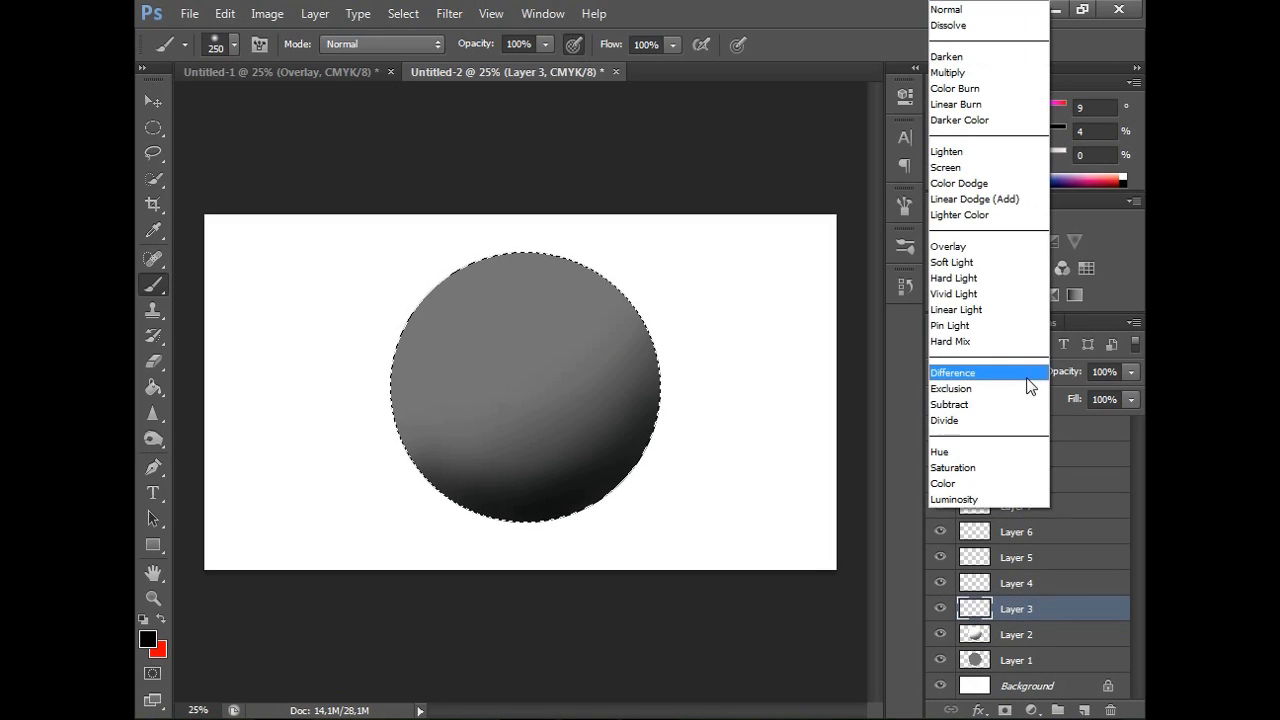
pyautogui.click(987, 152)
pyautogui.keyDown('alt'); pyautogui.click(749, 343); pyautogui.keyUp('alt')
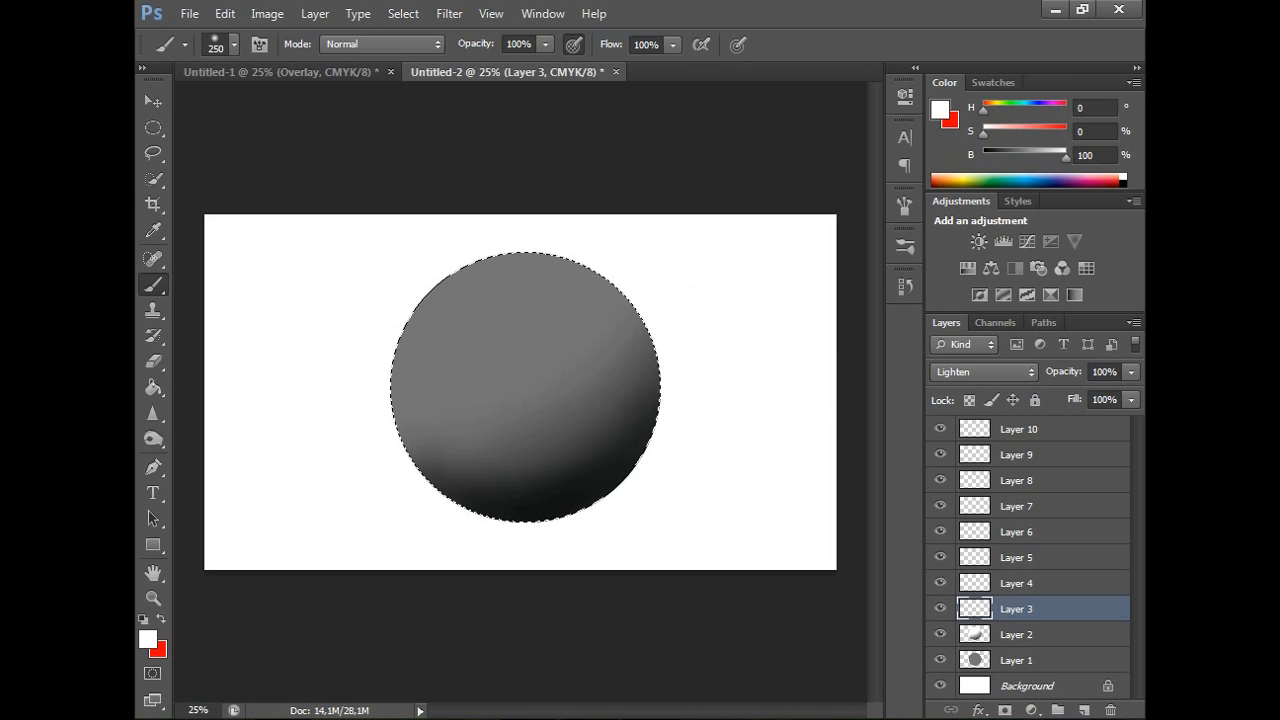
# Paint a soft white highlight on the circle's upper left area on Layer 3.
pyautogui.click(492, 314)
pyautogui.moveTo(488, 310)
pyautogui.mouseDown()
pyautogui.moveTo(454, 310)
pyautogui.moveTo(532, 302)
pyautogui.moveTo(445, 332)
pyautogui.moveTo(488, 318)
pyautogui.mouseUp()
pyautogui.click(483, 310)
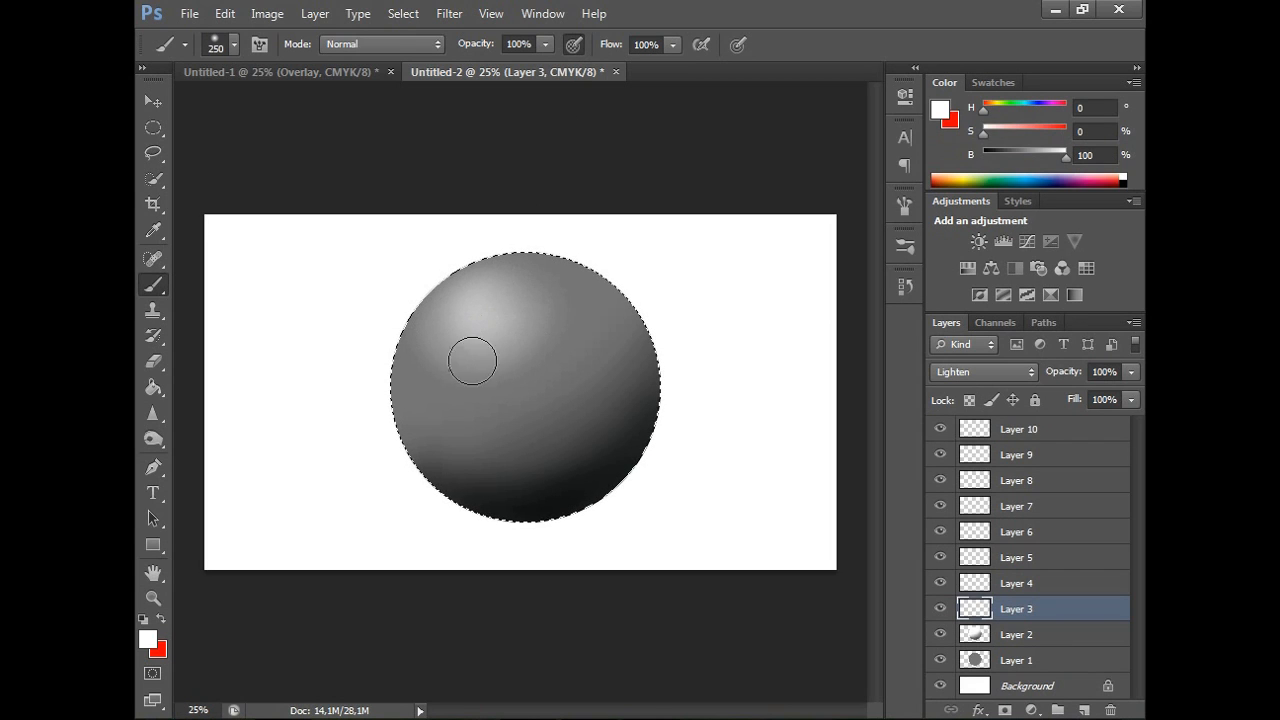
pyautogui.click(483, 310)
pyautogui.click(504, 288)
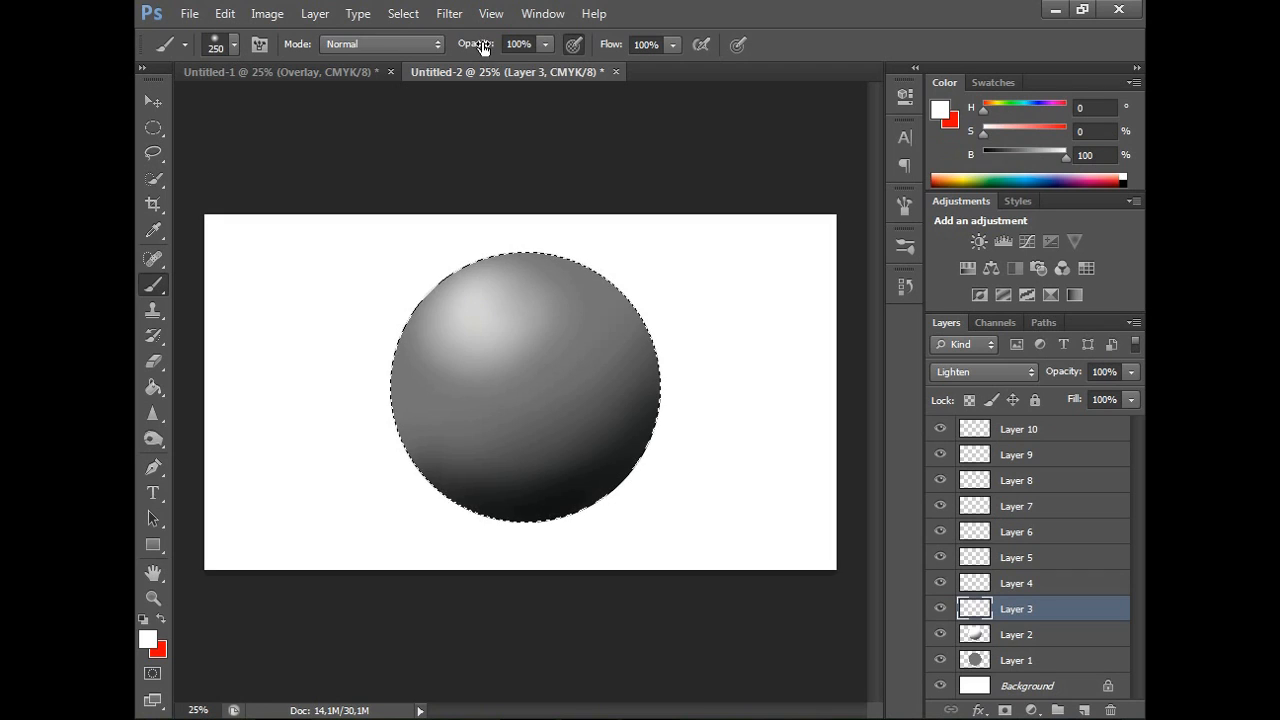
pyautogui.click(487, 293)
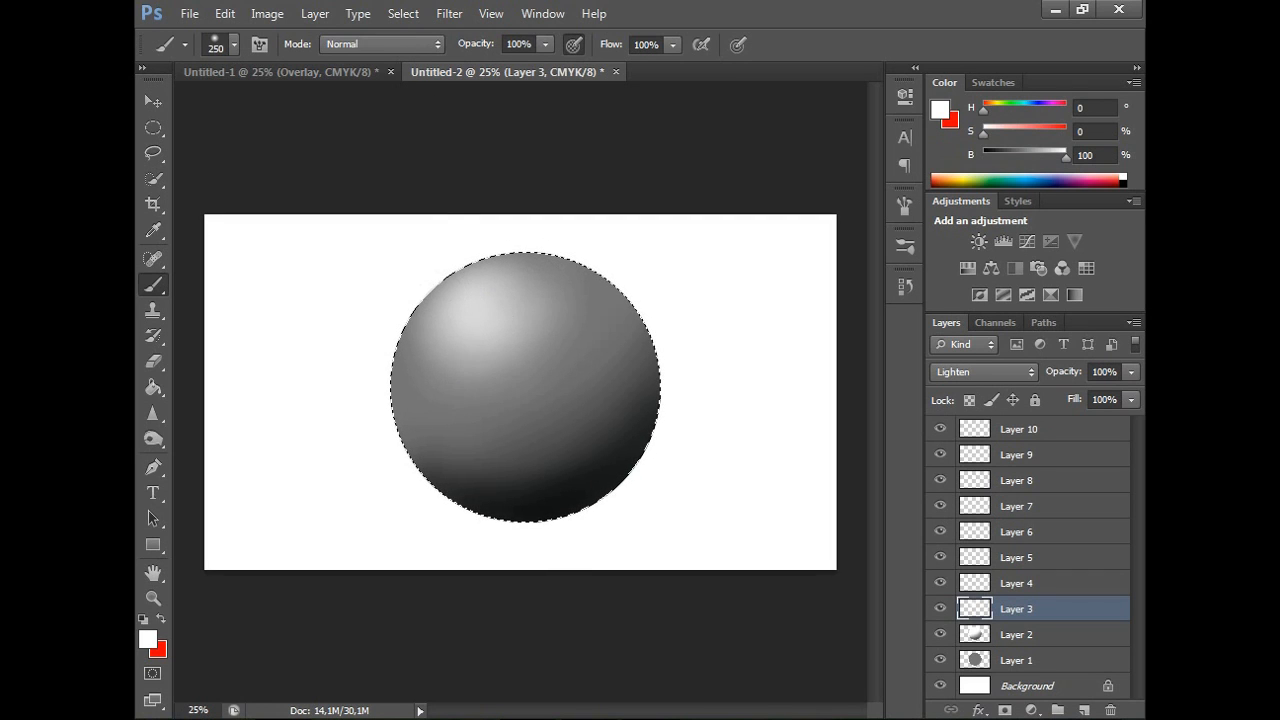
# Brighten the highlight's center with white and blend its edges into the circle using sampled gray tones.
pyautogui.keyDown('alt'); pyautogui.click(428, 340); pyautogui.keyUp('alt')
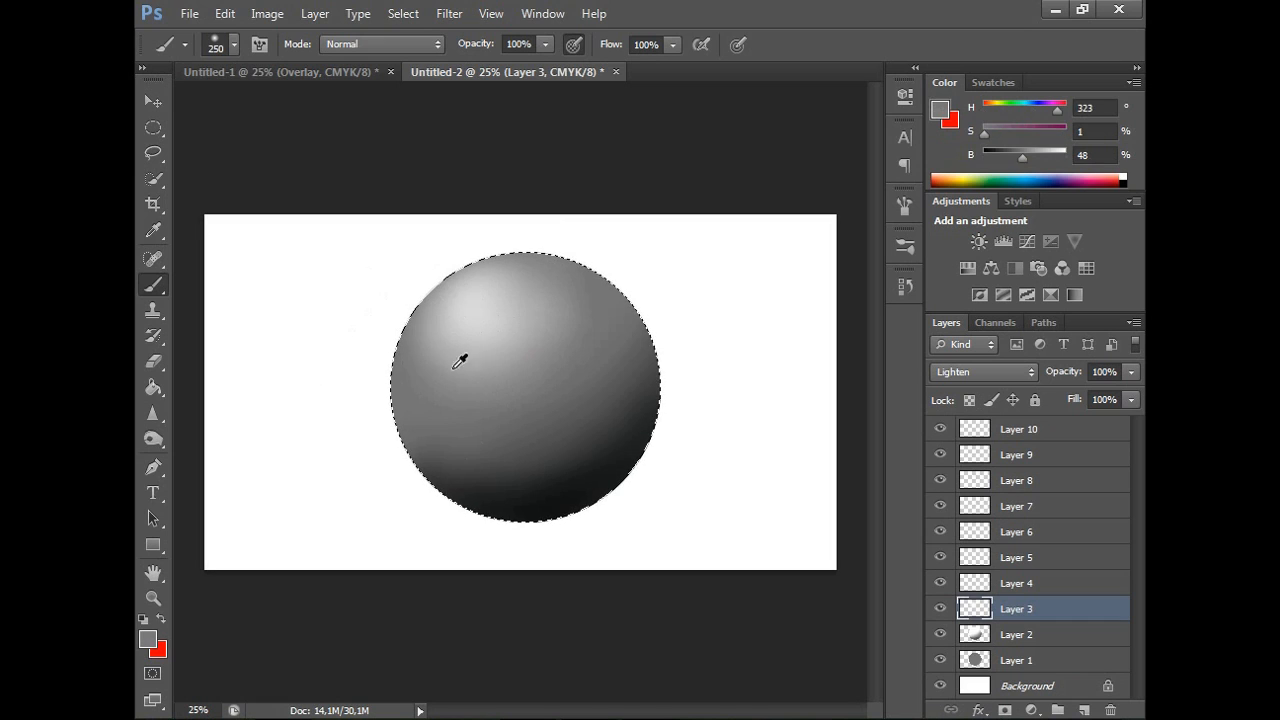
pyautogui.keyDown('alt'); pyautogui.click(475, 309); pyautogui.keyUp('alt')
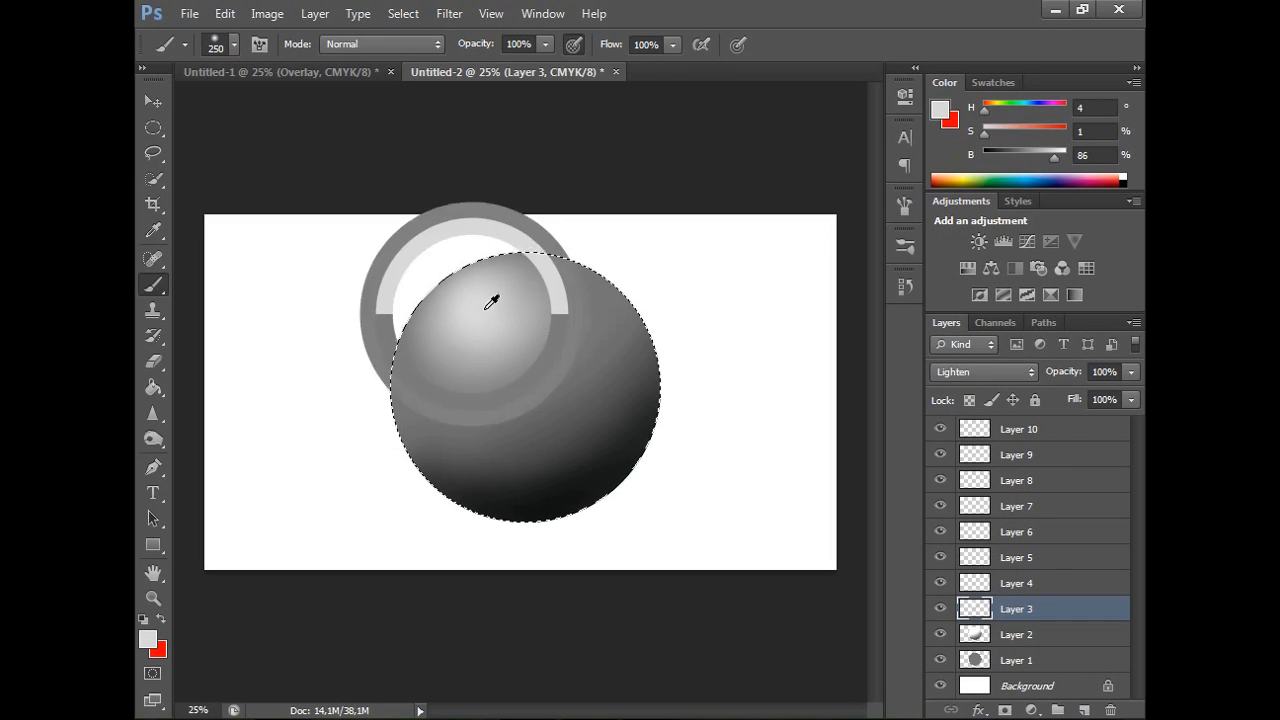
pyautogui.keyDown('alt'); pyautogui.click(417, 271); pyautogui.keyUp('alt')
pyautogui.moveTo(480, 283)
pyautogui.mouseDown()
pyautogui.moveTo(470, 322)
pyautogui.moveTo(432, 292)
pyautogui.mouseUp()
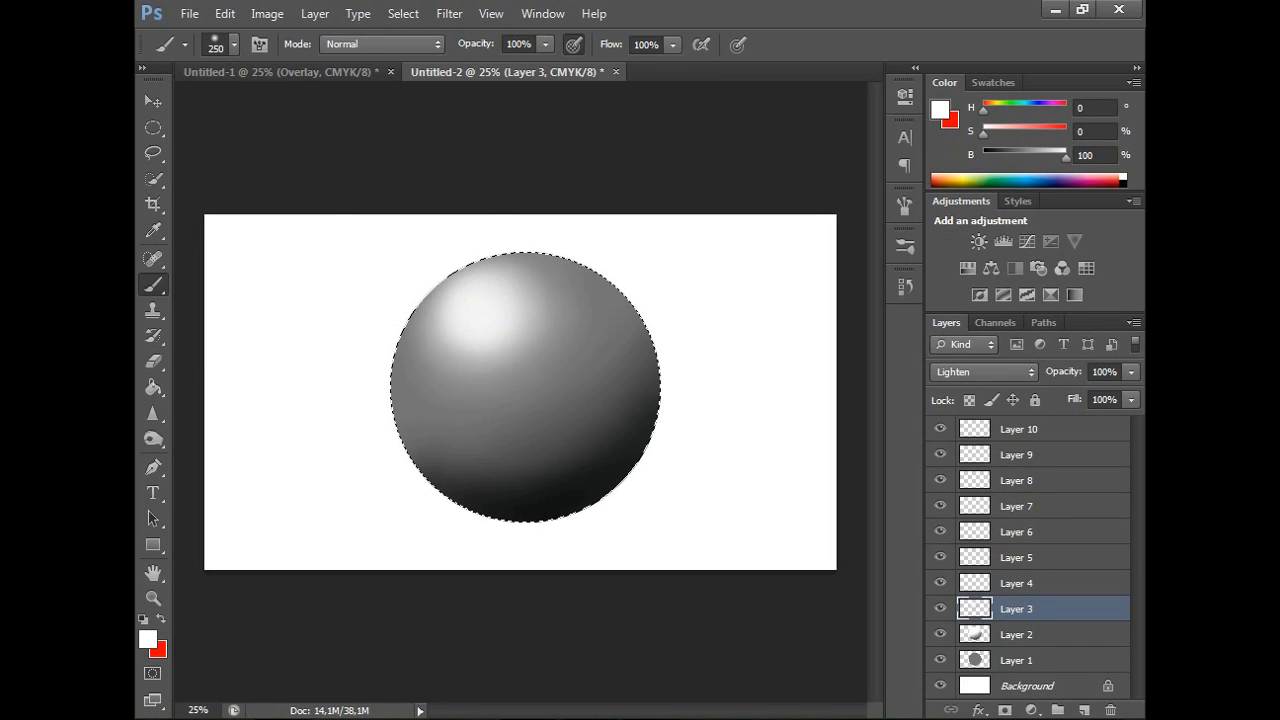
pyautogui.keyDown('alt'); pyautogui.click(445, 325); pyautogui.keyUp('alt')
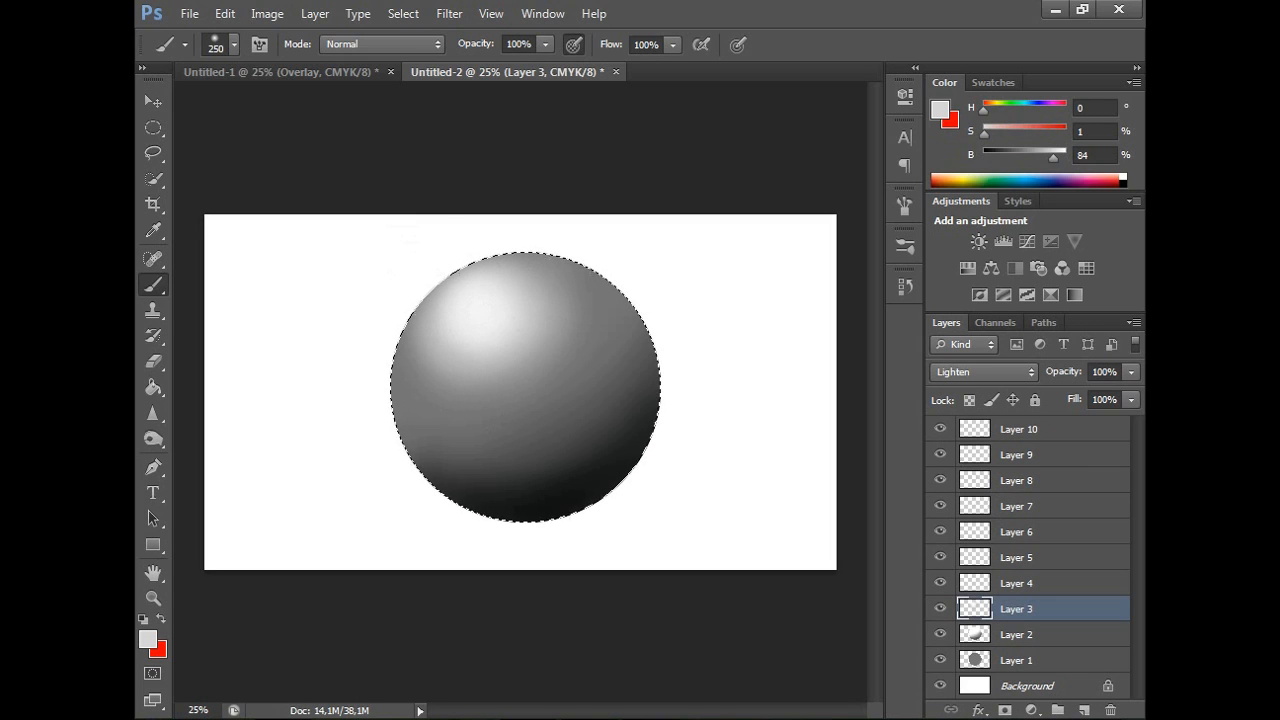
pyautogui.keyDown('alt'); pyautogui.click(562, 261); pyautogui.keyUp('alt')
pyautogui.keyDown('alt'); pyautogui.click(529, 280); pyautogui.keyUp('alt')
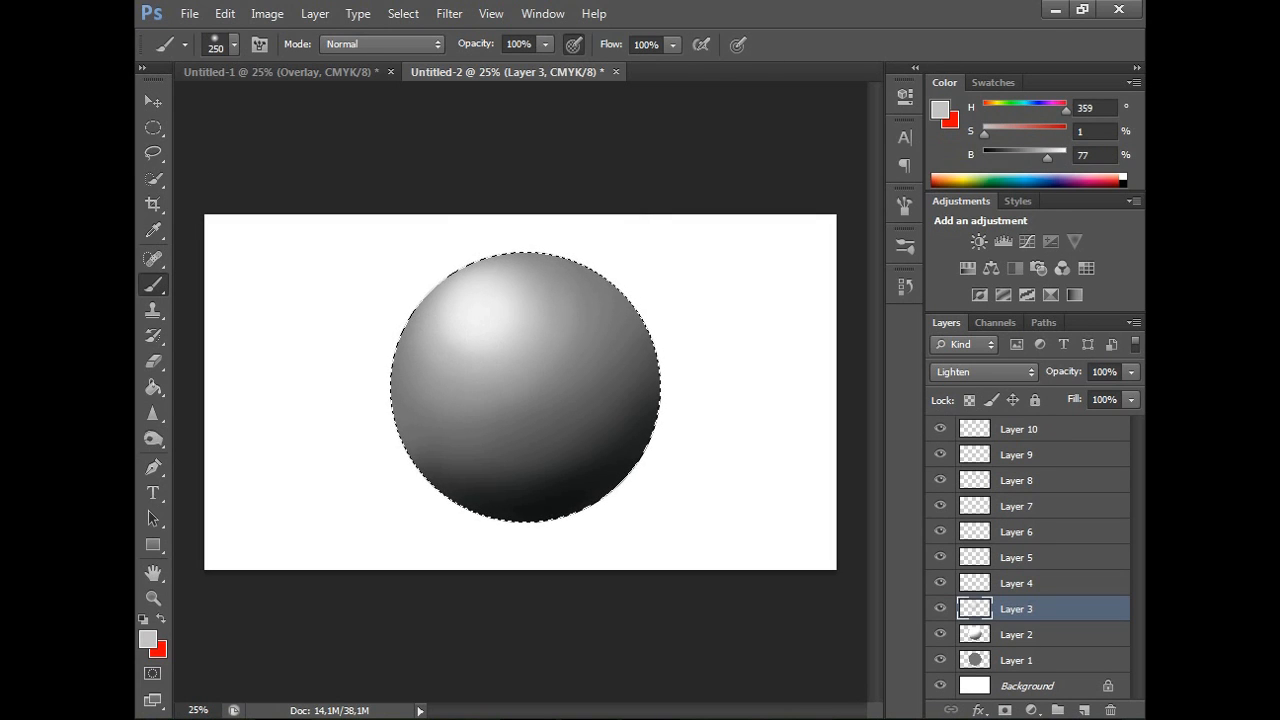
# Extend the highlight's soft falloff toward the circle's upper right edge with sampled white and gray tones.
pyautogui.keyDown('alt'); pyautogui.click(396, 274); pyautogui.keyUp('alt')
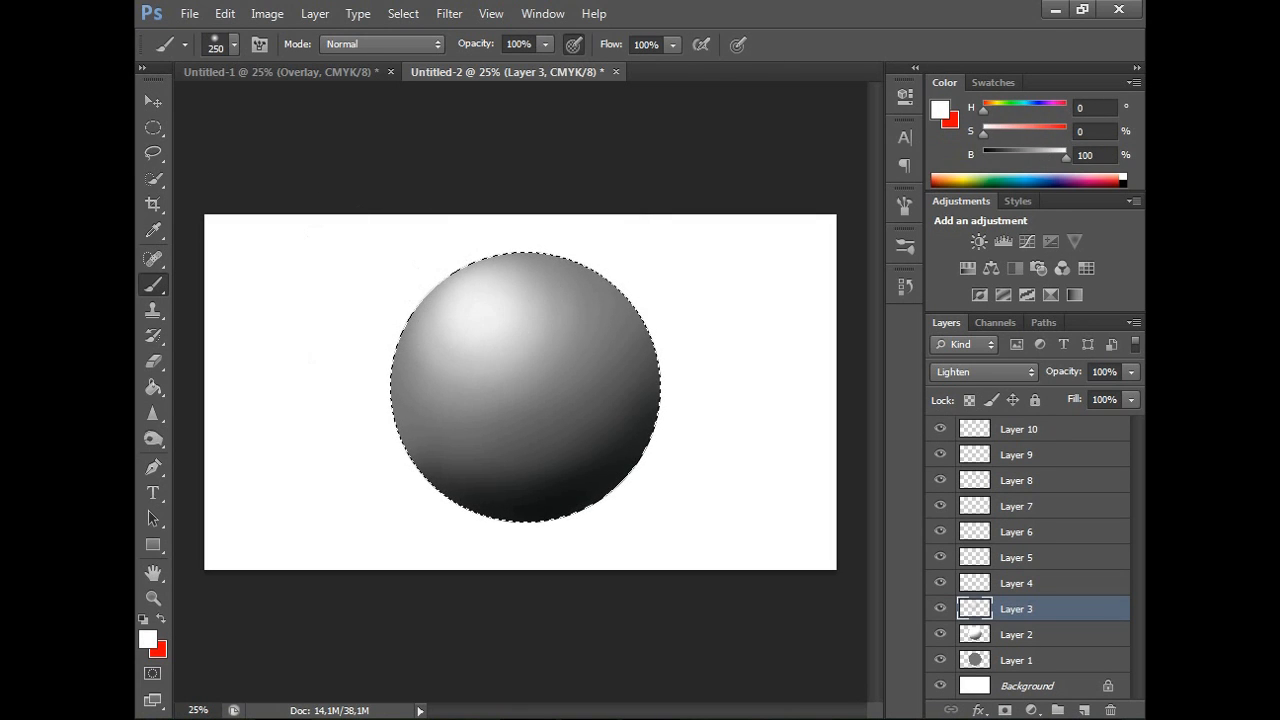
pyautogui.keyDown('alt'); pyautogui.click(502, 340); pyautogui.keyUp('alt')
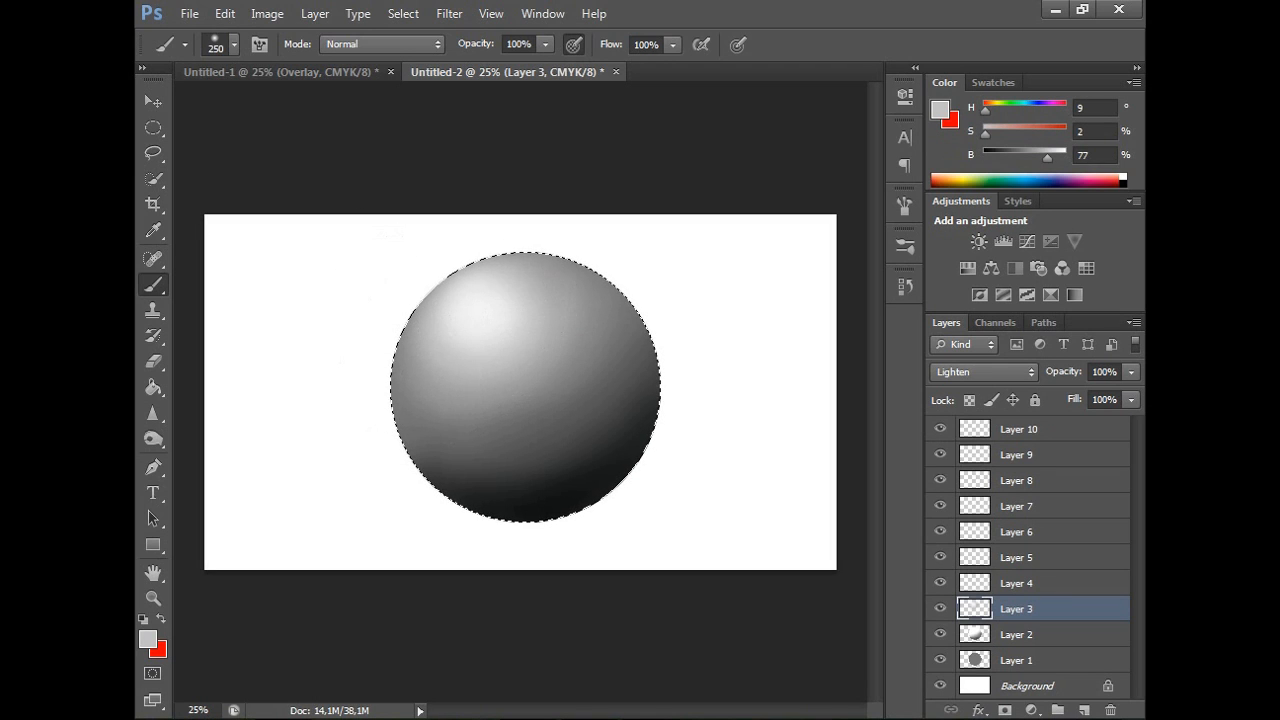
pyautogui.keyDown('alt'); pyautogui.click(399, 246); pyautogui.keyUp('alt')
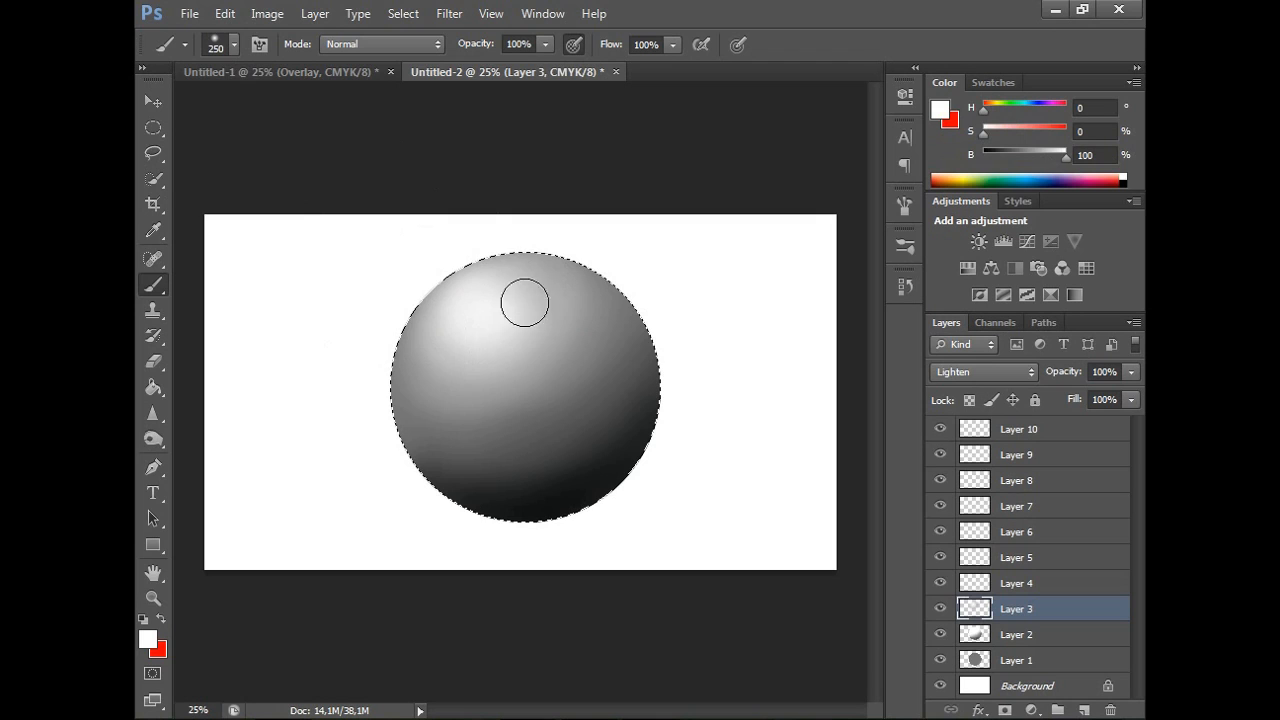
pyautogui.keyDown('alt'); pyautogui.click(585, 283); pyautogui.keyUp('alt')
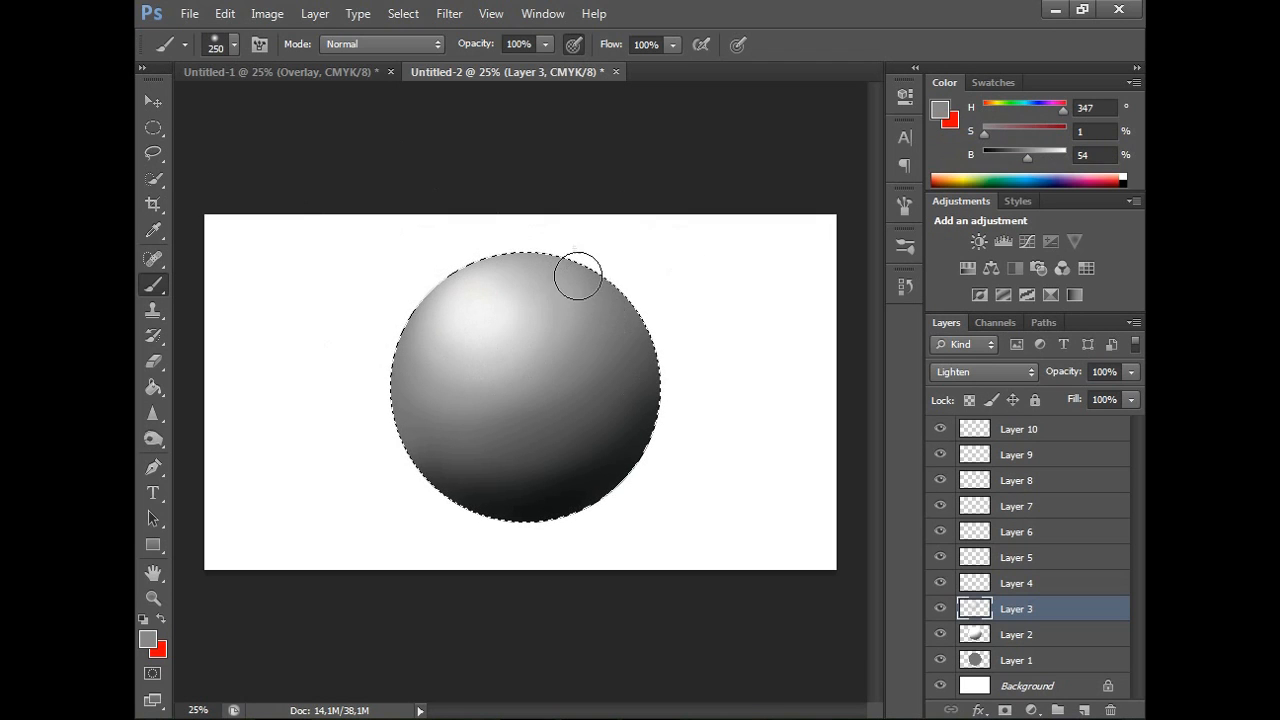
pyautogui.keyDown('alt'); pyautogui.click(657, 286); pyautogui.keyUp('alt')
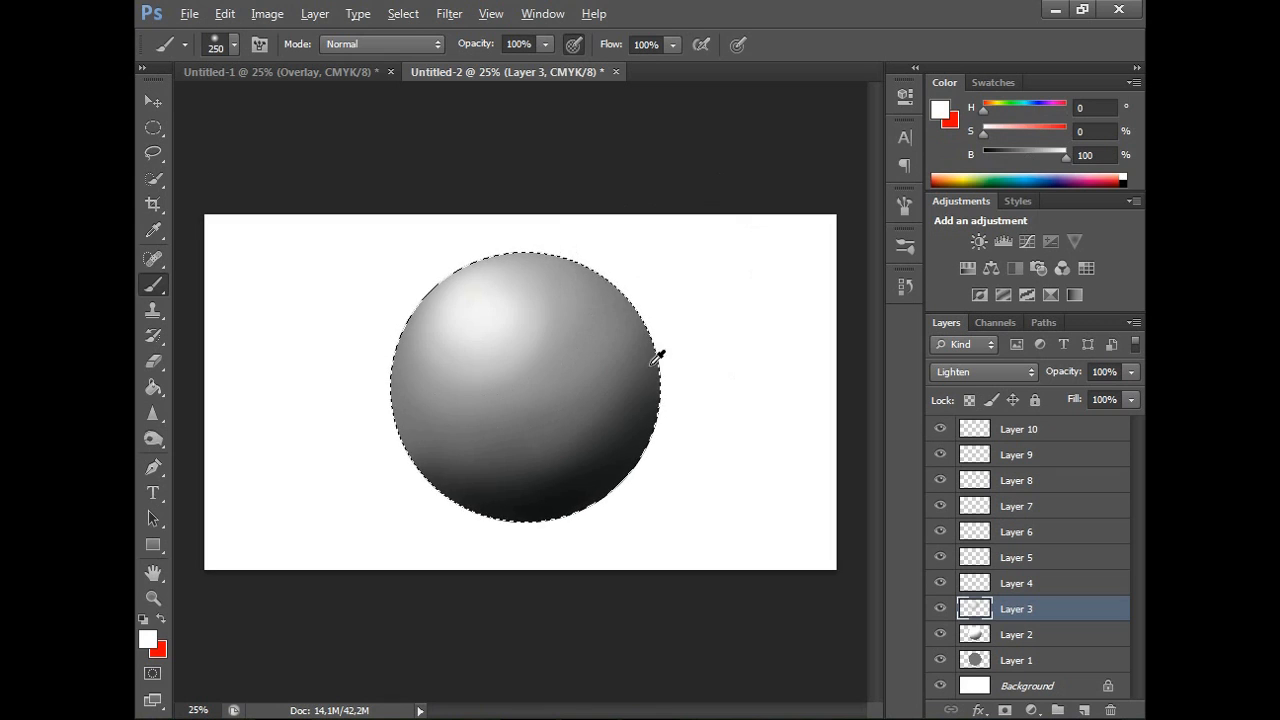
pyautogui.press('alt')
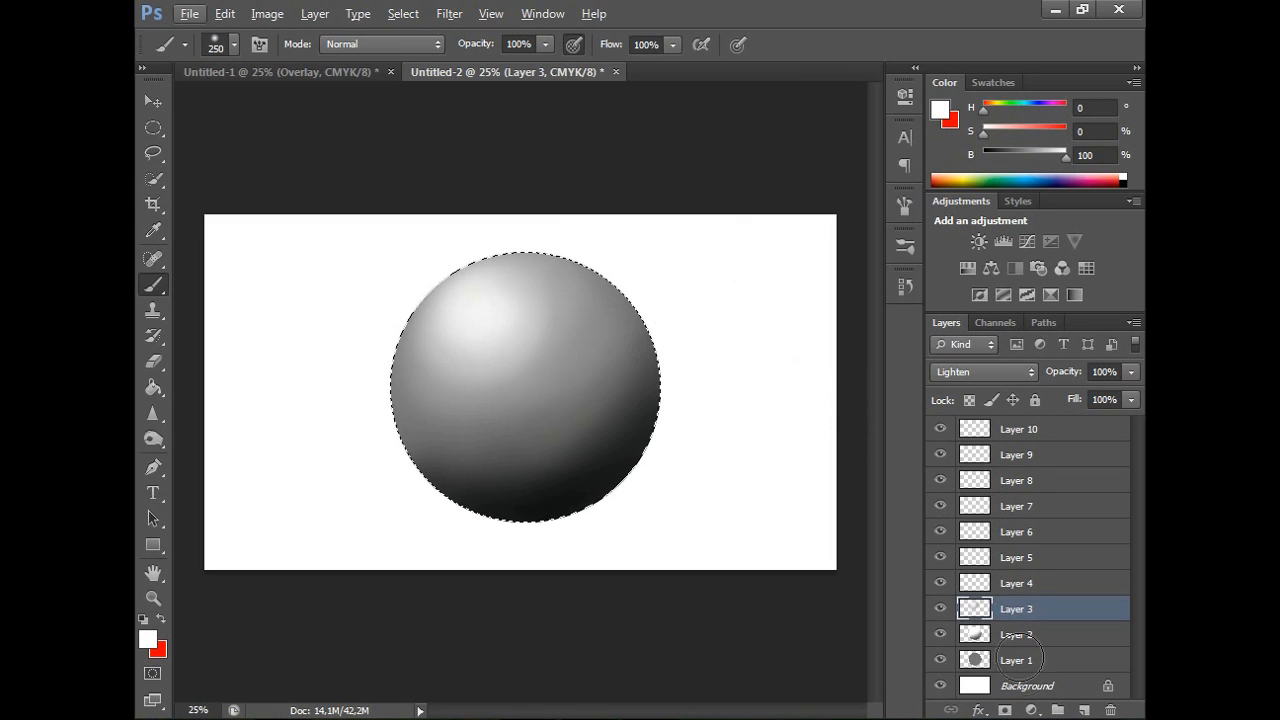
# Set Layer 4 to the Overlay blend mode.
pyautogui.click(1031, 587)
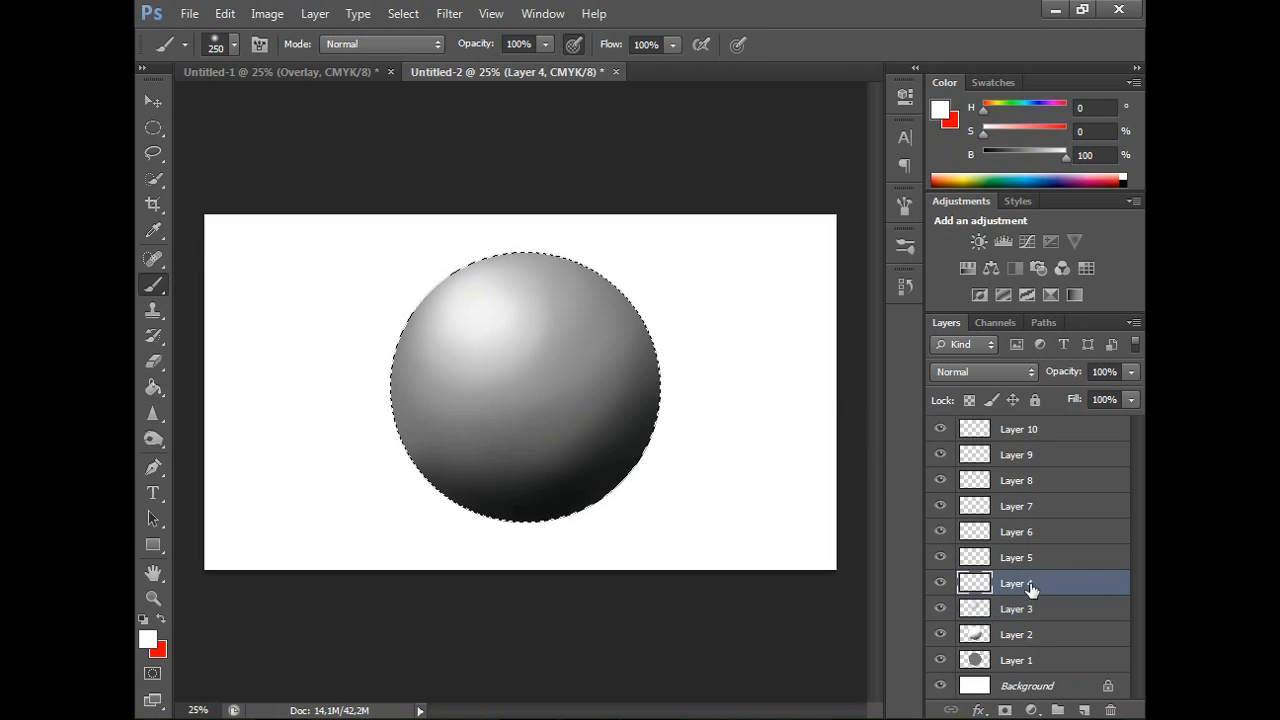
pyautogui.click(1031, 376)
pyautogui.click(1038, 244)
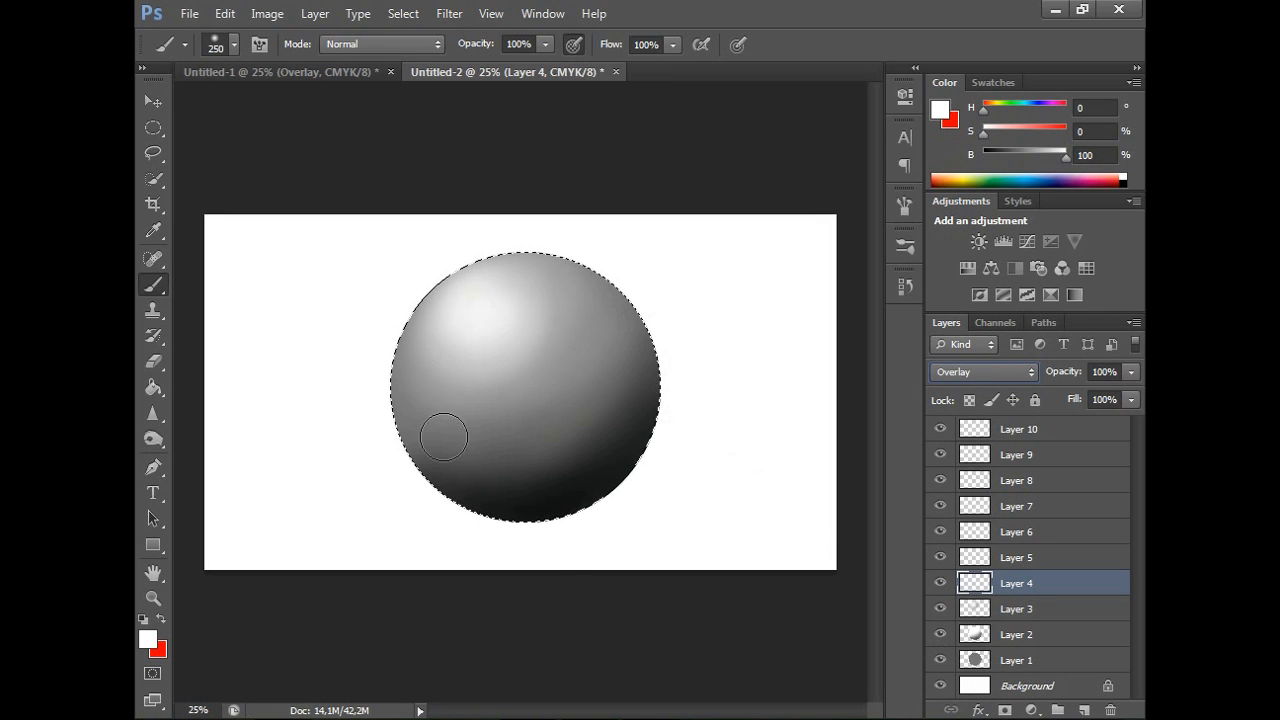
# Hide Layers 1 to 3 and show them again one by one to review the base, shadow and highlight.
pyautogui.click(940, 661)
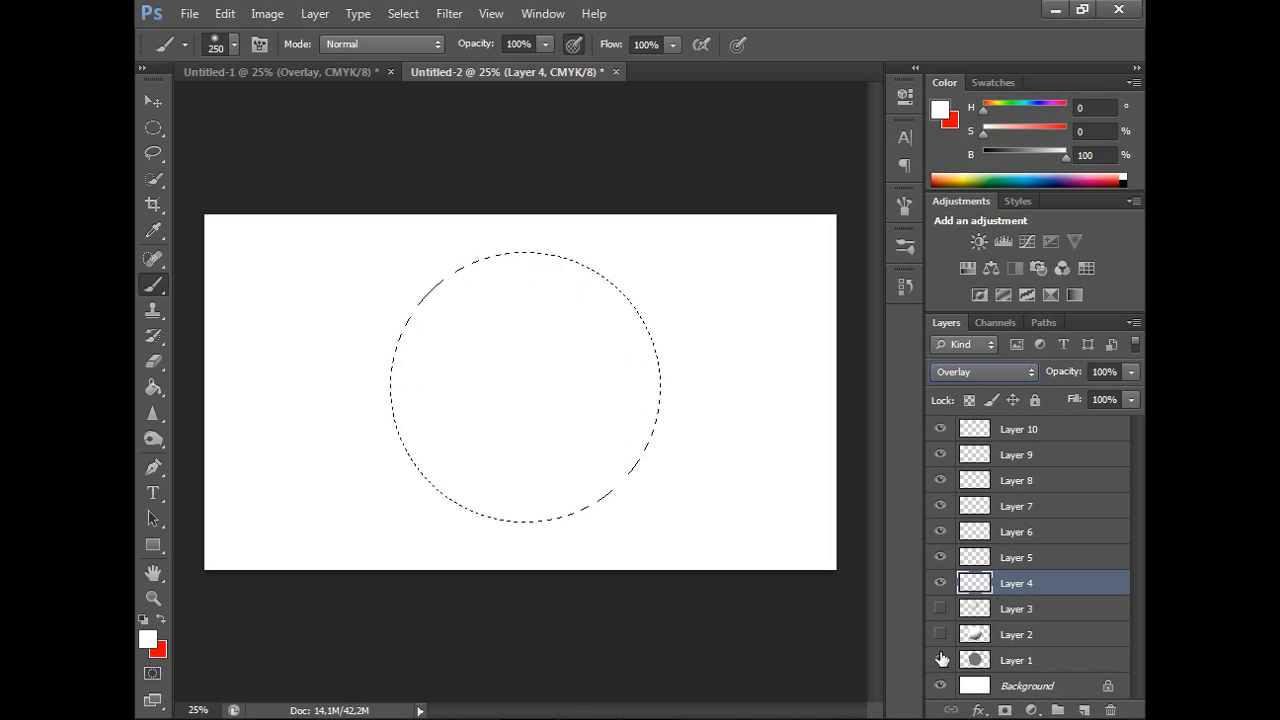
pyautogui.click(940, 660)
pyautogui.click(940, 635)
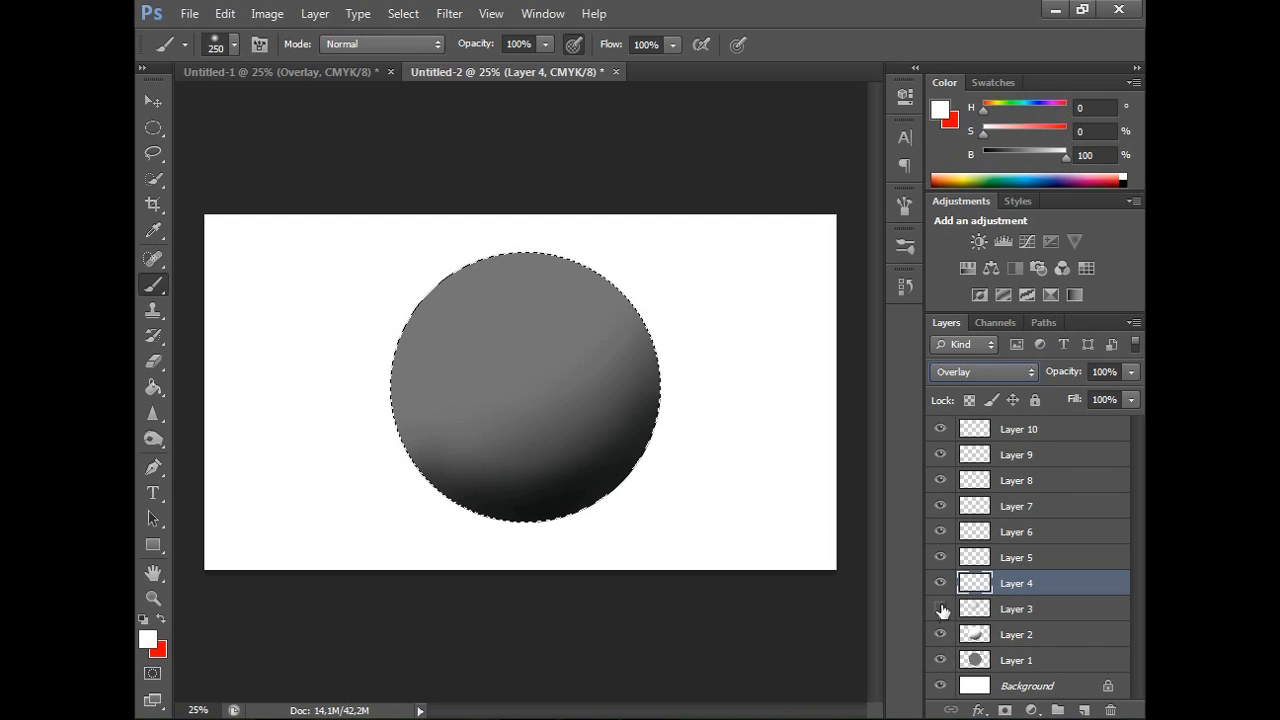
pyautogui.click(940, 609)
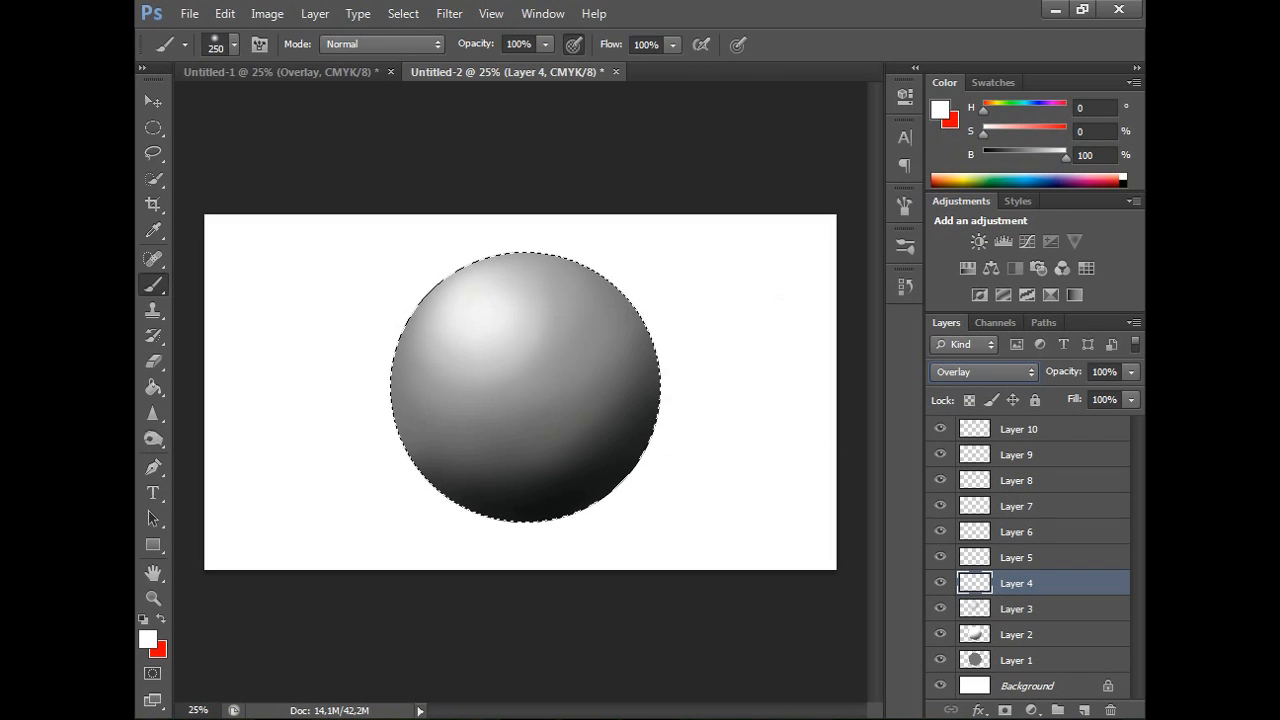
# Fill the circular selection on Layer 4 with the red background color using the Paint Bucket.
pyautogui.press('x')
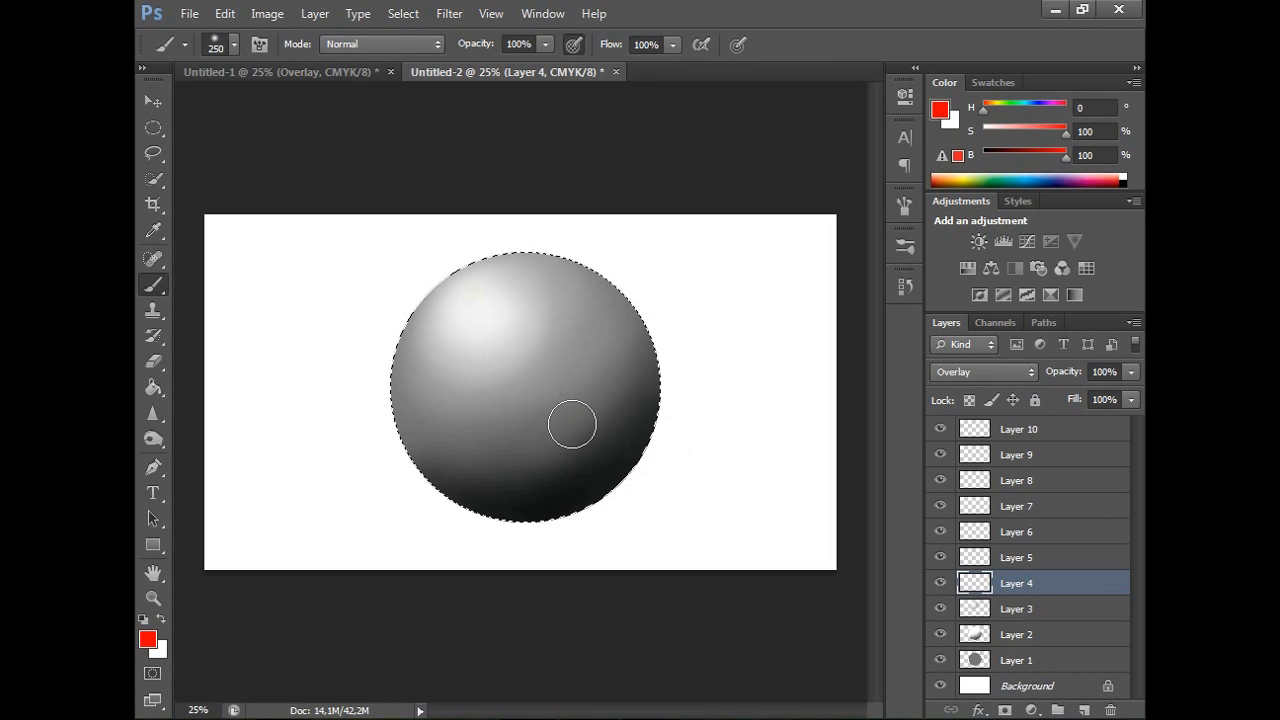
pyautogui.press('g')
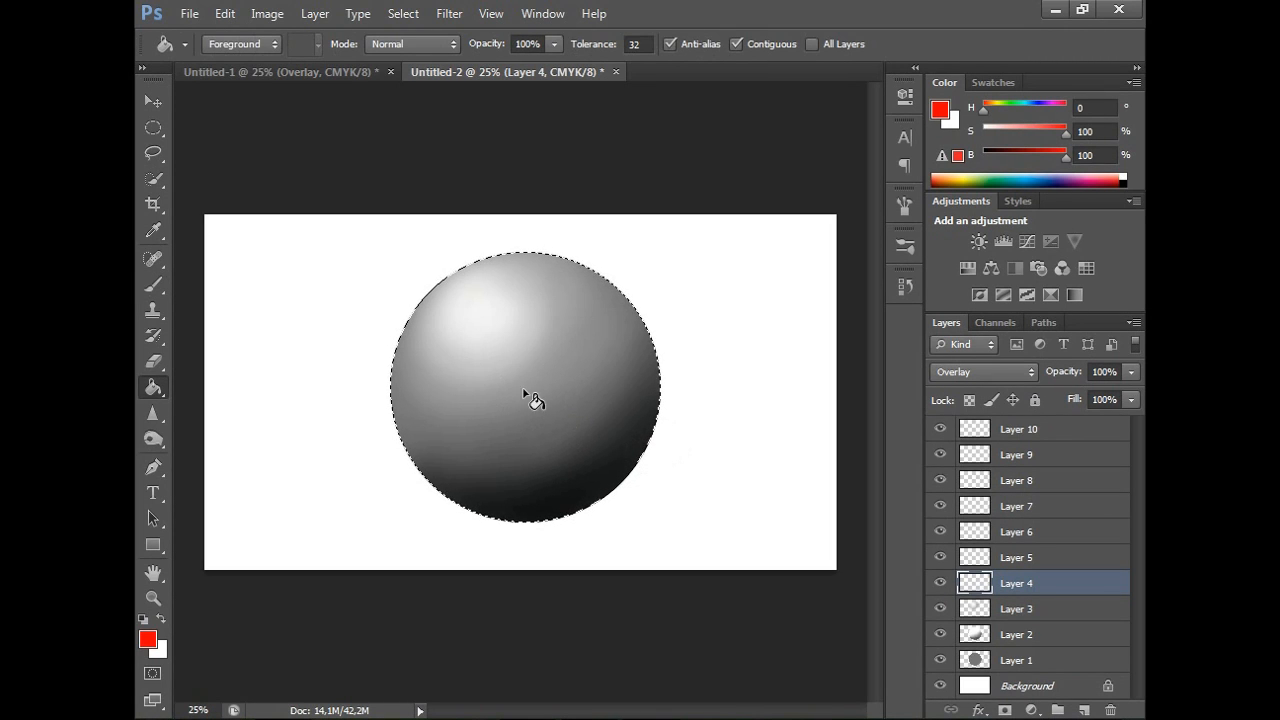
pyautogui.click(532, 399)
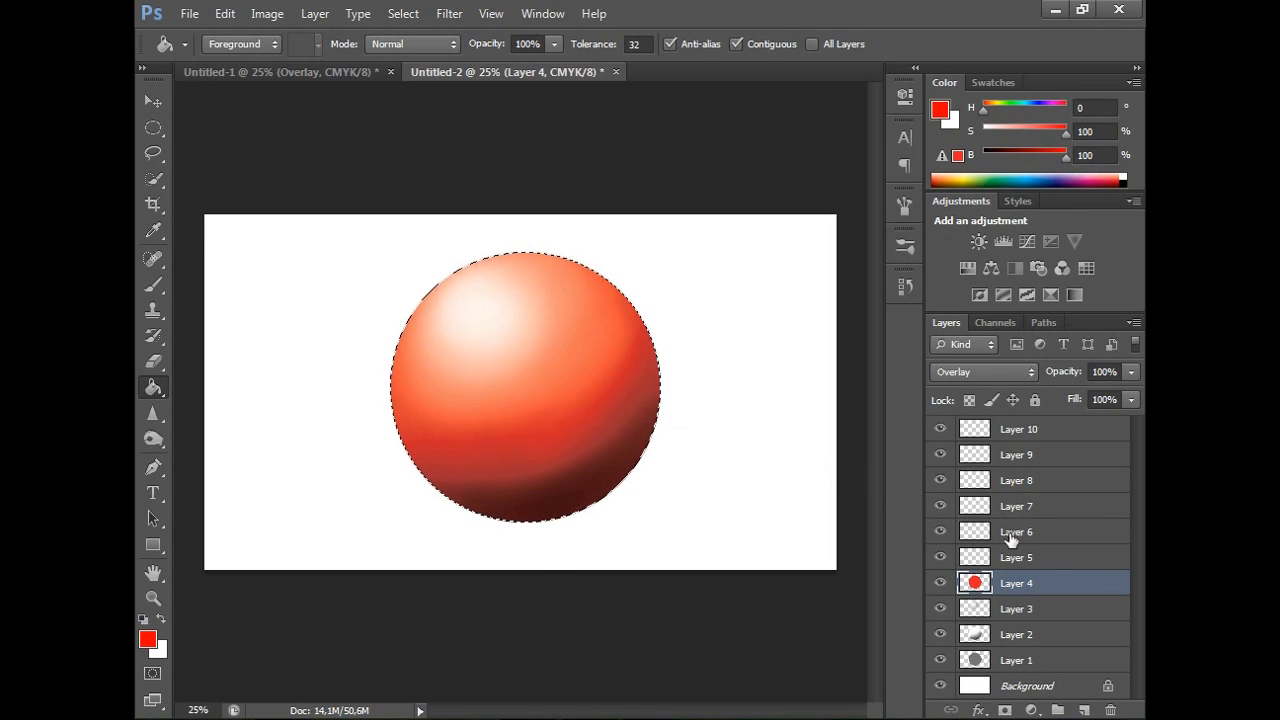
# Set Layer 5 to Overlay and brush red over the sphere's midtones and around the highlight to intensify the color.
pyautogui.click(1038, 560)
pyautogui.click(1027, 376)
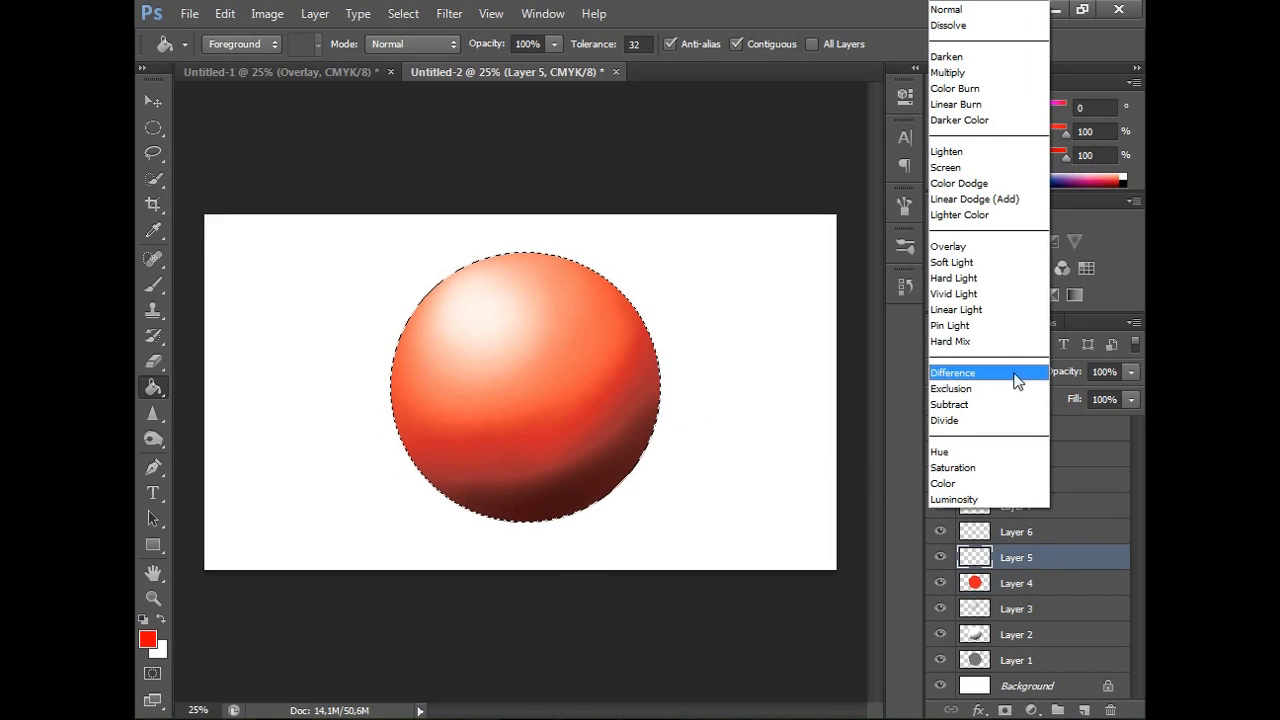
pyautogui.click(976, 245)
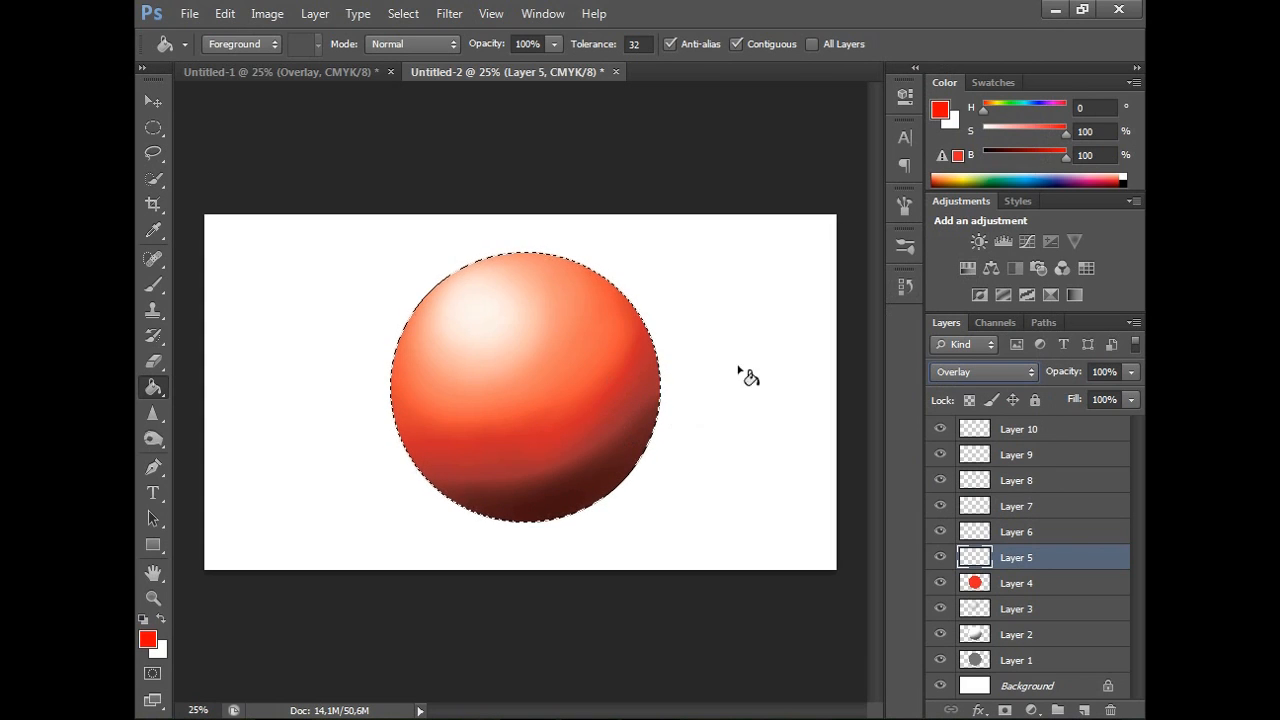
pyautogui.press('b')
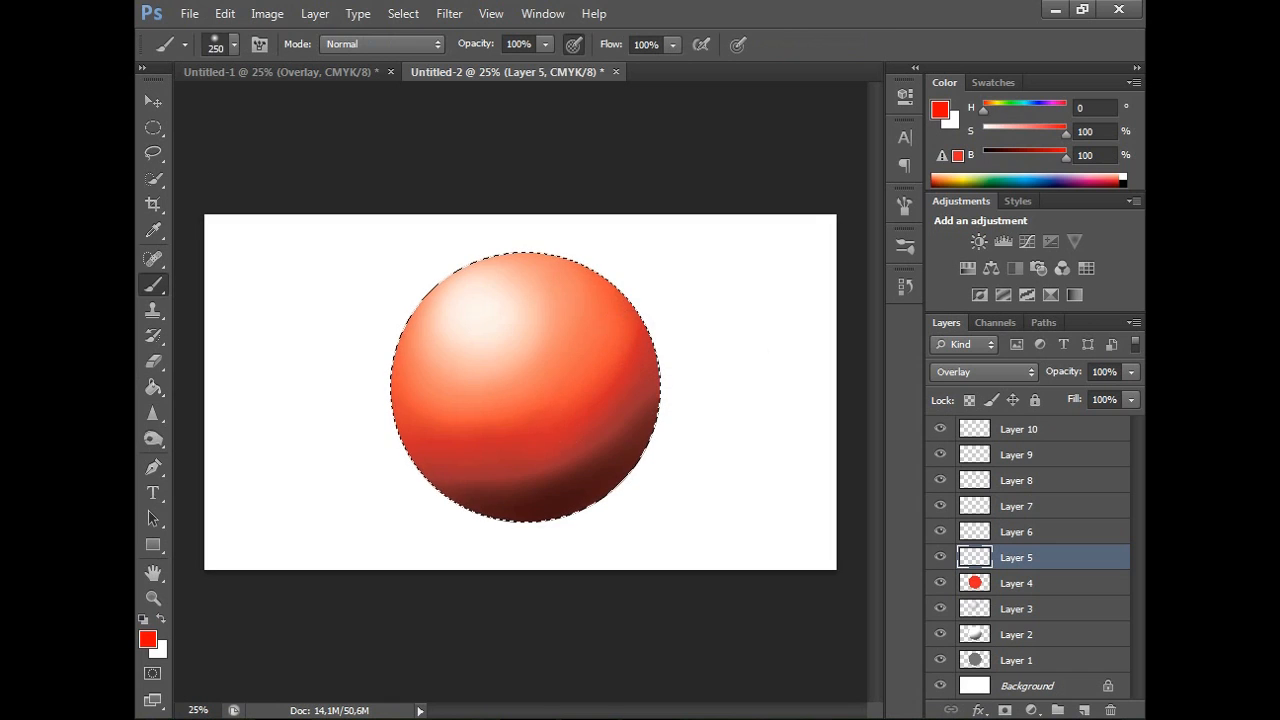
pyautogui.moveTo(611, 349); pyautogui.dragTo(628, 315)
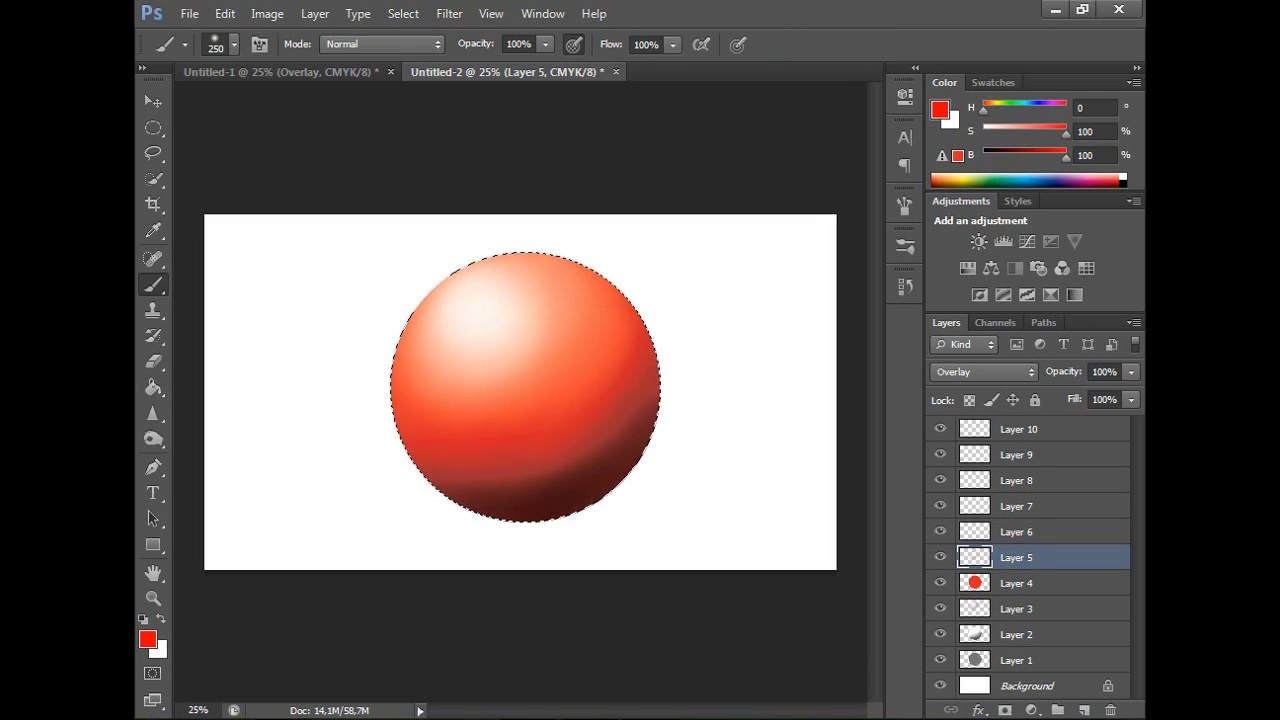
pyautogui.moveTo(480, 420); pyautogui.dragTo(594, 356)
pyautogui.moveTo(603, 310)
pyautogui.mouseDown()
pyautogui.moveTo(570, 375)
pyautogui.moveTo(500, 415)
pyautogui.moveTo(418, 421)
pyautogui.mouseUp()
pyautogui.moveTo(497, 369); pyautogui.dragTo(491, 340)
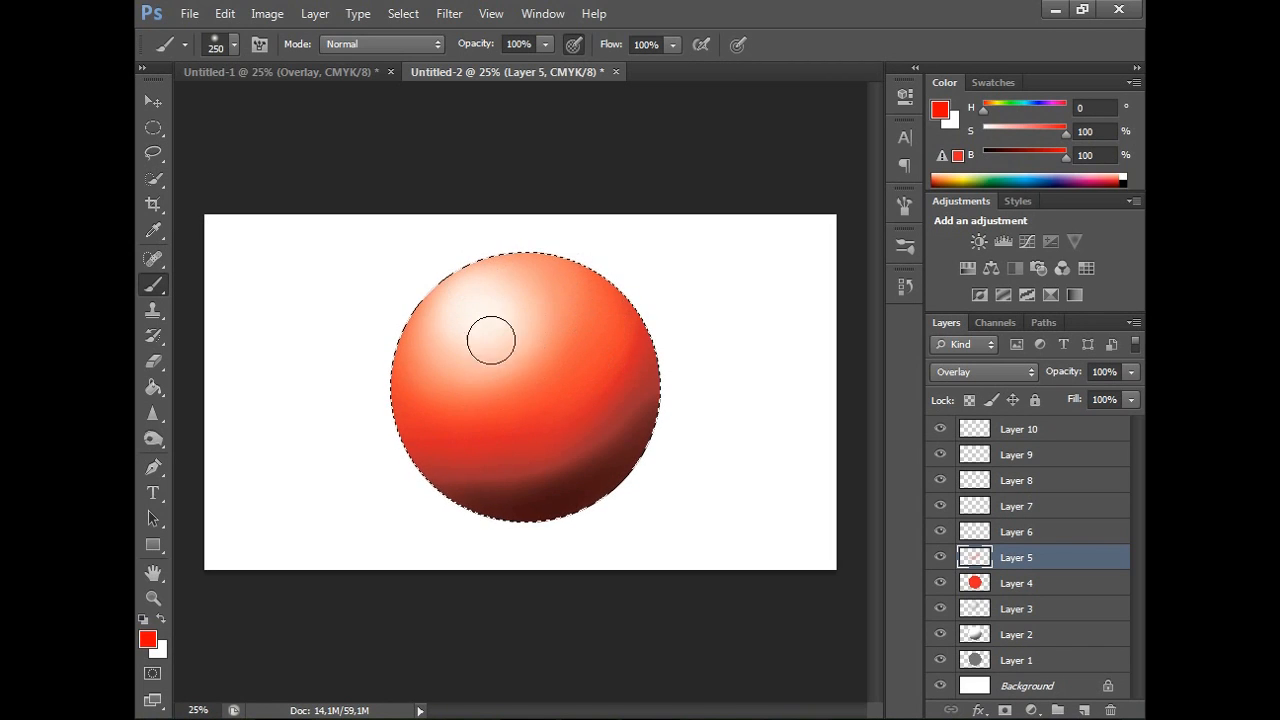
pyautogui.moveTo(604, 319); pyautogui.dragTo(625, 355)
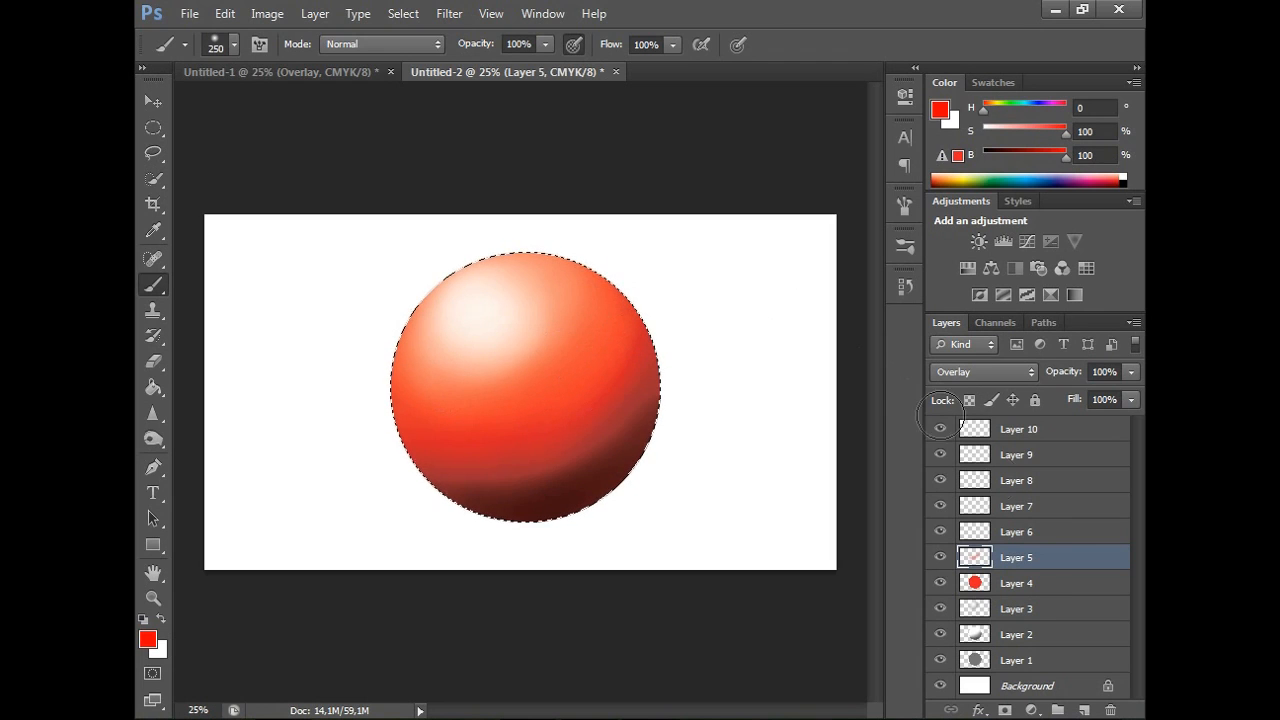
# Soften the shadow transition along the sphere's lower right on Layer 6 with sampled orange, dark red and mid-red tones.
pyautogui.click(1034, 532)
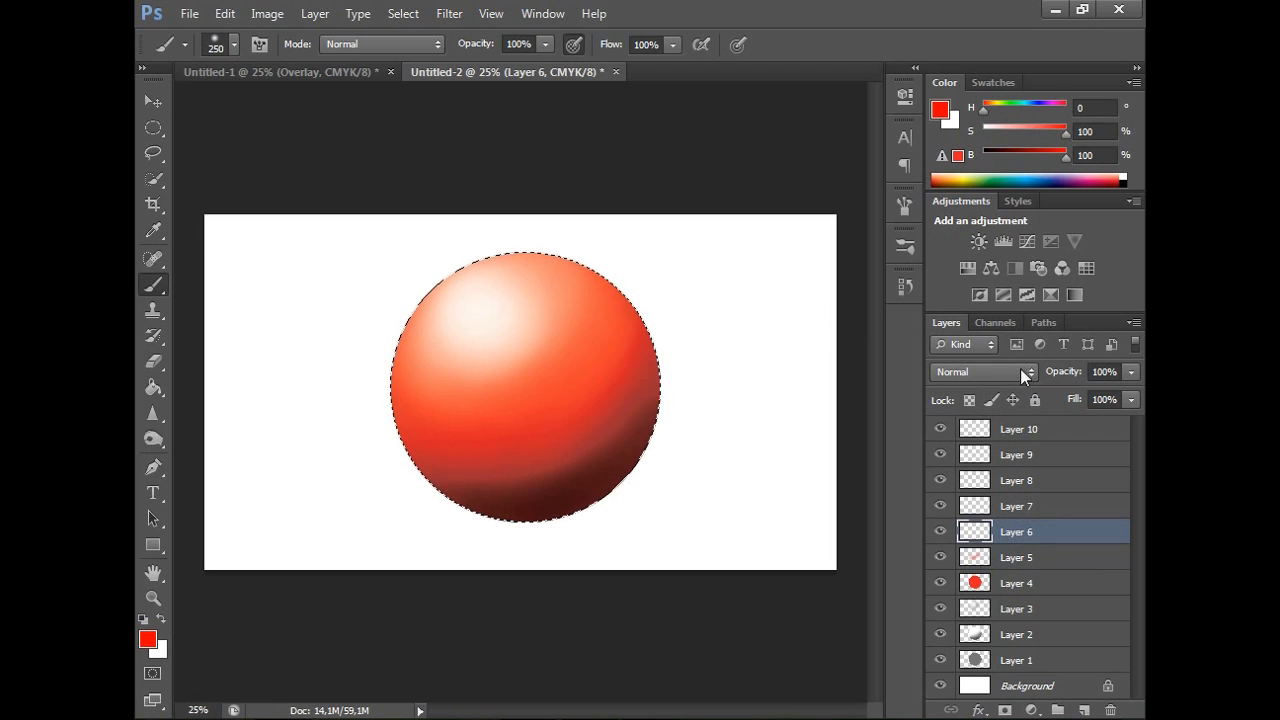
pyautogui.keyDown('alt'); pyautogui.click(553, 300); pyautogui.keyUp('alt')
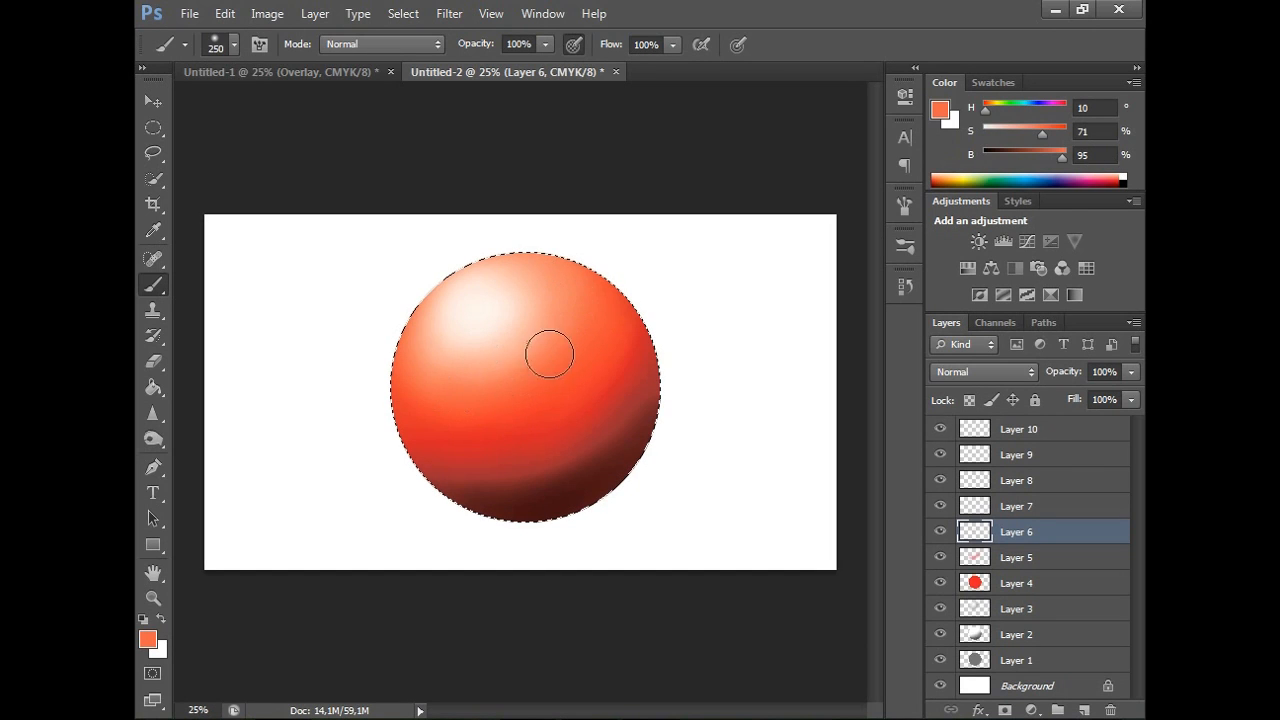
pyautogui.keyDown('alt'); pyautogui.click(500, 472); pyautogui.keyUp('alt')
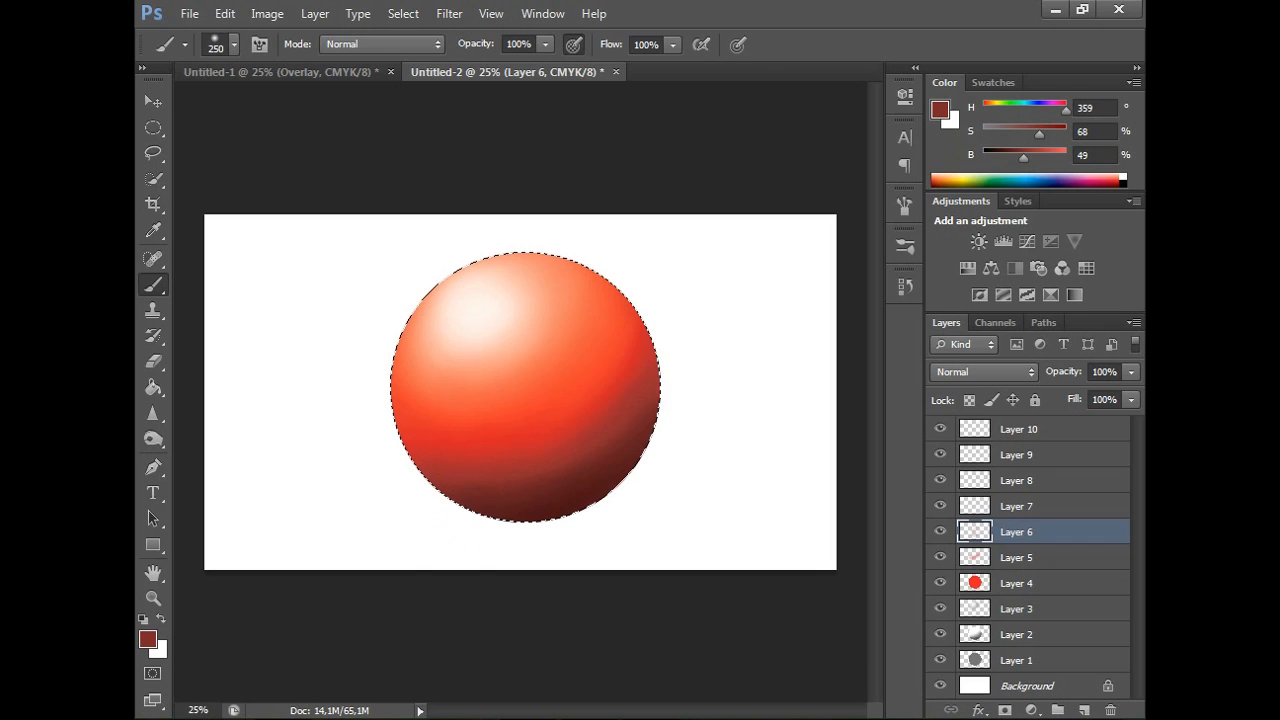
pyautogui.keyDown('alt'); pyautogui.click(645, 366); pyautogui.keyUp('alt')
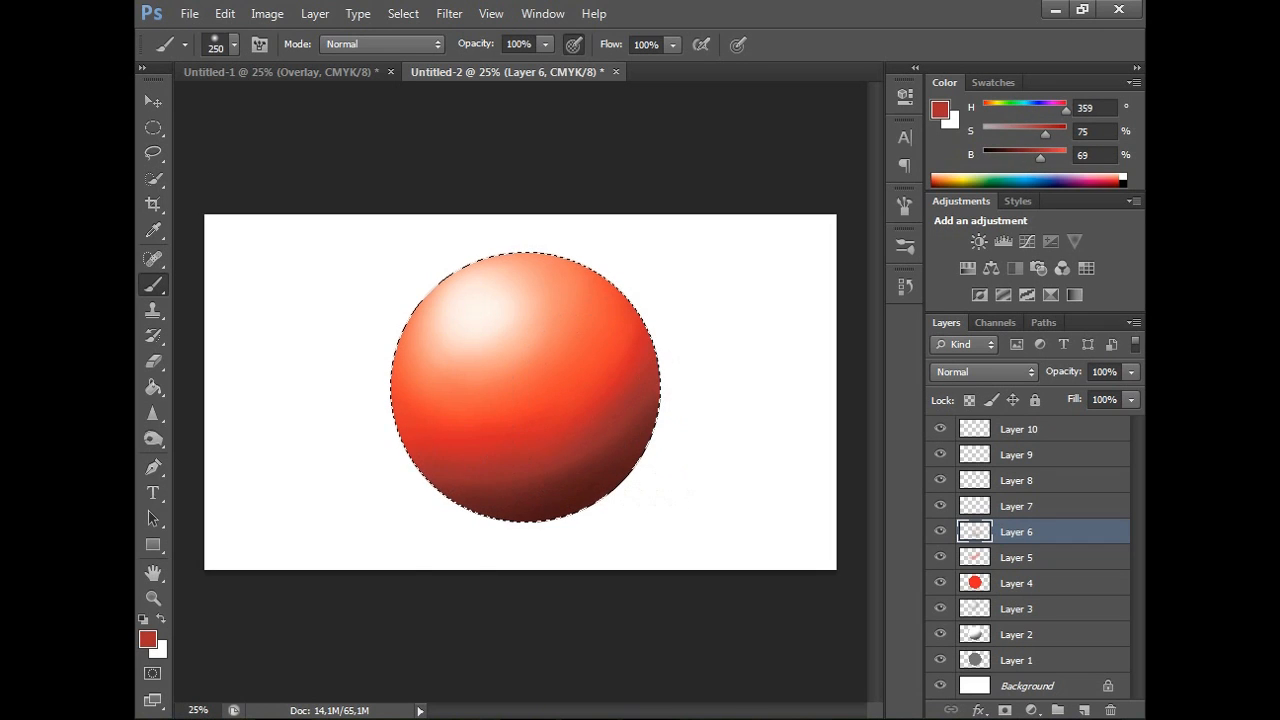
pyautogui.moveTo(654, 470); pyautogui.dragTo(655, 419)
# Blend the sphere's midtones into the highlight on Layer 6 with sampled red, peach and orange tones.
pyautogui.keyDown('alt'); pyautogui.click(568, 386); pyautogui.keyUp('alt')
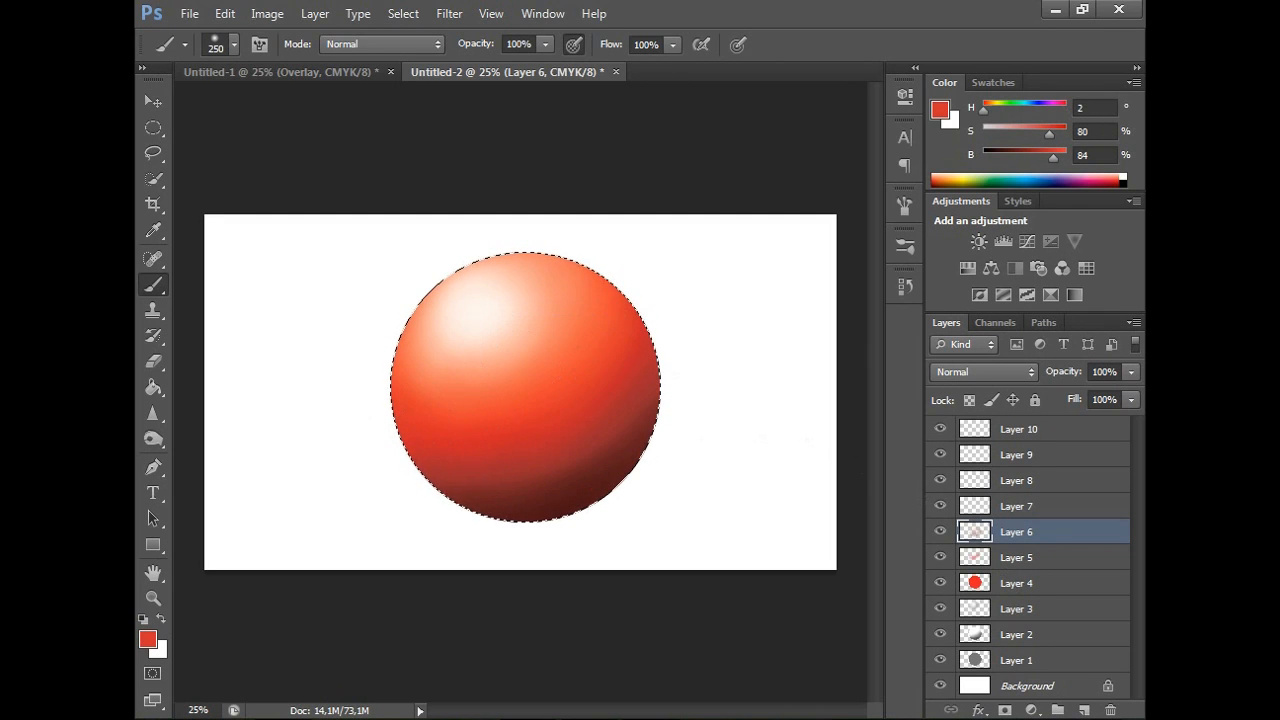
pyautogui.keyDown('alt'); pyautogui.click(529, 329); pyautogui.keyUp('alt')
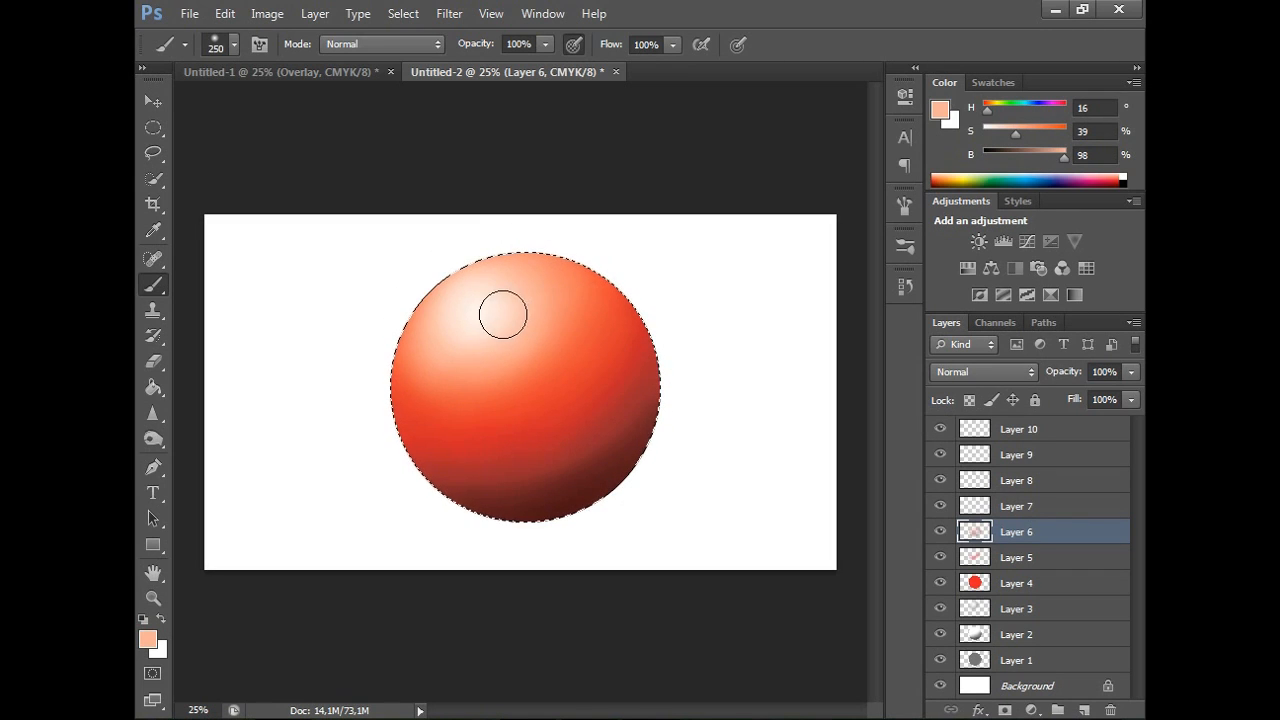
pyautogui.keyDown('alt'); pyautogui.click(491, 391); pyautogui.keyUp('alt')
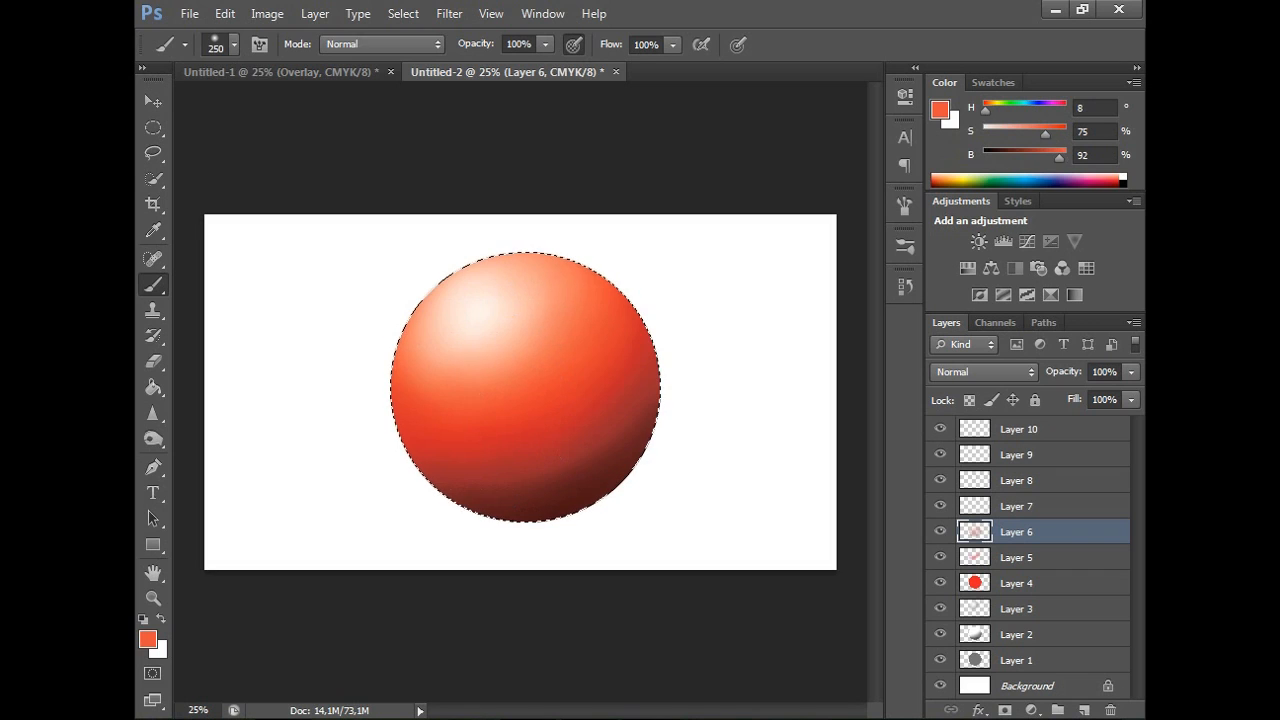
# Extend the shading on Layer 6 along the sphere's lower and right edges with sampled peach, red and dark red tones.
pyautogui.keyDown('alt'); pyautogui.click(533, 318); pyautogui.keyUp('alt')
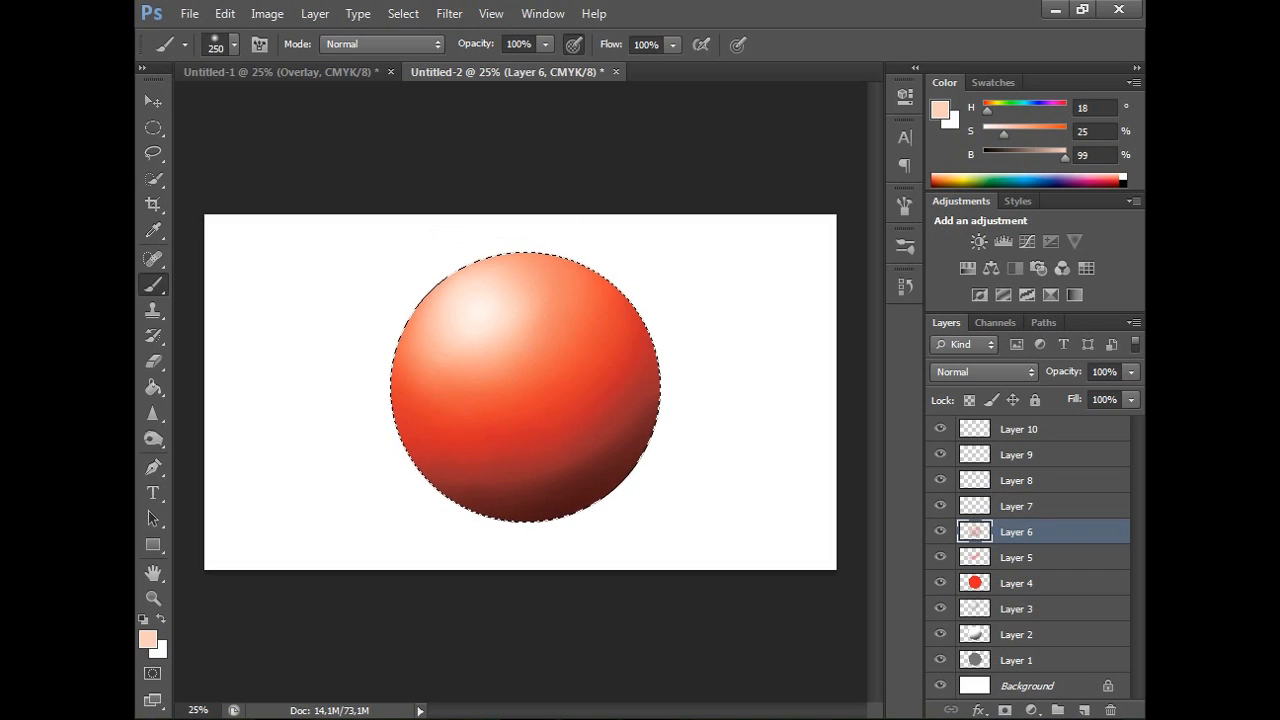
pyautogui.keyDown('alt'); pyautogui.click(392, 424); pyautogui.keyUp('alt')
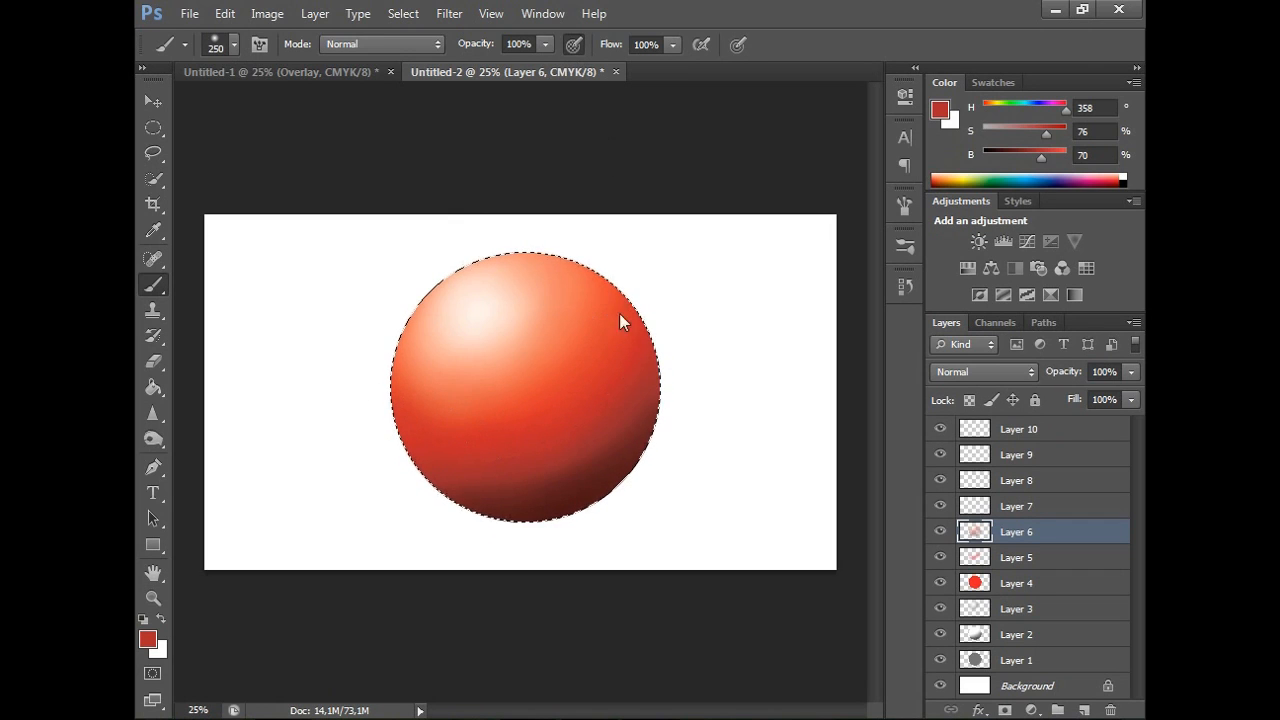
pyautogui.keyDown('alt'); pyautogui.click(613, 454); pyautogui.keyUp('alt')
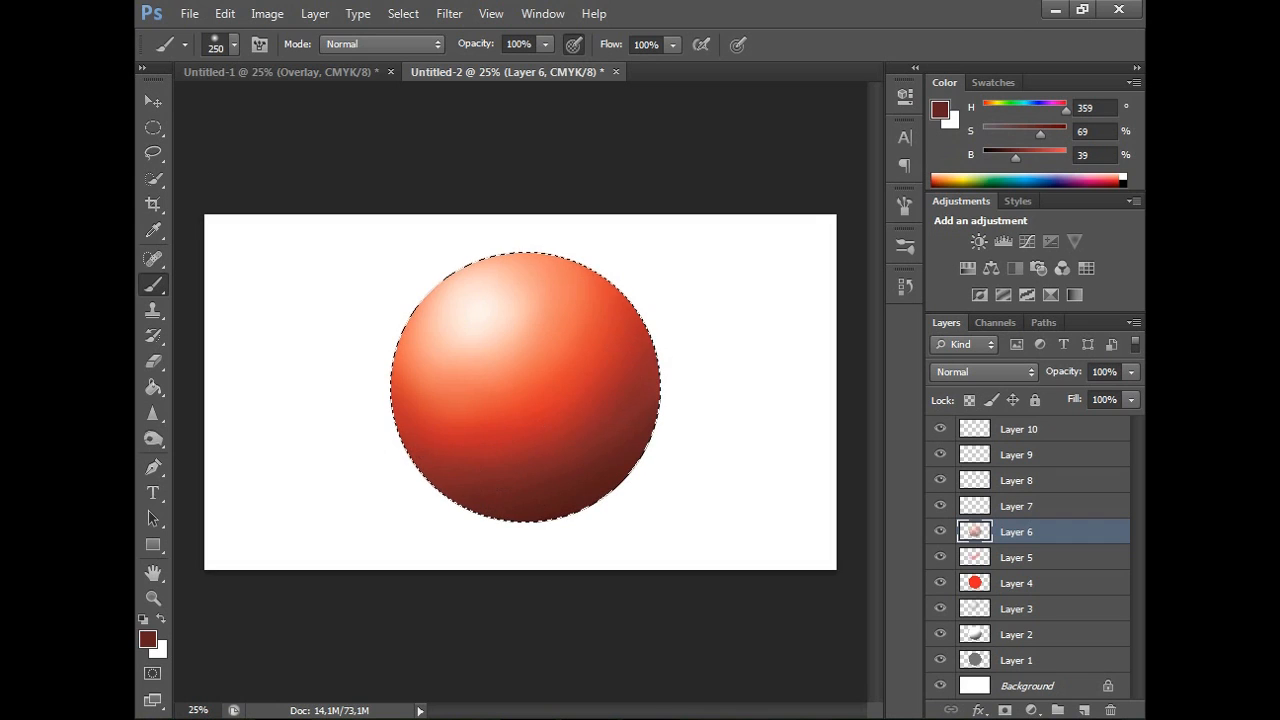
pyautogui.keyDown('alt'); pyautogui.click(580, 400); pyautogui.keyUp('alt')
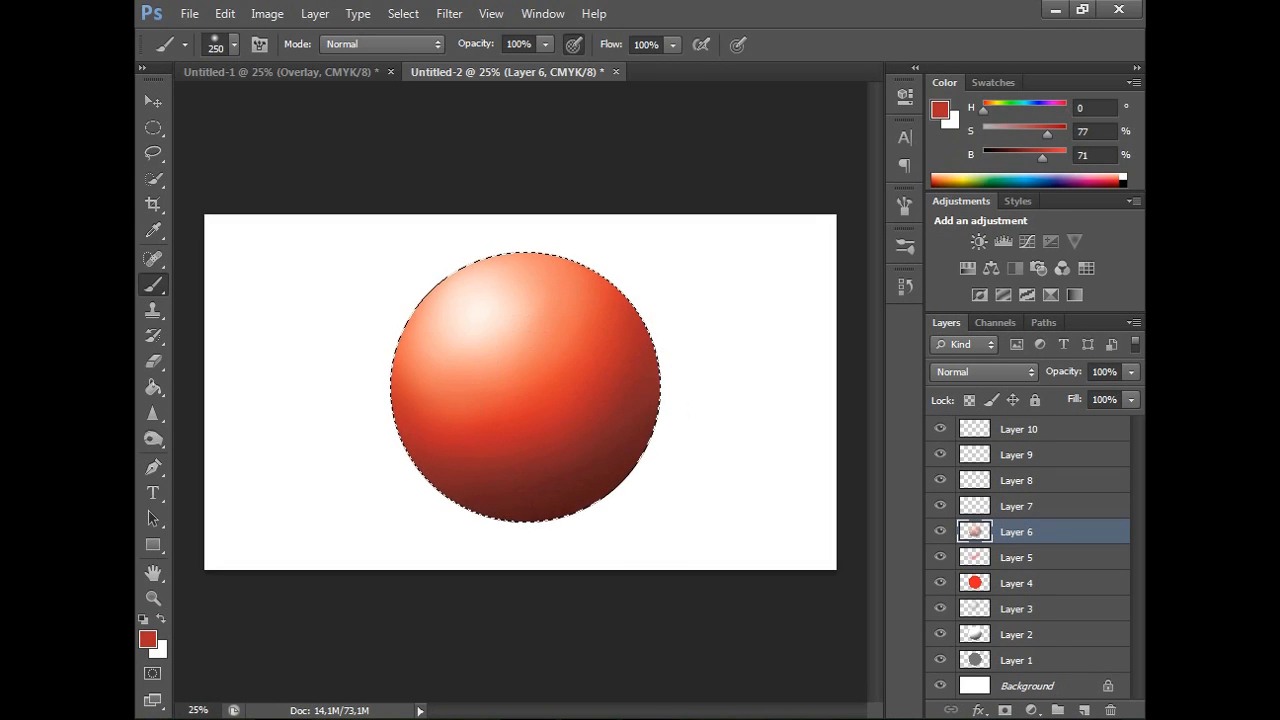
pyautogui.keyDown('alt'); pyautogui.click(533, 503); pyautogui.keyUp('alt')
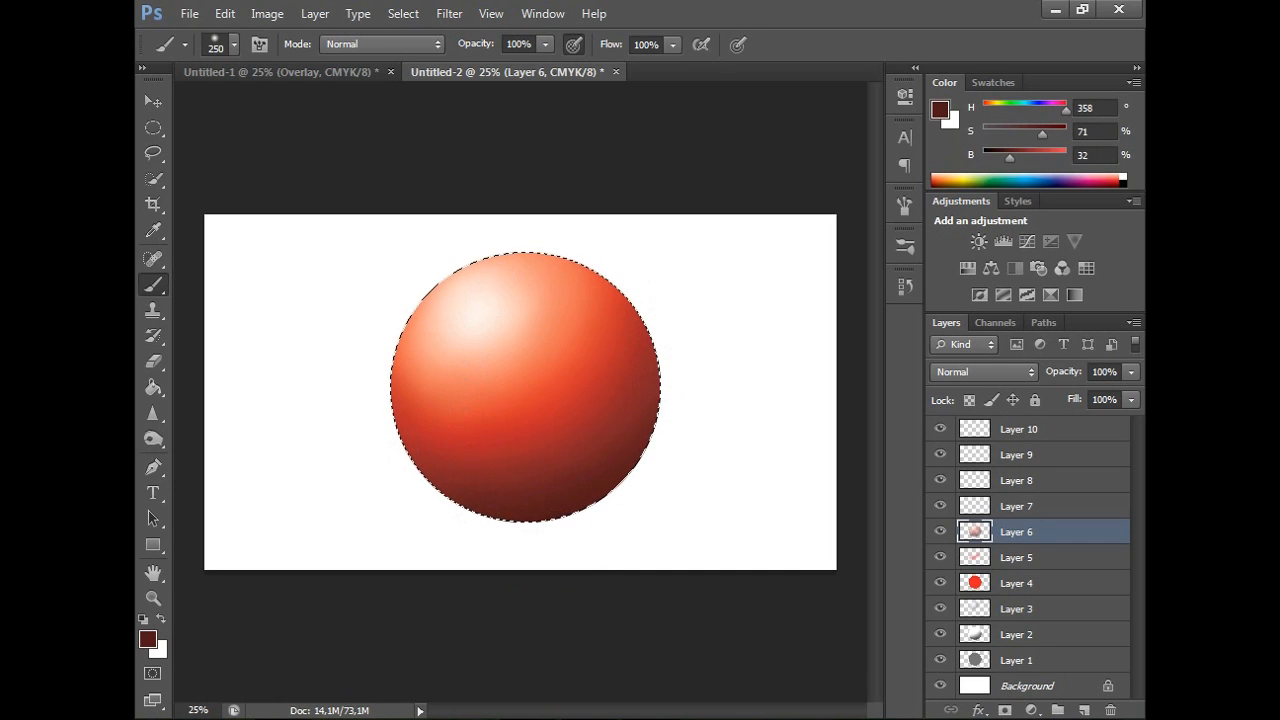
# Smooth the upper-right transition from highlight to shadow on Layer 6 with sampled orange, red-orange and dark red tones.
pyautogui.keyDown('alt'); pyautogui.click(574, 278); pyautogui.keyUp('alt')
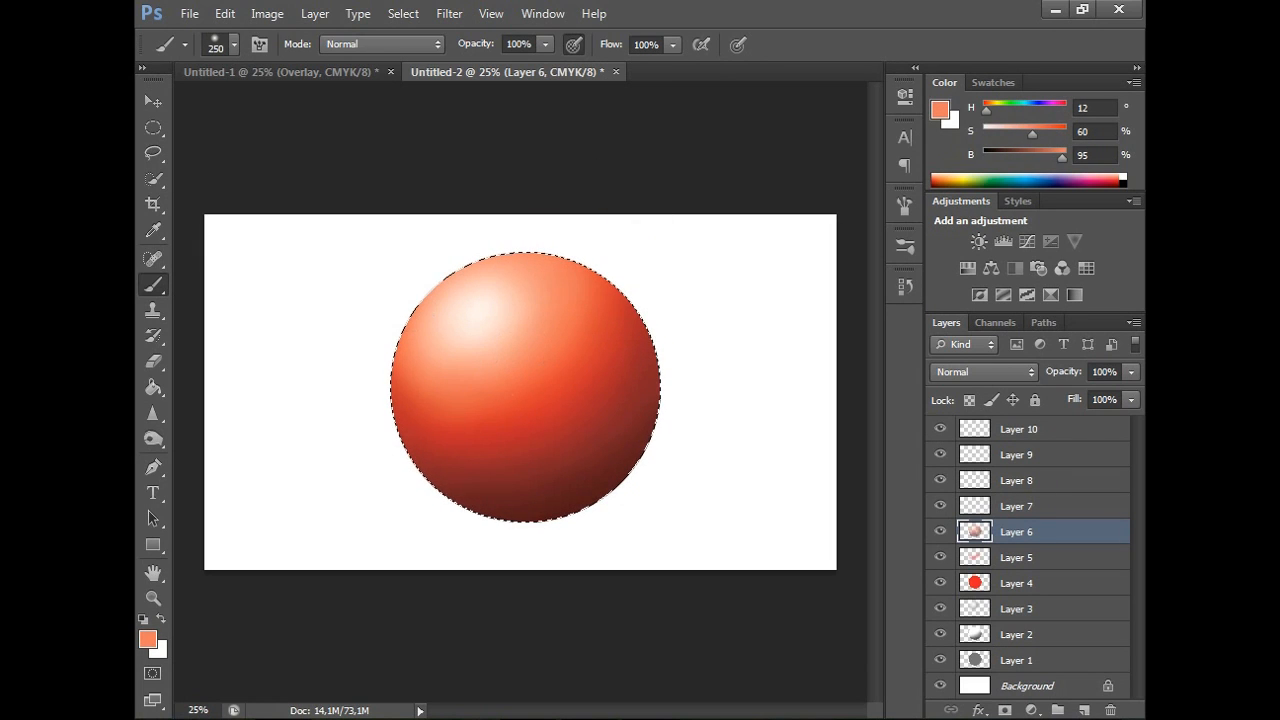
pyautogui.keyDown('alt'); pyautogui.click(590, 304); pyautogui.keyUp('alt')
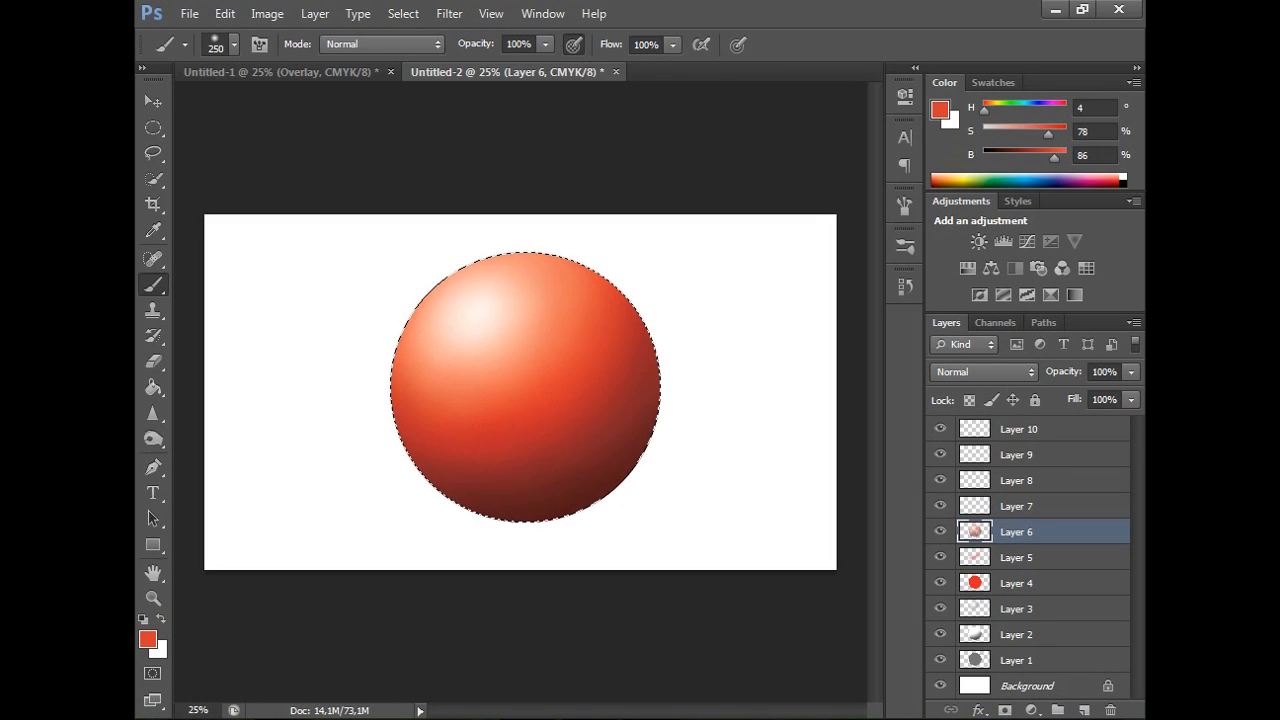
pyautogui.keyDown('alt'); pyautogui.click(623, 415); pyautogui.keyUp('alt')
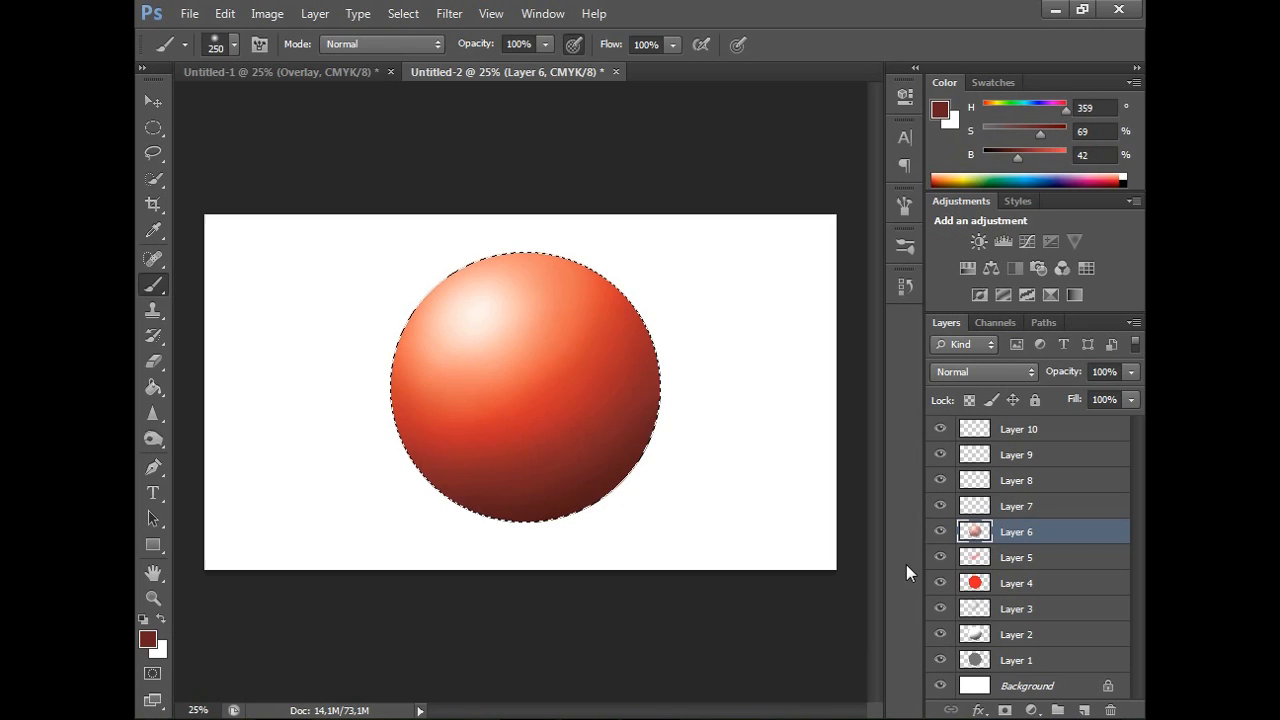
# Hide Layers 6 through 2 one by one to review the build-up, and sample the gray base color on Layer 1.
pyautogui.click(940, 532)
pyautogui.click(940, 557)
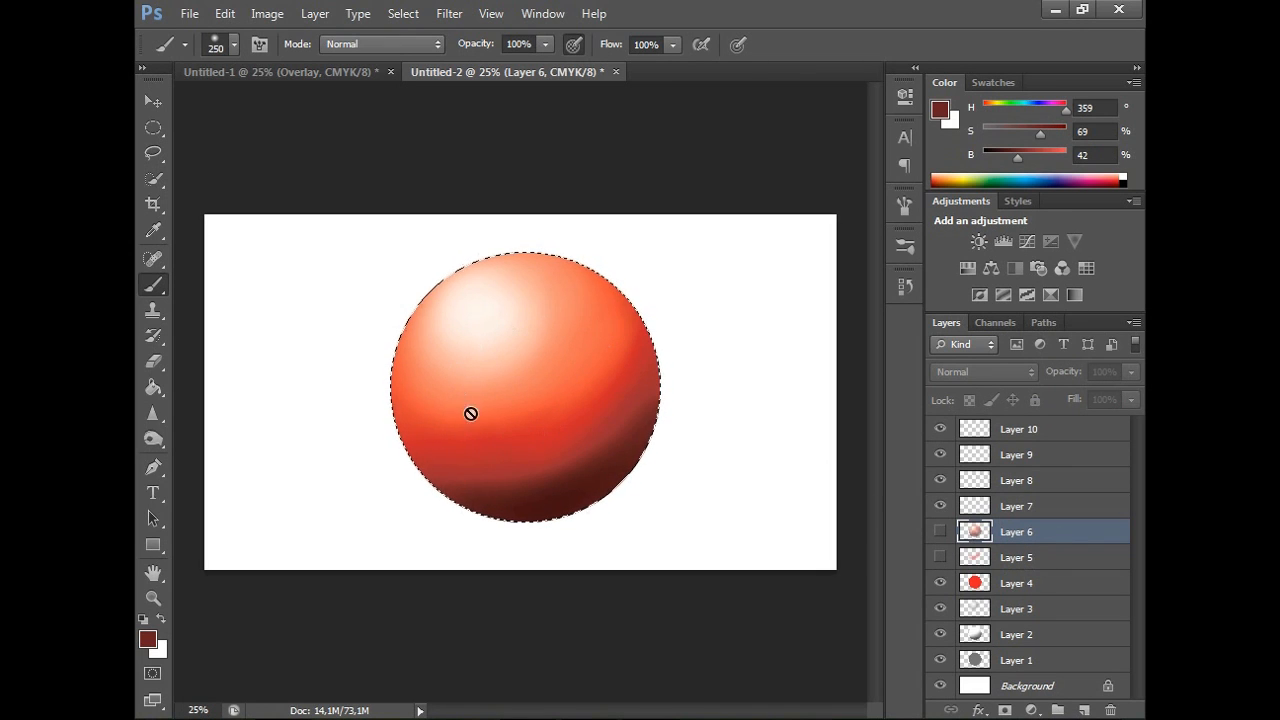
pyautogui.click(940, 583)
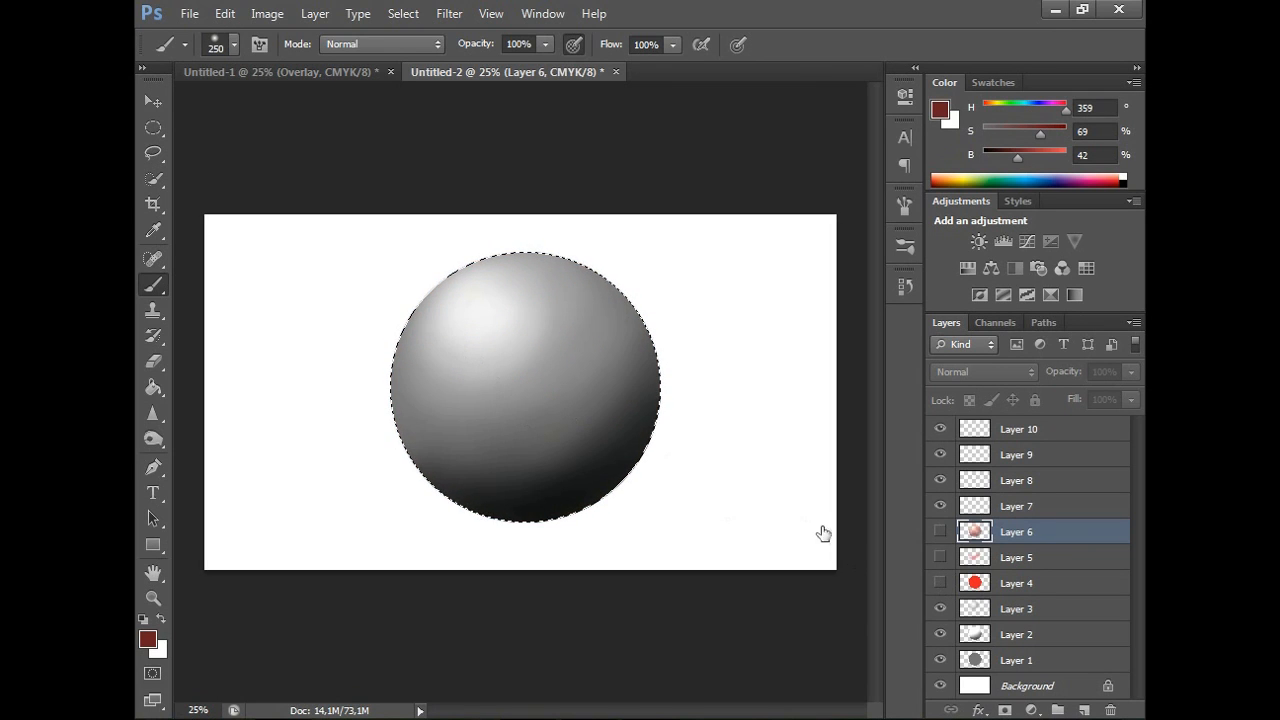
pyautogui.click(940, 609)
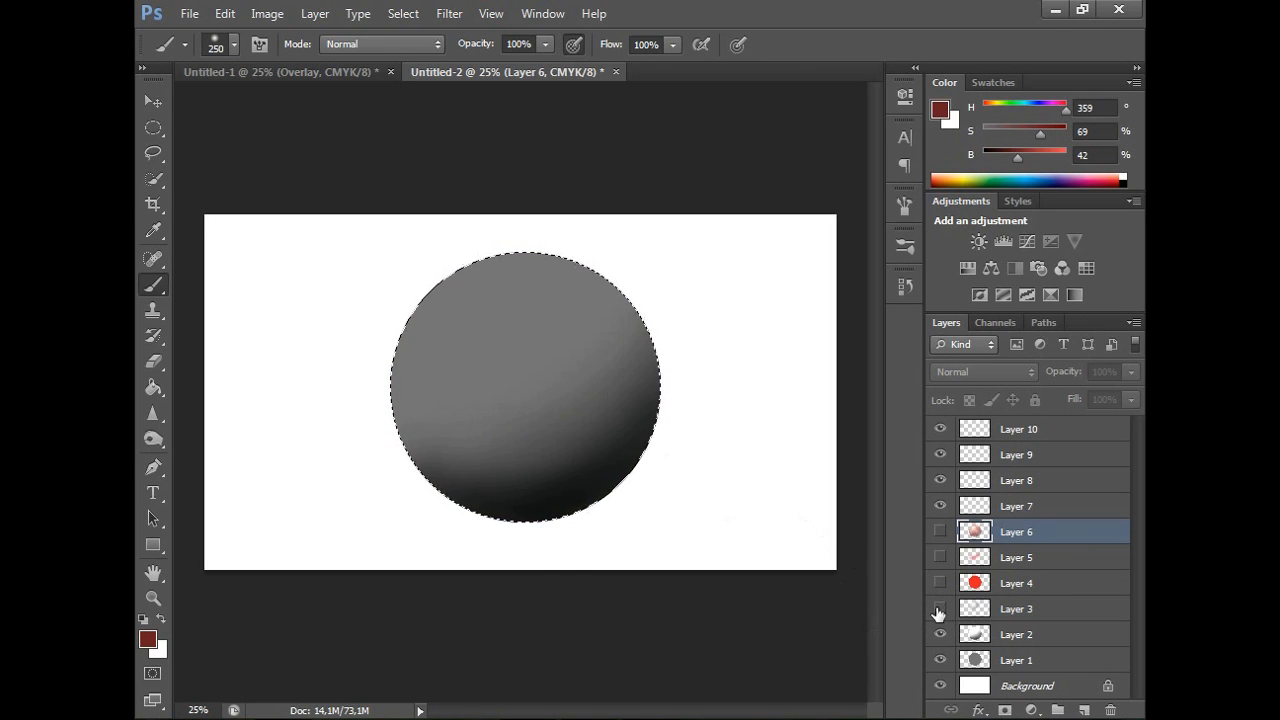
pyautogui.click(940, 635)
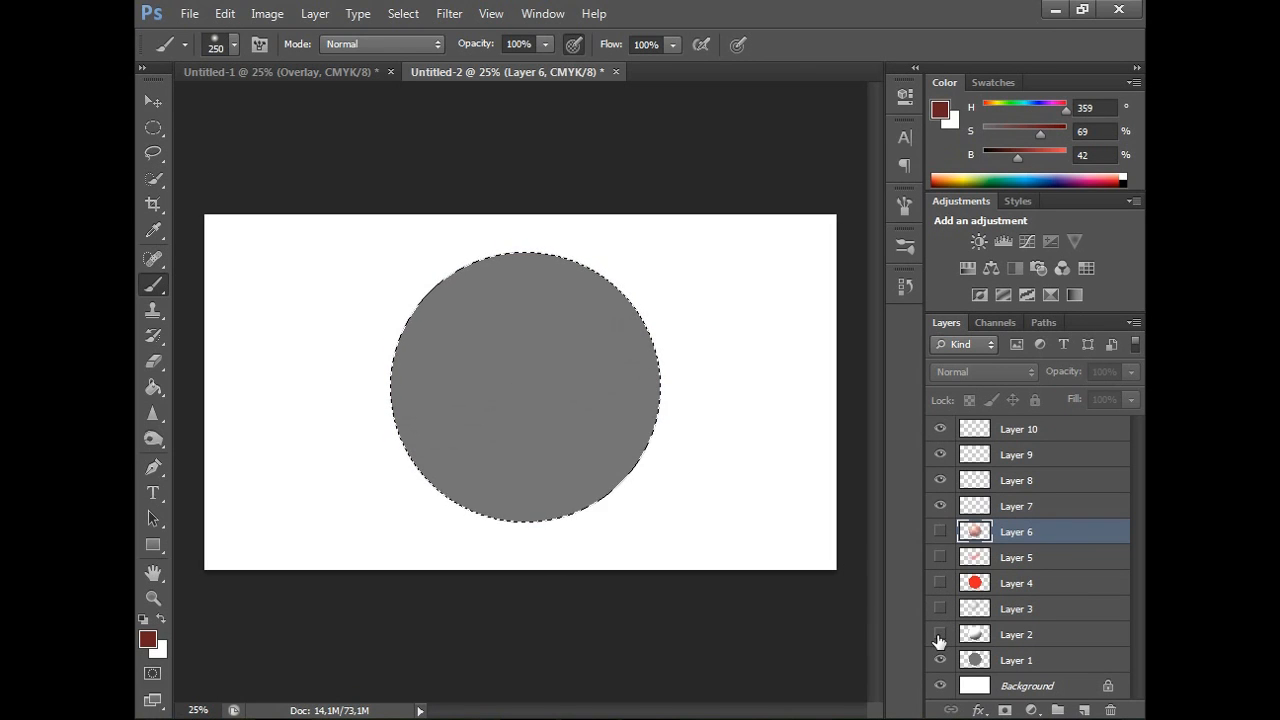
pyautogui.click(1040, 666)
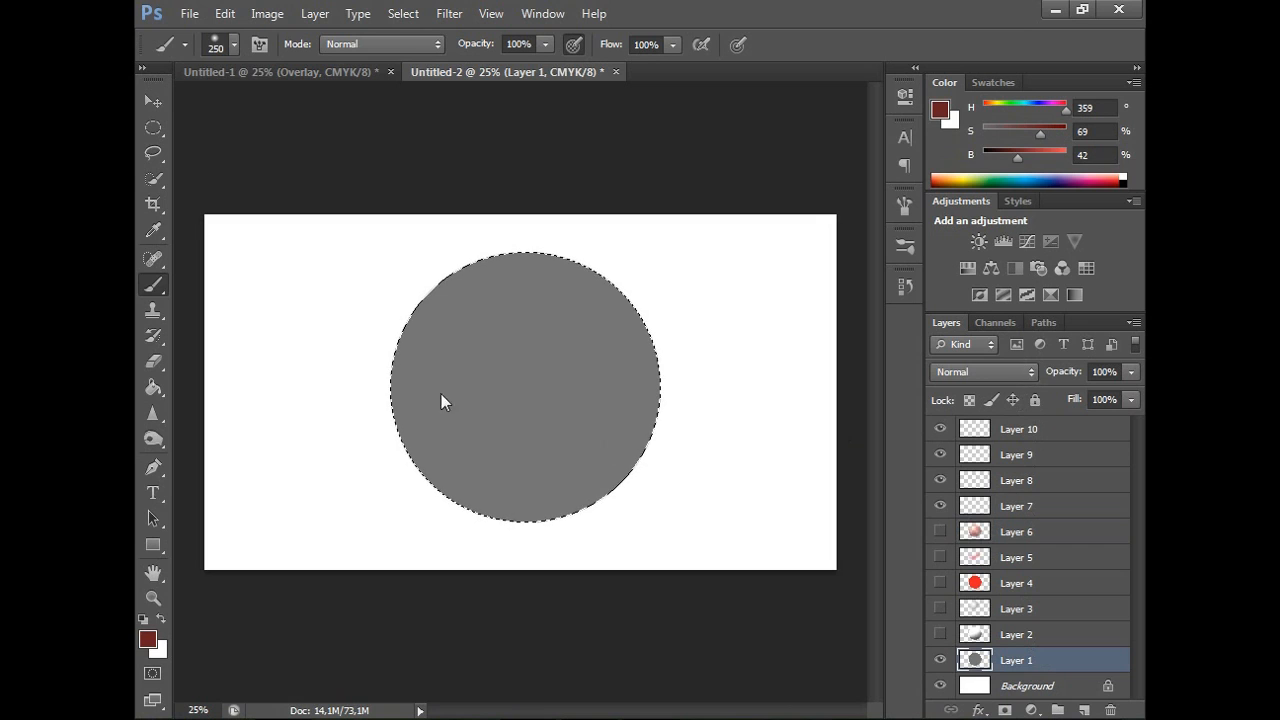
pyautogui.keyDown('alt'); pyautogui.click(527, 368); pyautogui.keyUp('alt')
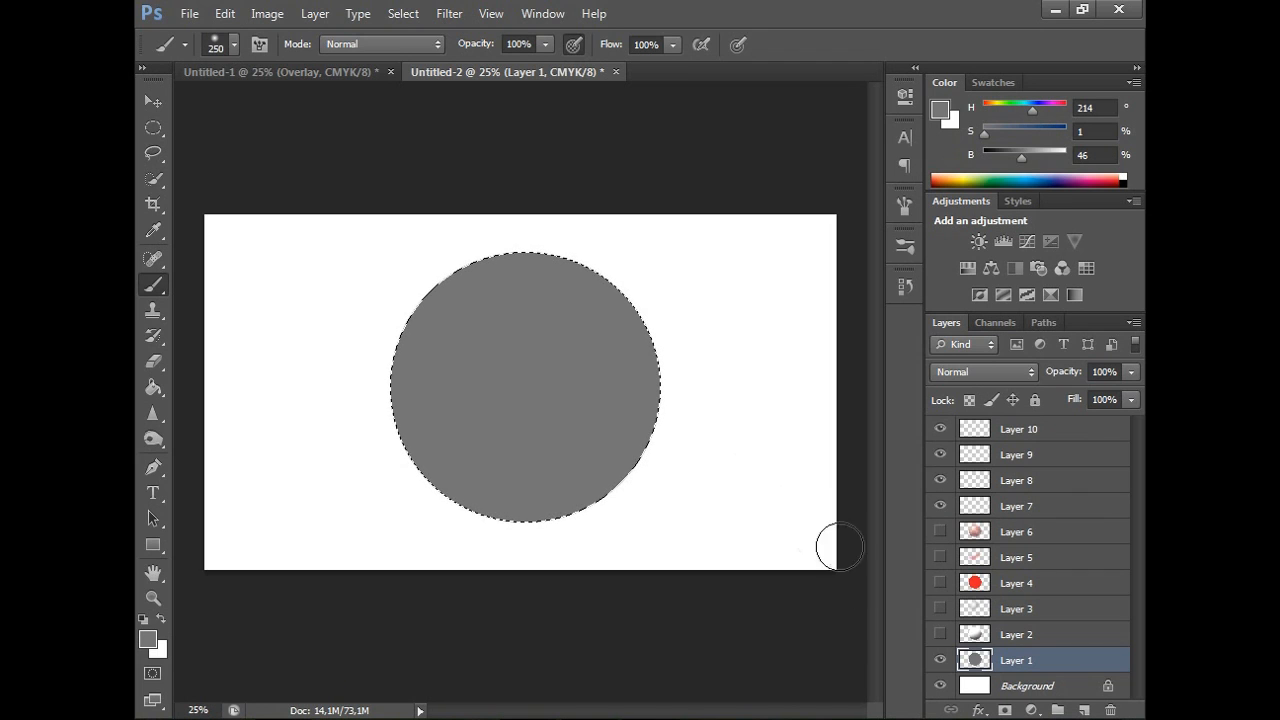
# Show Layers 2 through 6 again one by one to review how the shading and color build up.
pyautogui.click(940, 634)
pyautogui.click(940, 609)
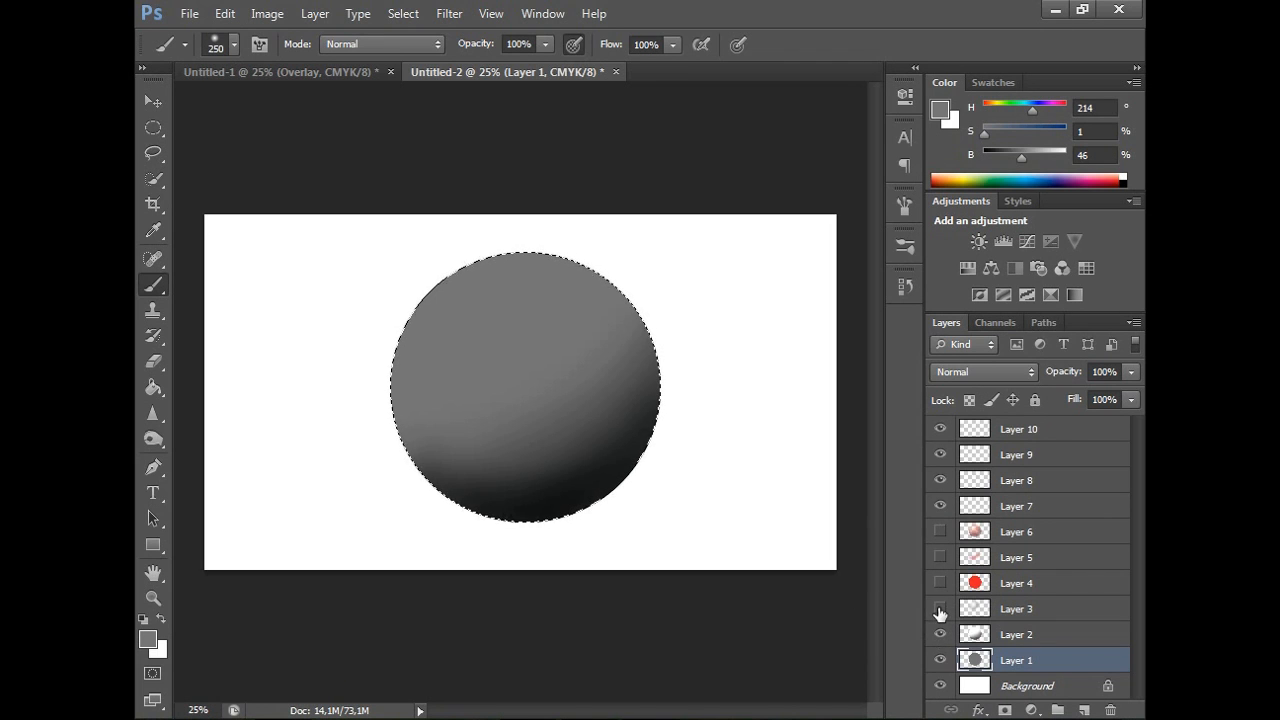
pyautogui.click(940, 609)
pyautogui.click(940, 583)
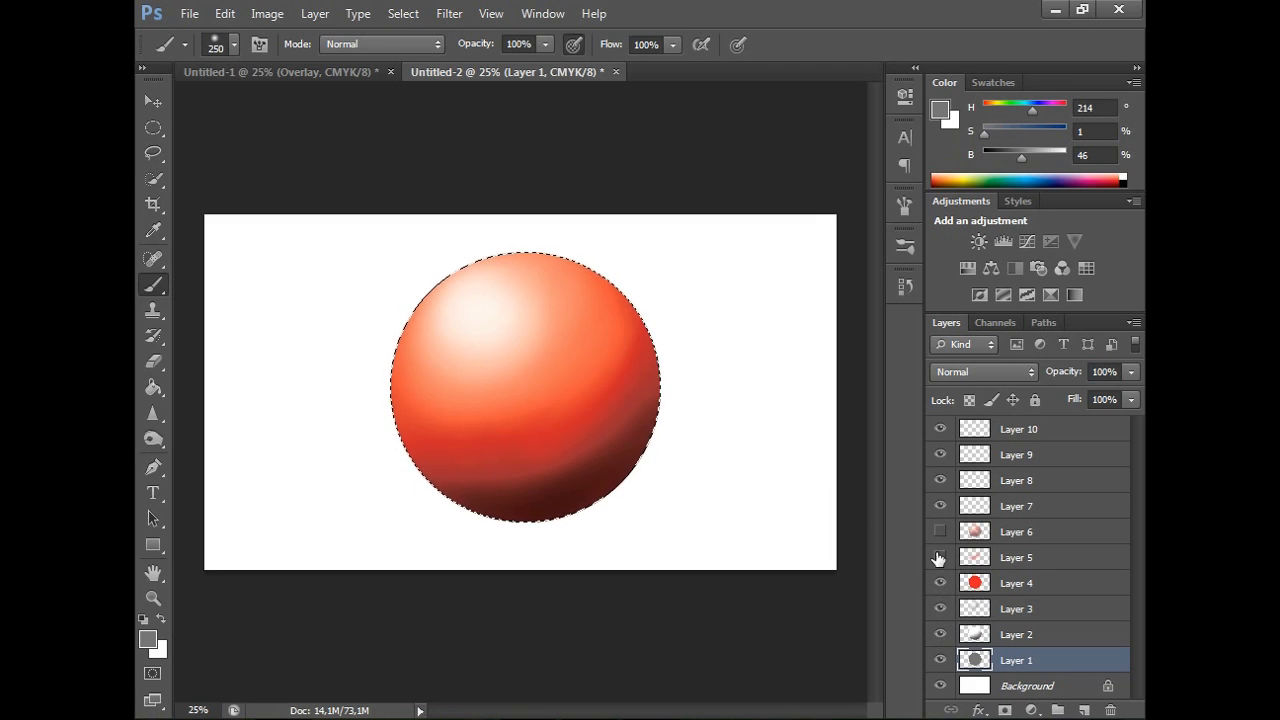
pyautogui.click(940, 557)
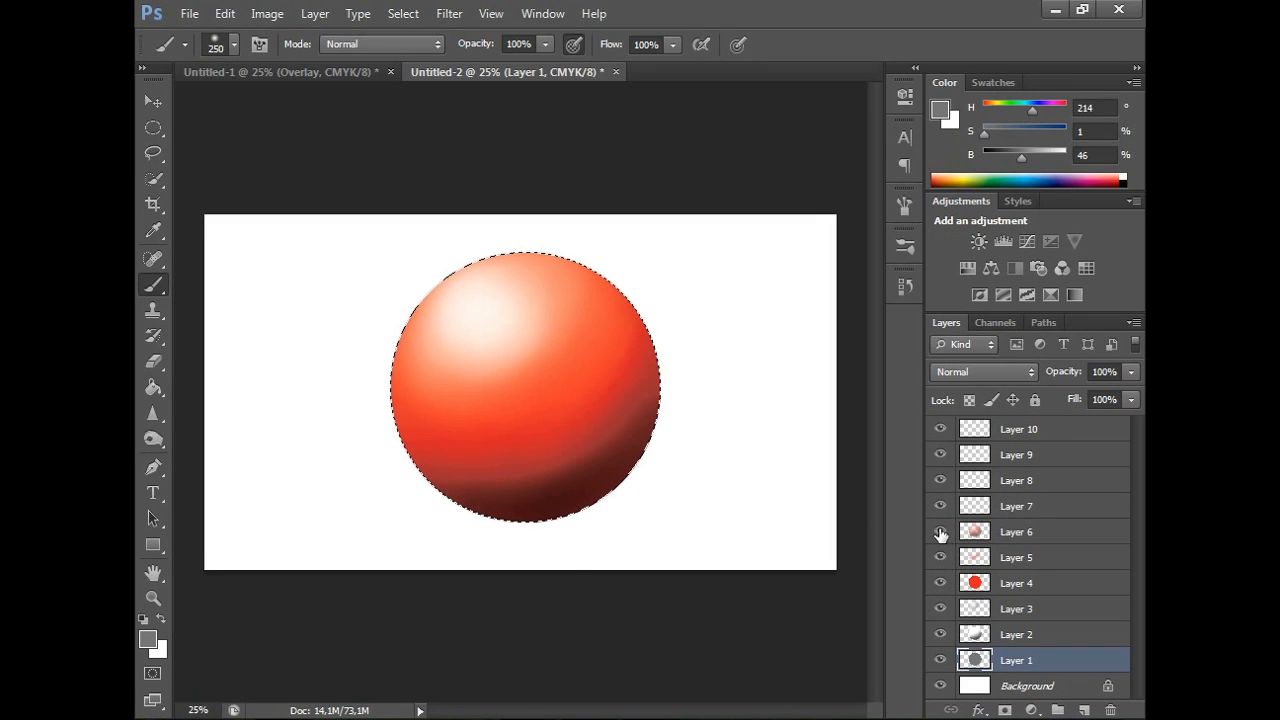
pyautogui.click(940, 531)
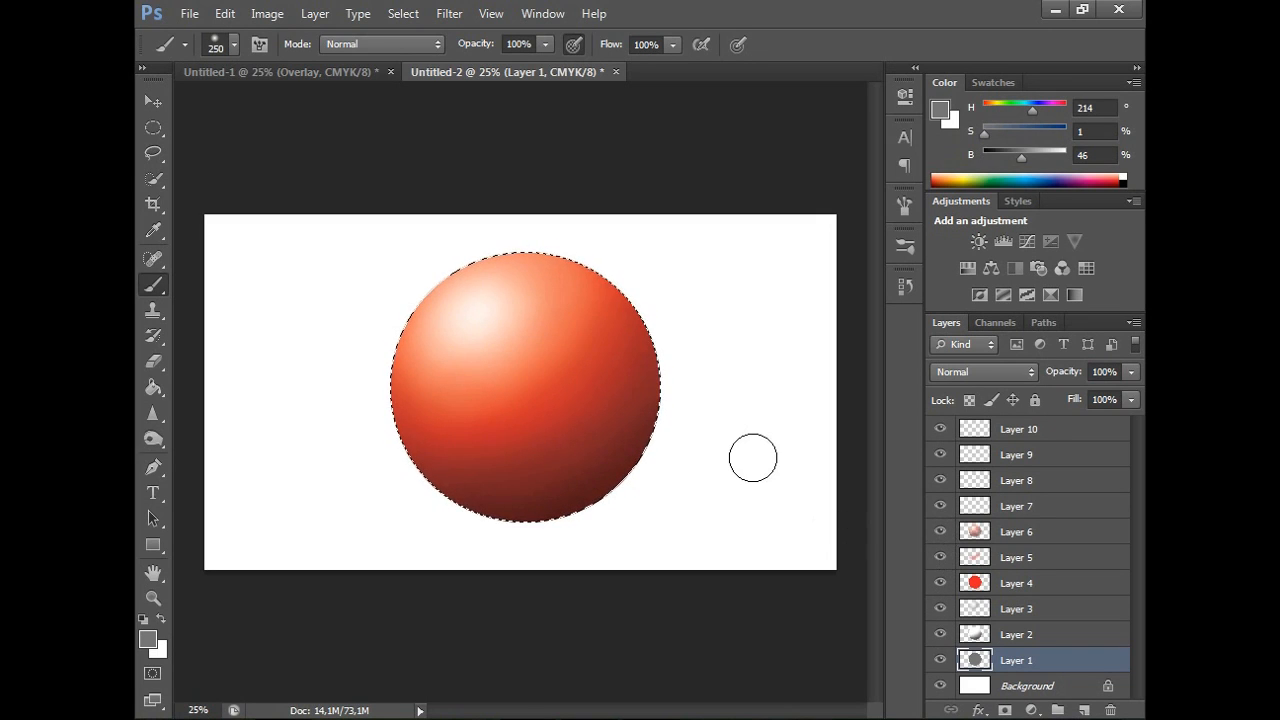